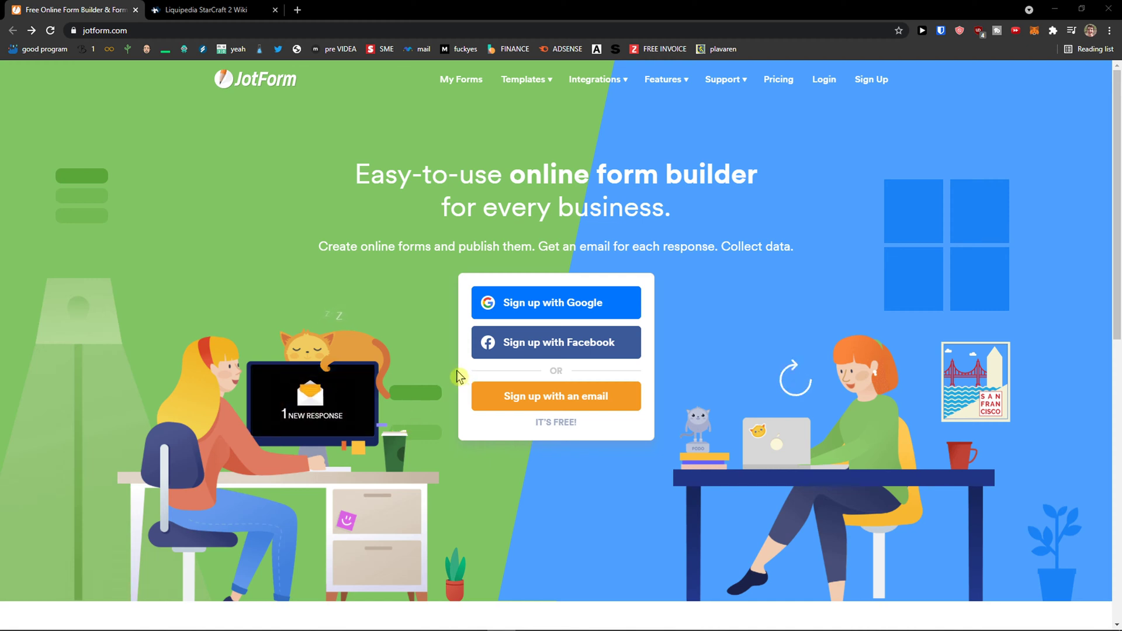
- Sign up with a Facebook account to reach the empty My Forms dashboard
{"action": "left_click", "coordinate": [556, 350]}
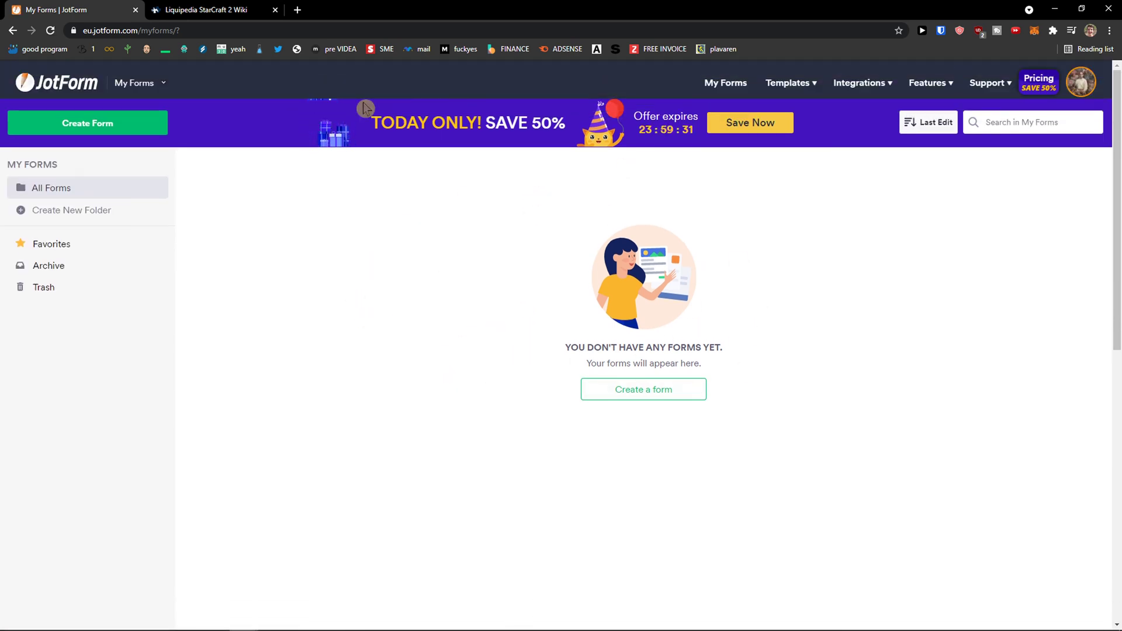
- Start creating a new form from the empty My Forms page
{"action": "scroll", "coordinate": [278, 341], "scroll_direction": "down", "scroll_amount": 1}
{"action": "scroll", "coordinate": [915, 315], "scroll_direction": "up", "scroll_amount": 1}
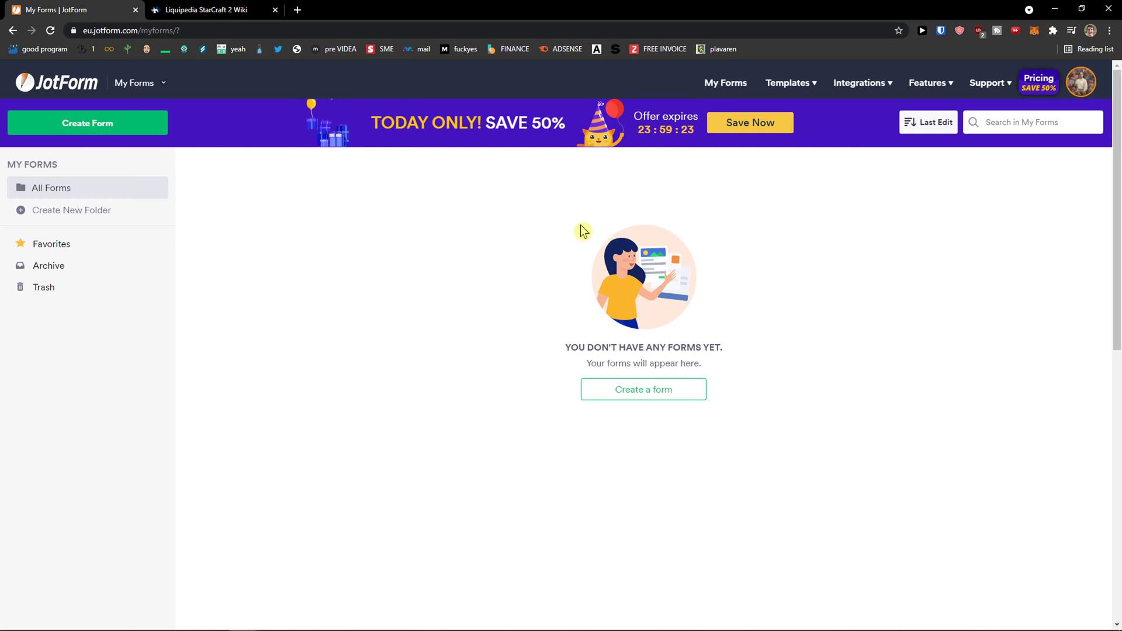
{"action": "left_click", "coordinate": [655, 391]}
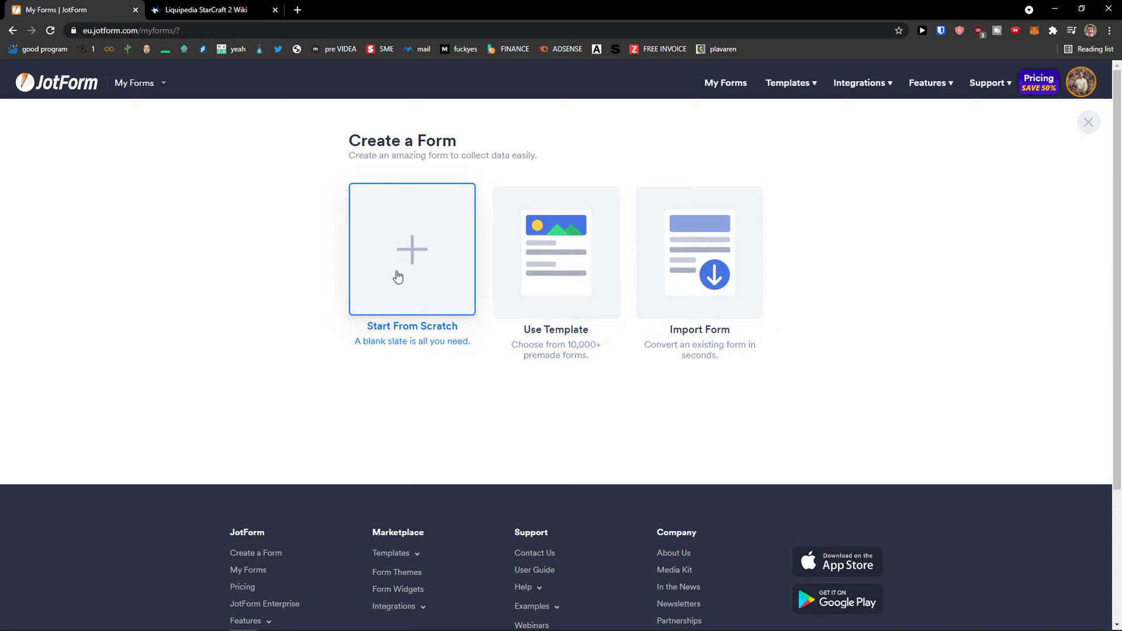
- Choose to start from a template and scroll through the template gallery
{"action": "left_click", "coordinate": [577, 280]}
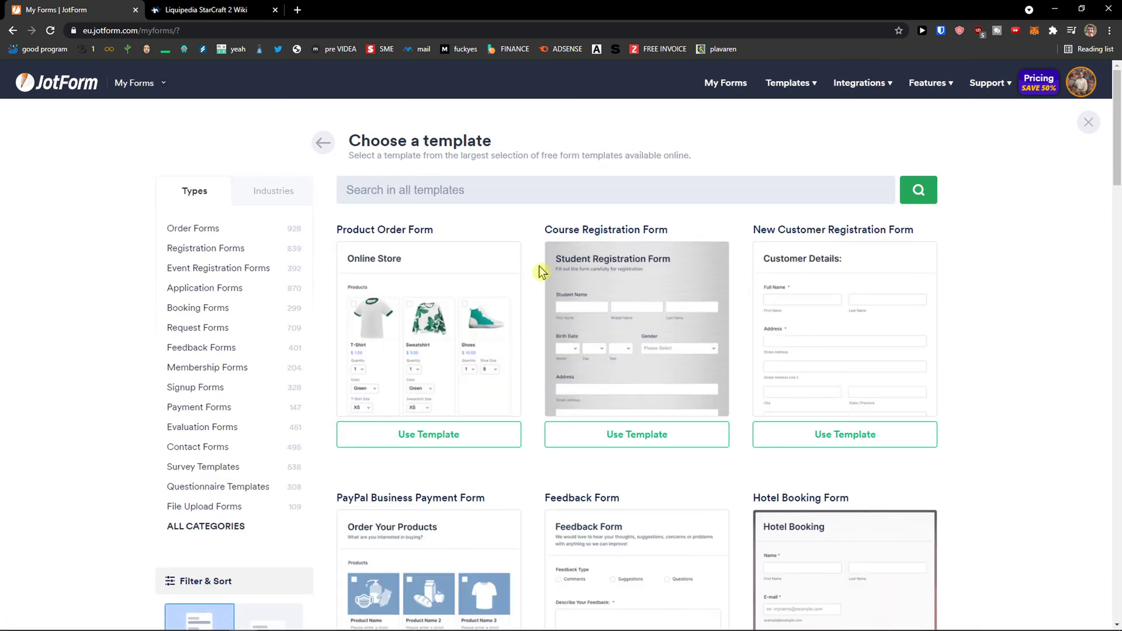
{"action": "scroll", "coordinate": [543, 271], "scroll_direction": "down", "scroll_amount": 1}
{"action": "scroll", "coordinate": [544, 271], "scroll_direction": "down", "scroll_amount": 1}
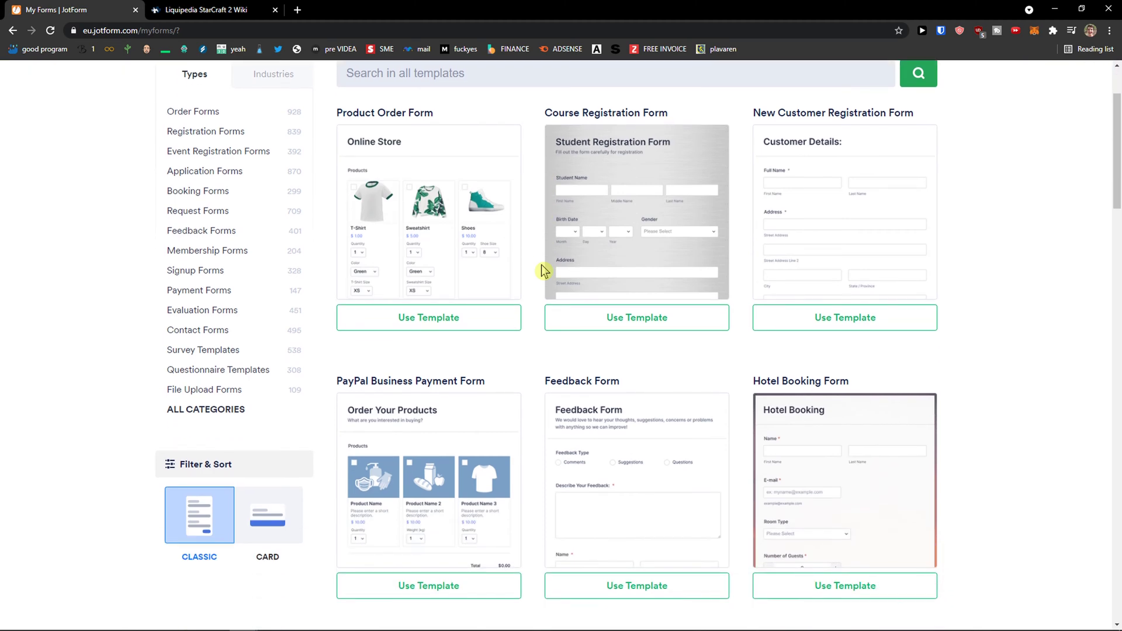
{"action": "scroll", "coordinate": [543, 271], "scroll_direction": "up", "scroll_amount": 2}
{"action": "scroll", "coordinate": [543, 271], "scroll_direction": "down", "scroll_amount": 1}
{"action": "scroll", "coordinate": [544, 270], "scroll_direction": "down", "scroll_amount": 2}
{"action": "scroll", "coordinate": [544, 271], "scroll_direction": "up", "scroll_amount": 2}
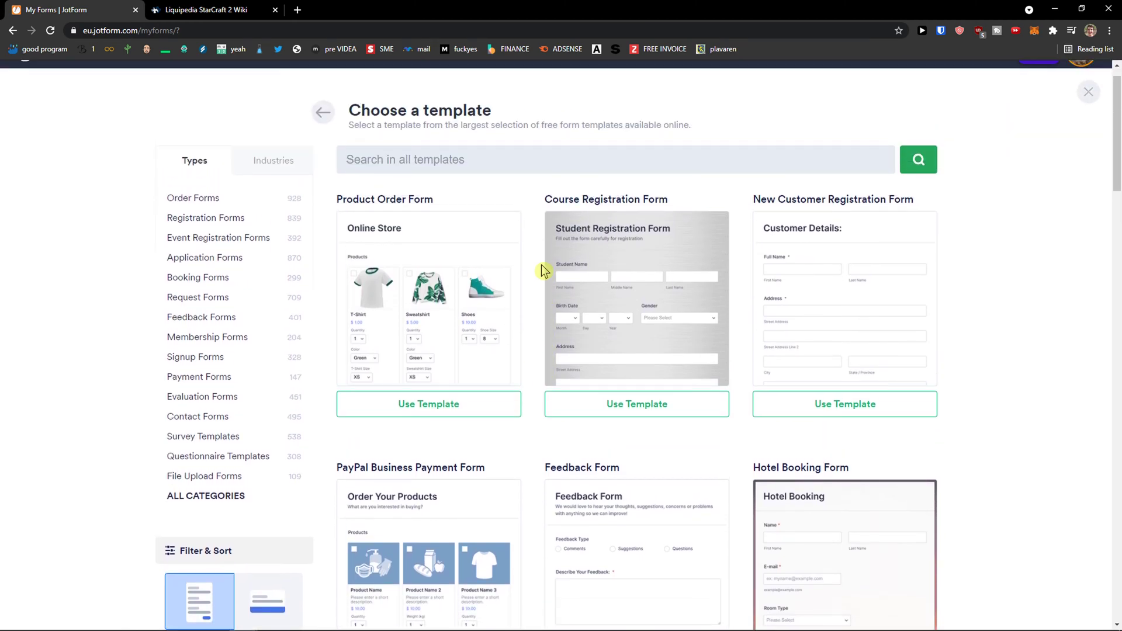
{"action": "scroll", "coordinate": [544, 271], "scroll_direction": "up", "scroll_amount": 1}
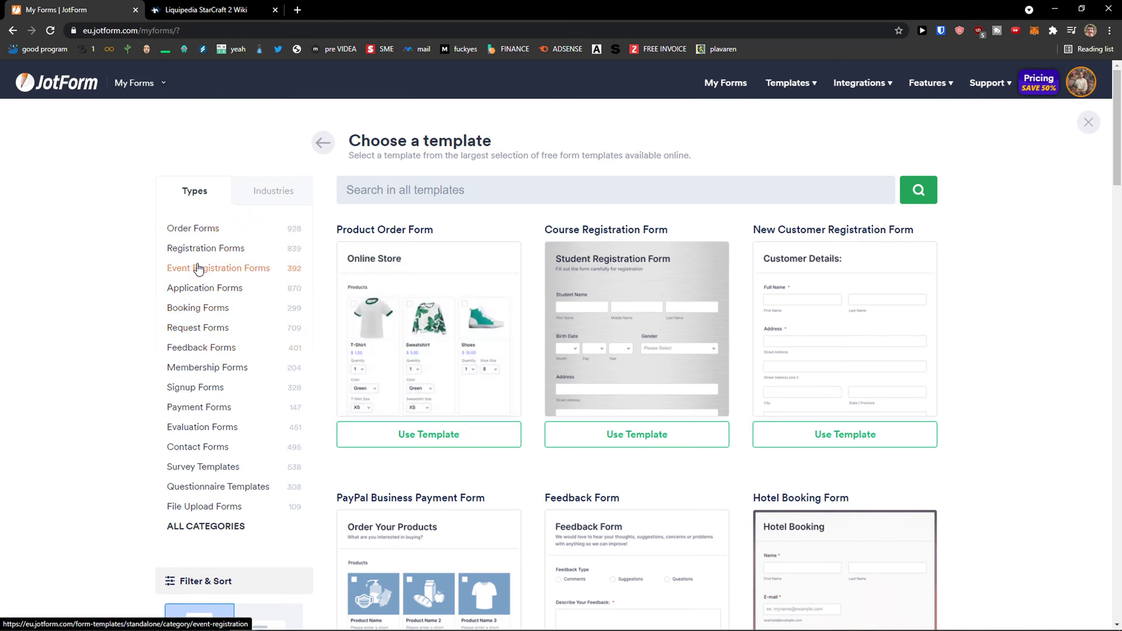
- Zoom the gallery to 125%, compare Industries and Types, and open Contact Forms
{"action": "key", "text": "ctrl+plus"}
{"action": "key", "text": "ctrl+plus"}
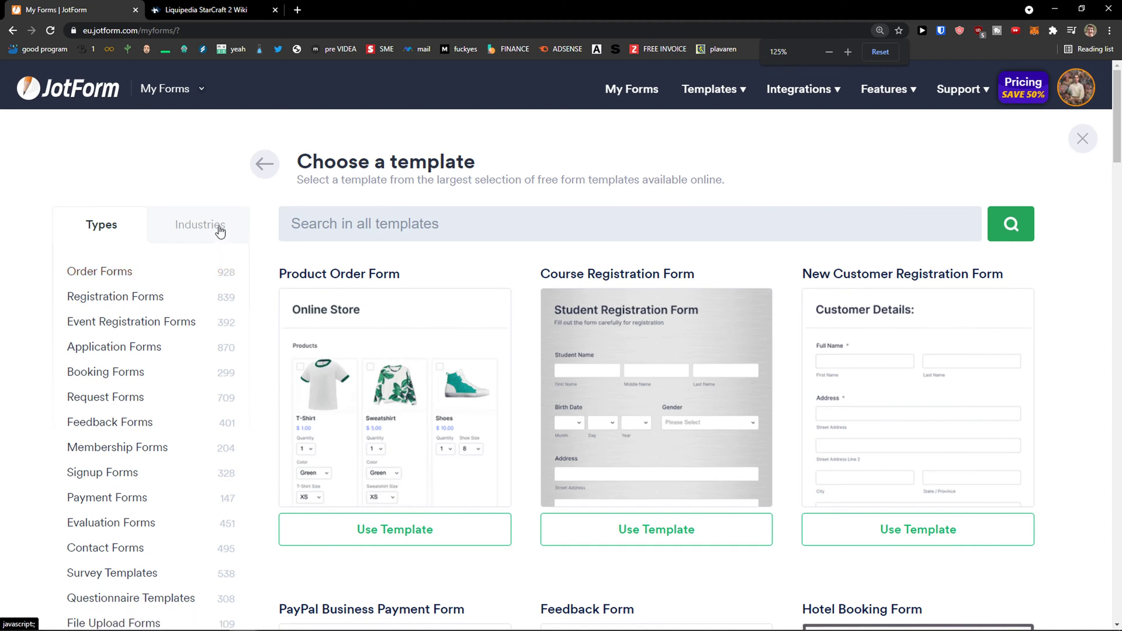
{"action": "left_click", "coordinate": [220, 230]}
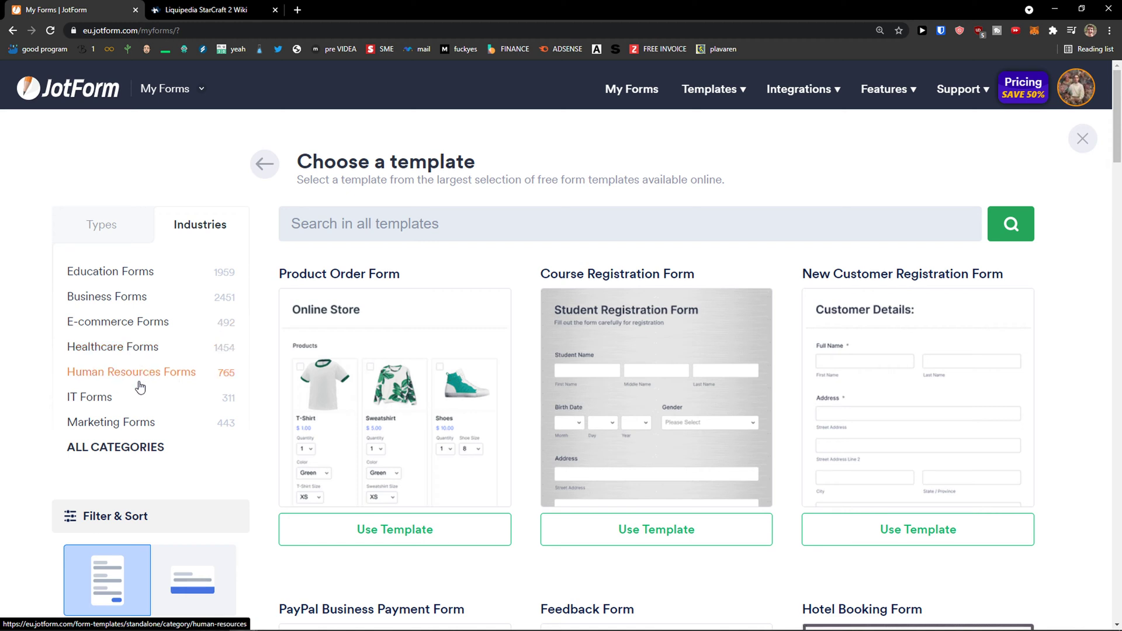
{"action": "left_click", "coordinate": [116, 230]}
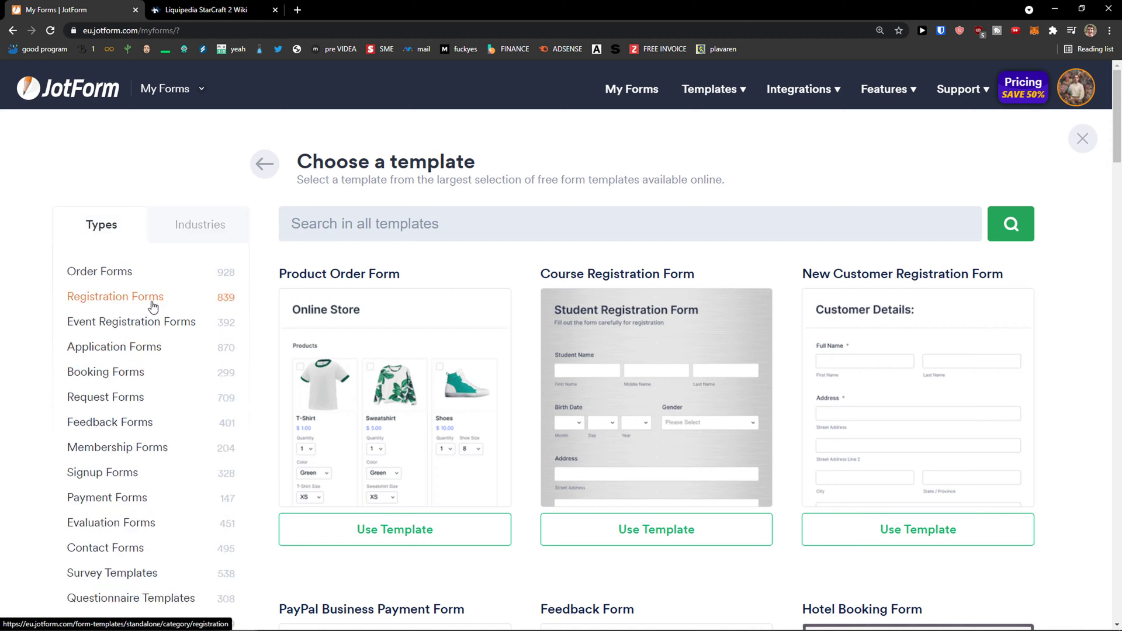
{"action": "scroll", "coordinate": [148, 313], "scroll_direction": "down", "scroll_amount": 1}
{"action": "scroll", "coordinate": [133, 319], "scroll_direction": "down", "scroll_amount": 1}
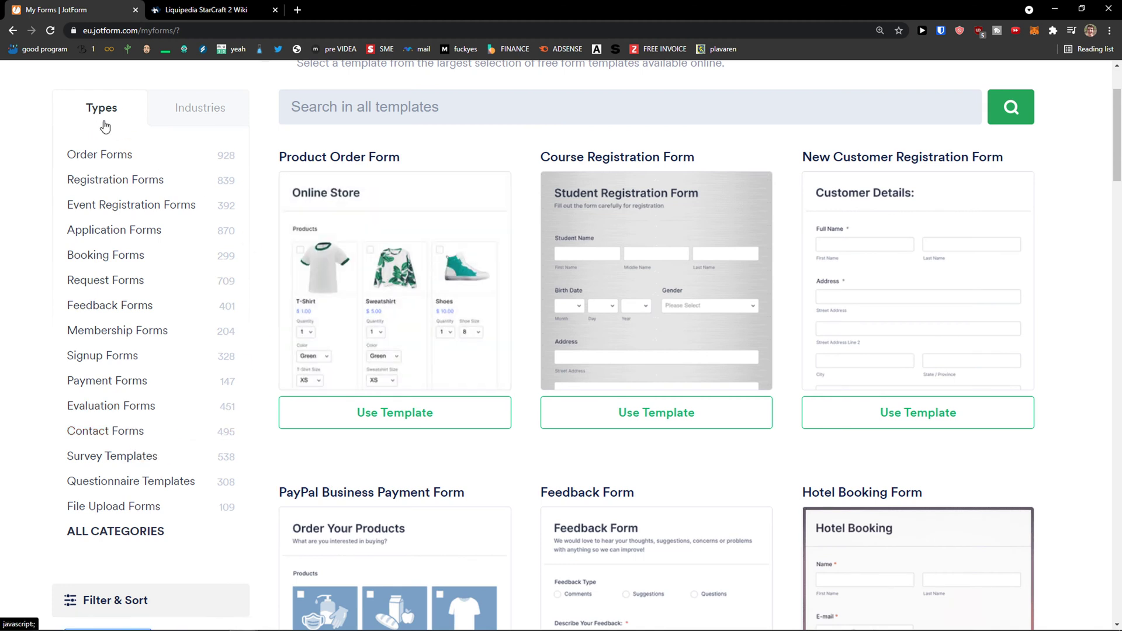
{"action": "left_click", "coordinate": [127, 438]}
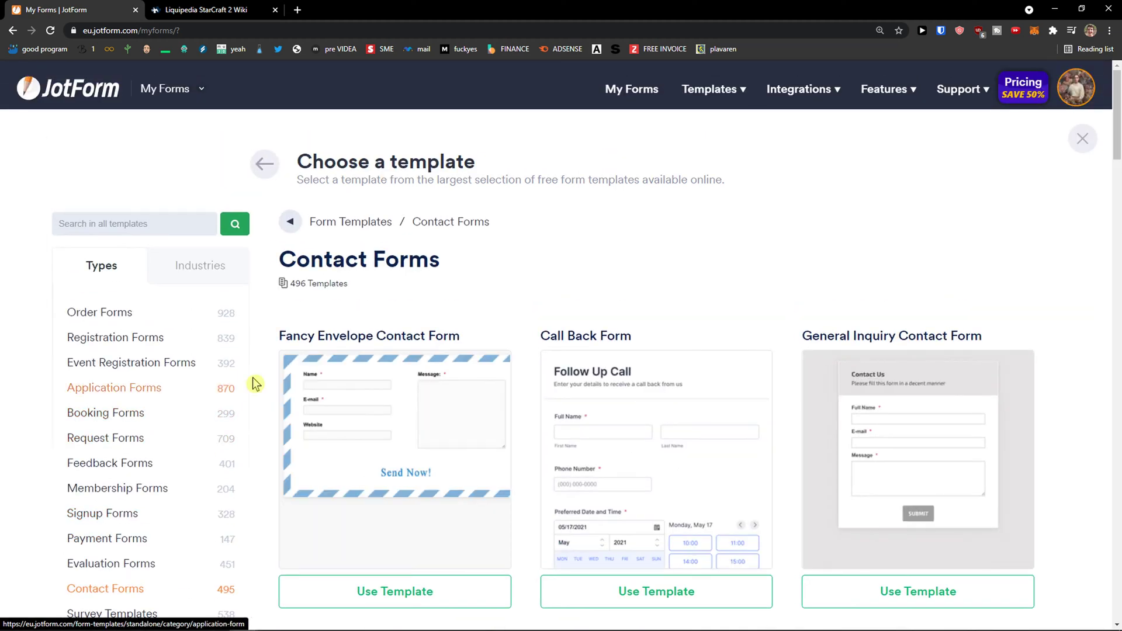
- Preview the Lime Theme Contact Us Form template, then build a new form from it
{"action": "scroll", "coordinate": [548, 327], "scroll_direction": "down", "scroll_amount": 2}
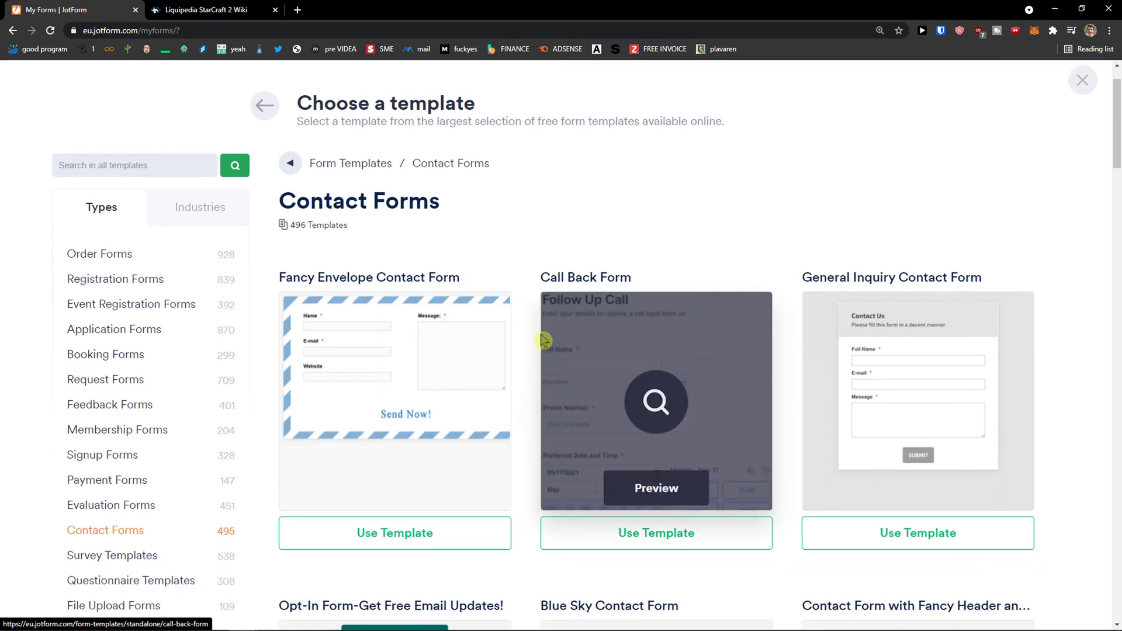
{"action": "scroll", "coordinate": [528, 347], "scroll_direction": "down", "scroll_amount": 7}
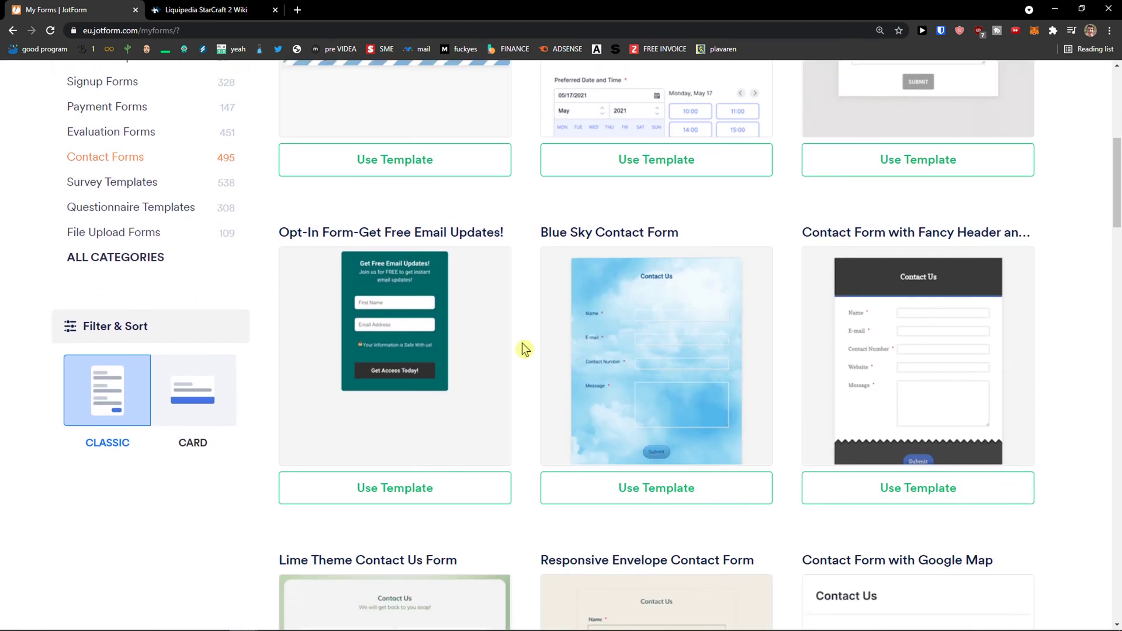
{"action": "scroll", "coordinate": [525, 349], "scroll_direction": "down", "scroll_amount": 4}
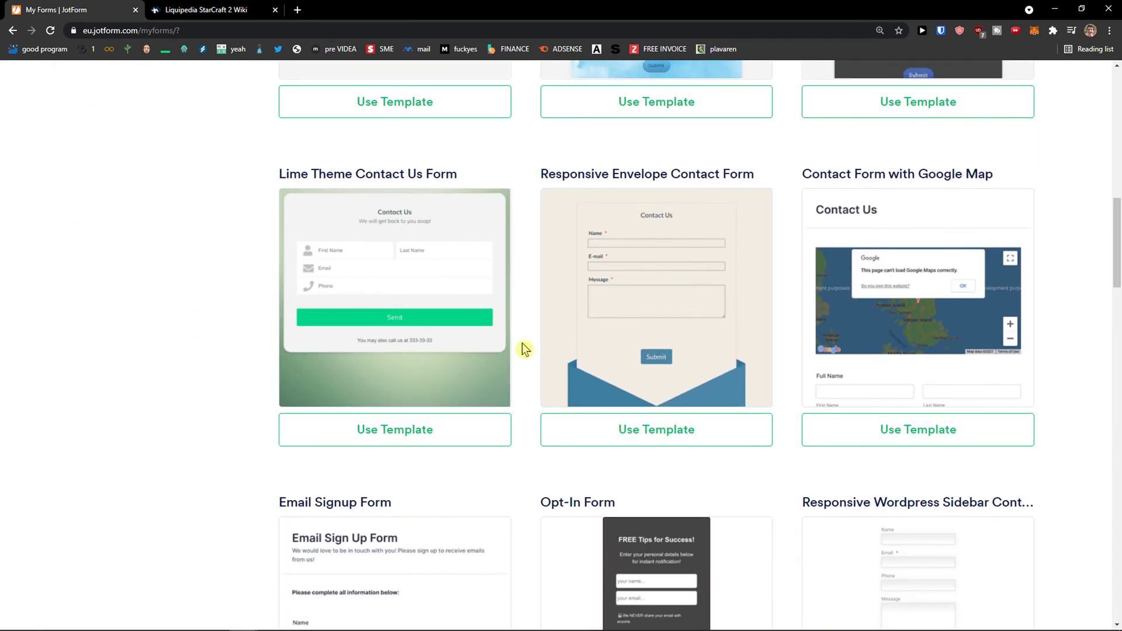
{"action": "mouse_move", "coordinate": [456, 379]}
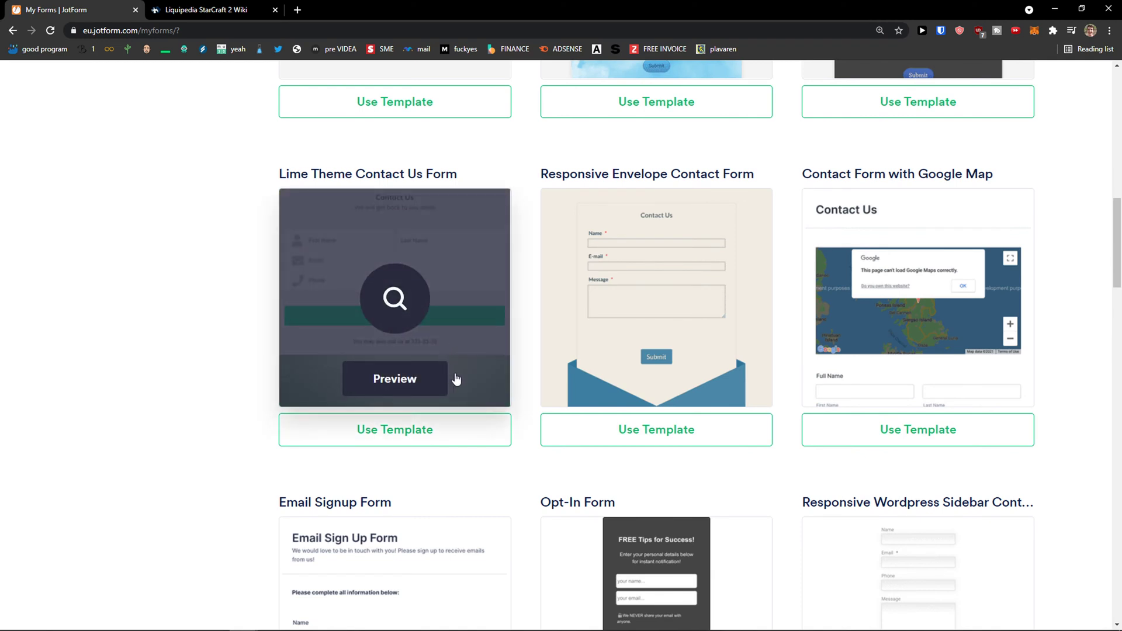
{"action": "left_click", "coordinate": [397, 384]}
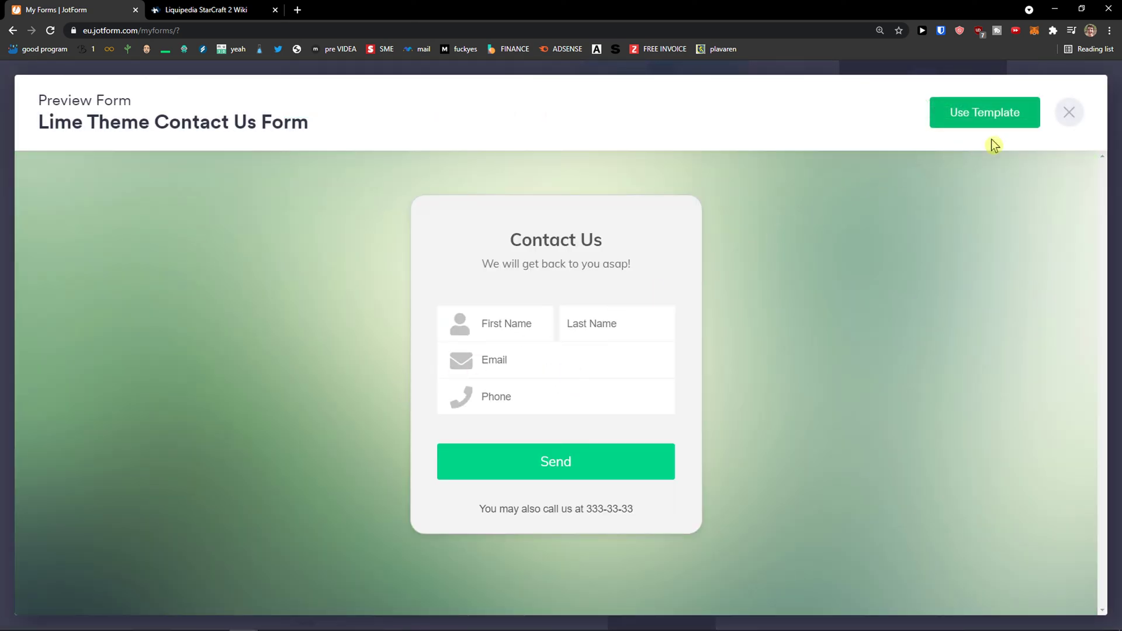
{"action": "left_click", "coordinate": [1069, 117]}
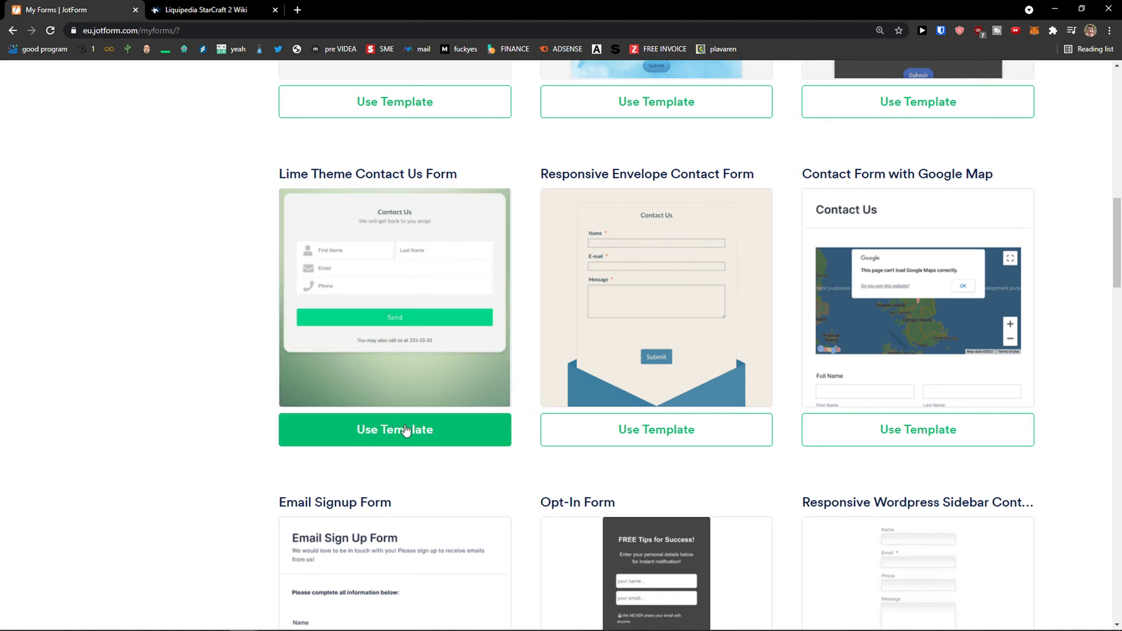
{"action": "left_click", "coordinate": [406, 430]}
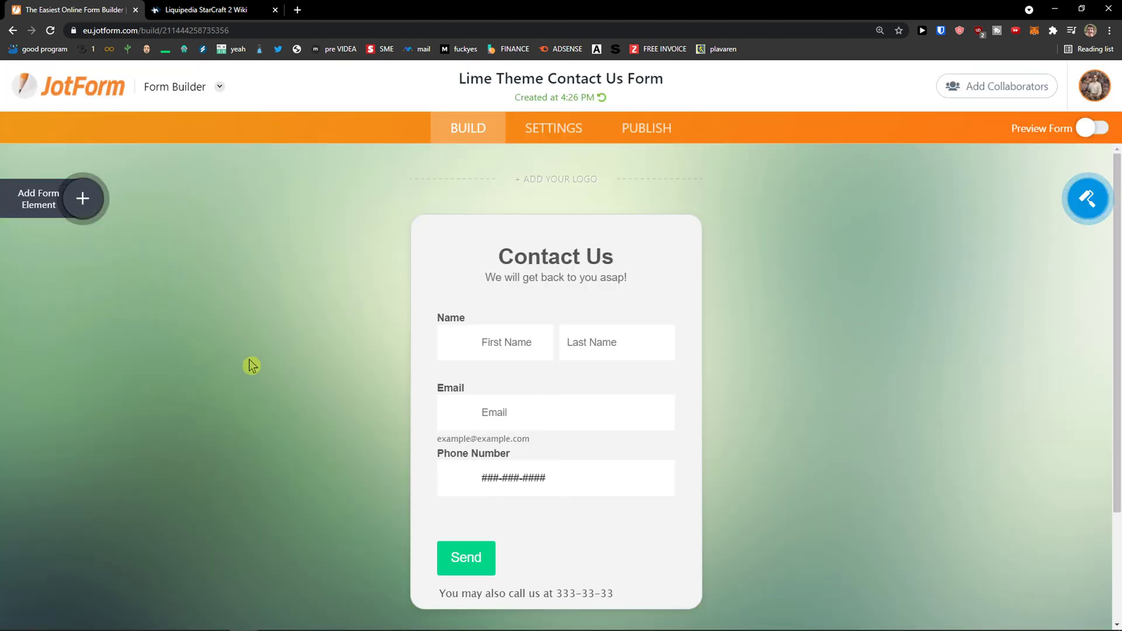
- Bring up the Form Elements panel for the new Lime Theme form
{"action": "scroll", "coordinate": [249, 366], "scroll_direction": "down", "scroll_amount": 1}
{"action": "scroll", "coordinate": [249, 366], "scroll_direction": "up", "scroll_amount": 1}
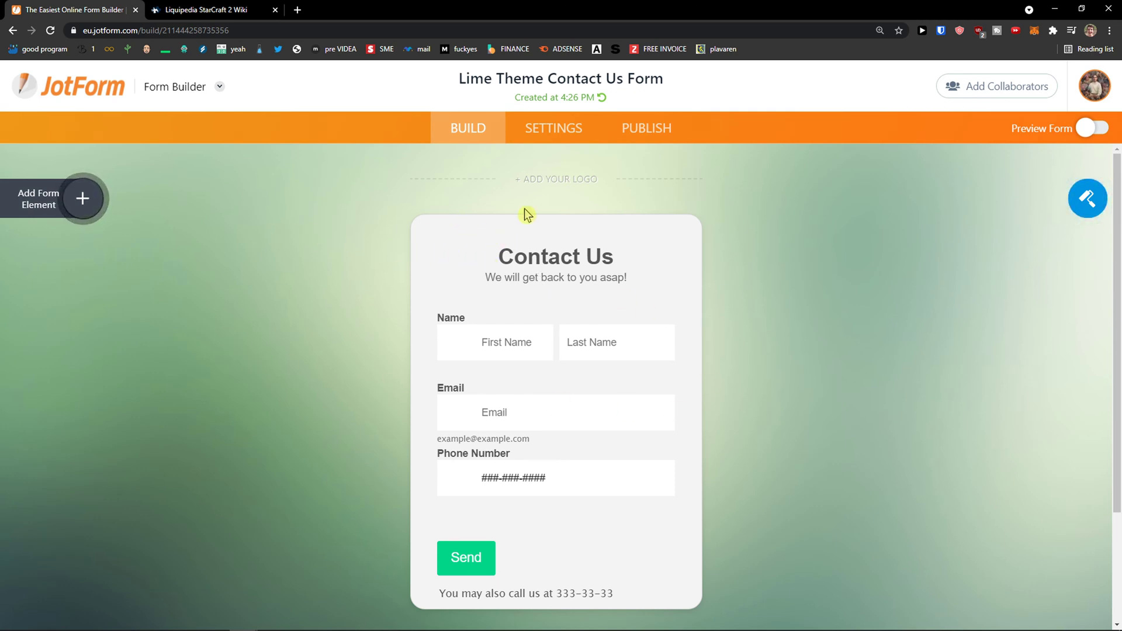
{"action": "left_click", "coordinate": [84, 200]}
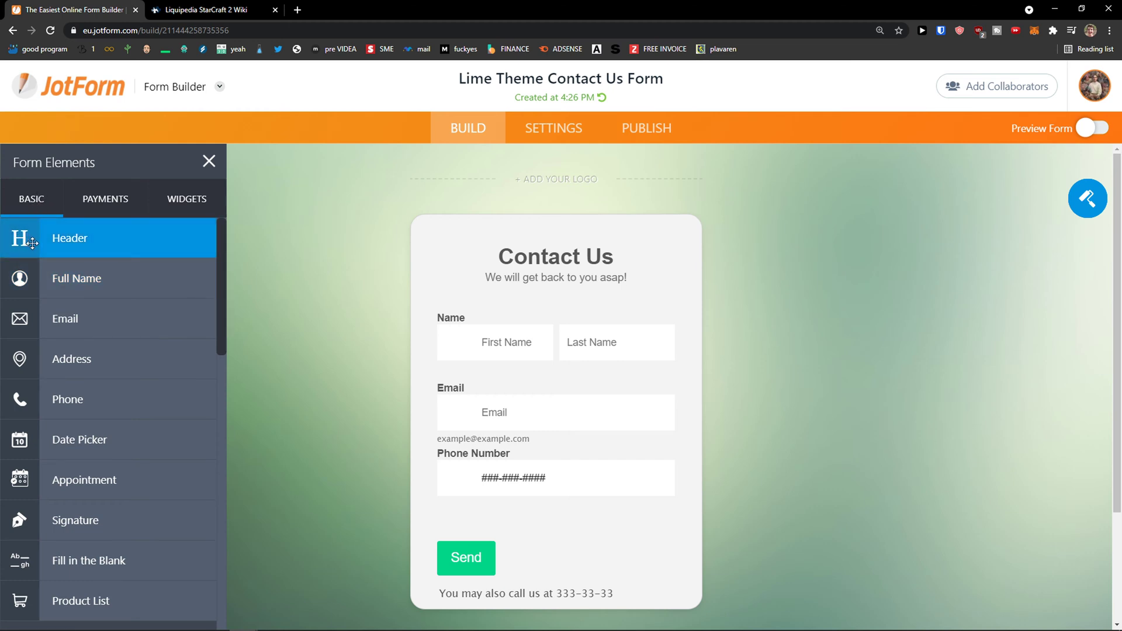
- Add a Full Name field, then delete it again
{"action": "left_click", "coordinate": [56, 265]}
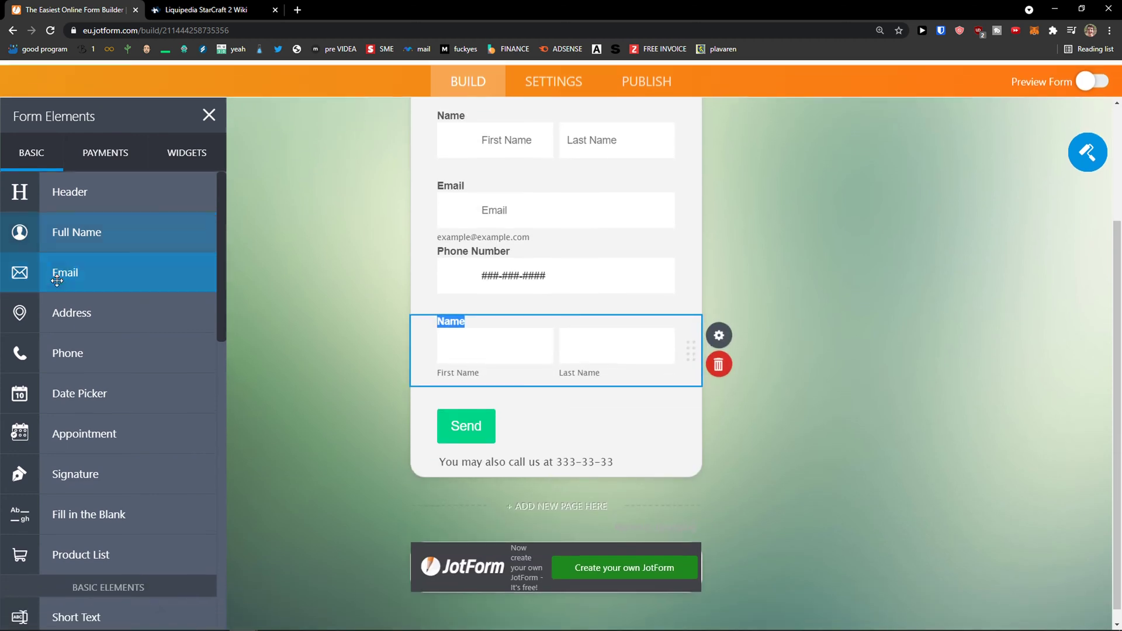
{"action": "left_click", "coordinate": [719, 361]}
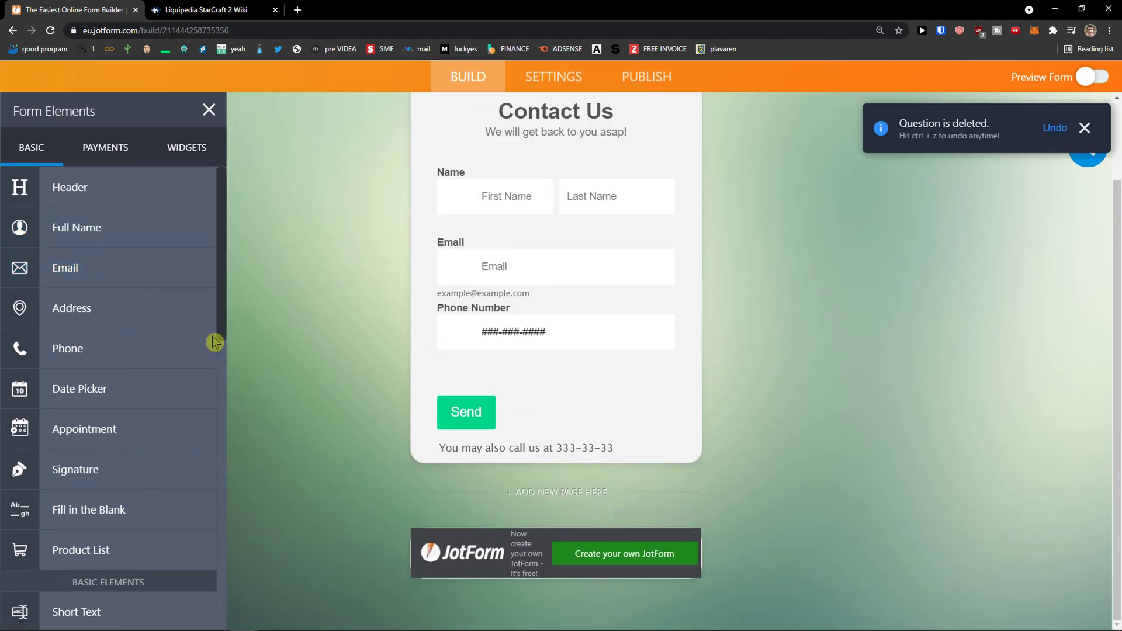
{"action": "scroll", "coordinate": [669, 300], "scroll_direction": "up", "scroll_amount": 4}
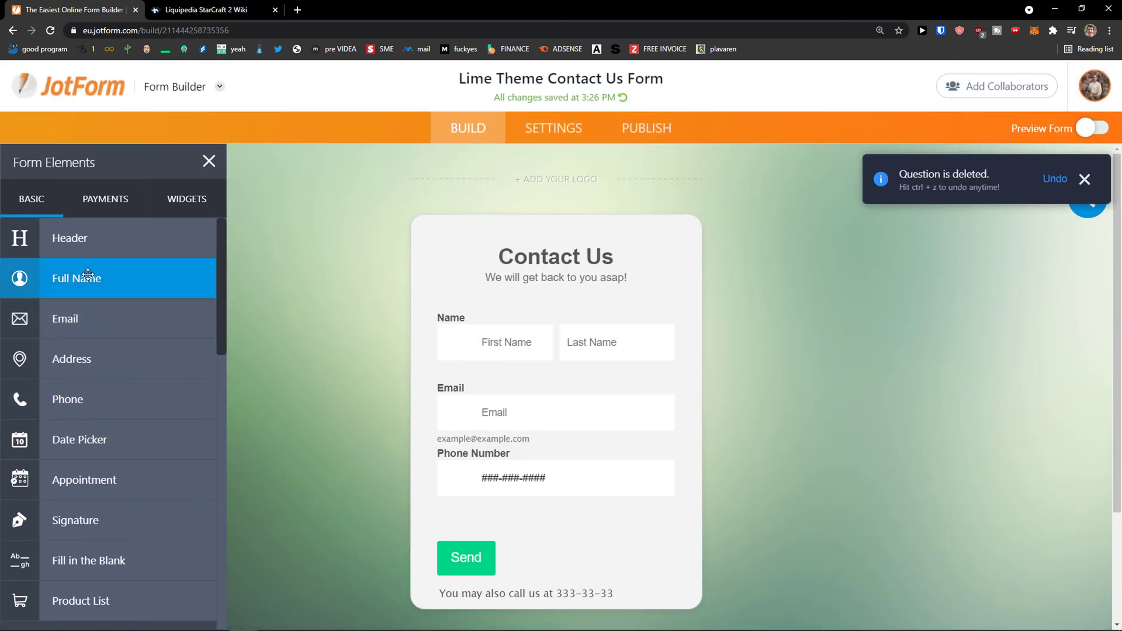
{"action": "scroll", "coordinate": [87, 275], "scroll_direction": "down", "scroll_amount": 2}
{"action": "scroll", "coordinate": [88, 275], "scroll_direction": "up", "scroll_amount": 2}
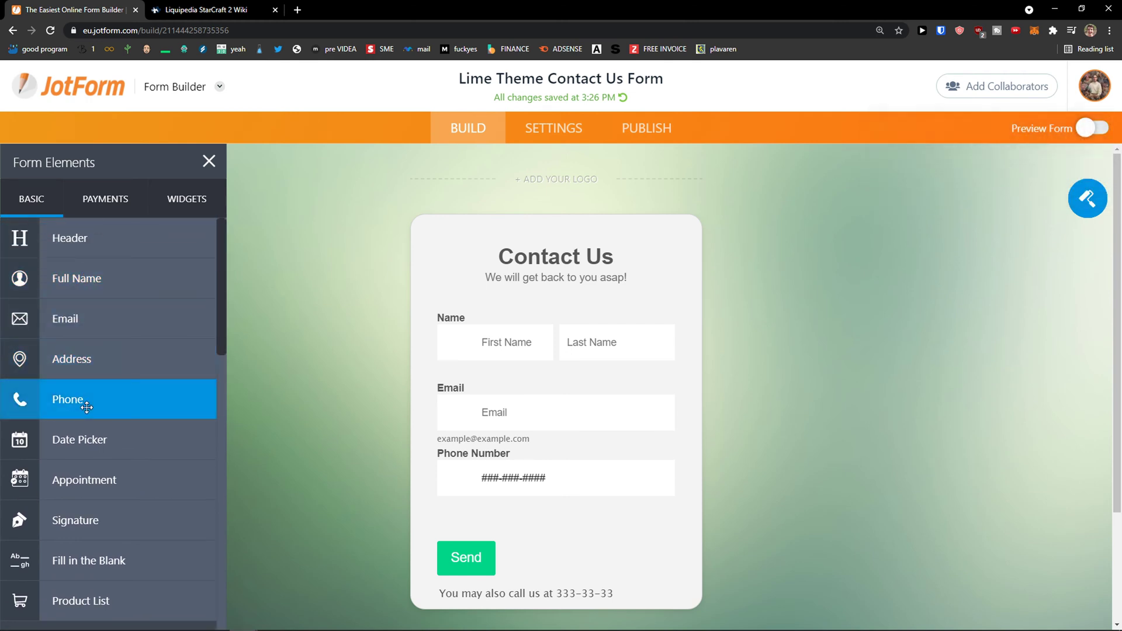
{"action": "scroll", "coordinate": [95, 413], "scroll_direction": "down", "scroll_amount": 1}
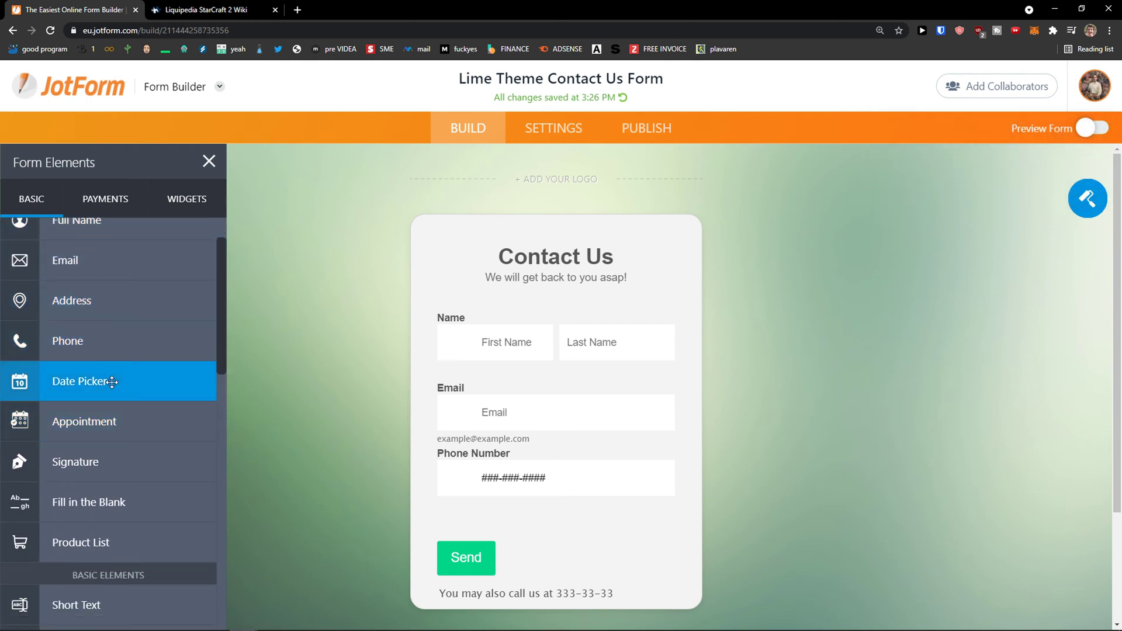
- Add a Signature field and move it above Phone Number
{"action": "left_click", "coordinate": [124, 460]}
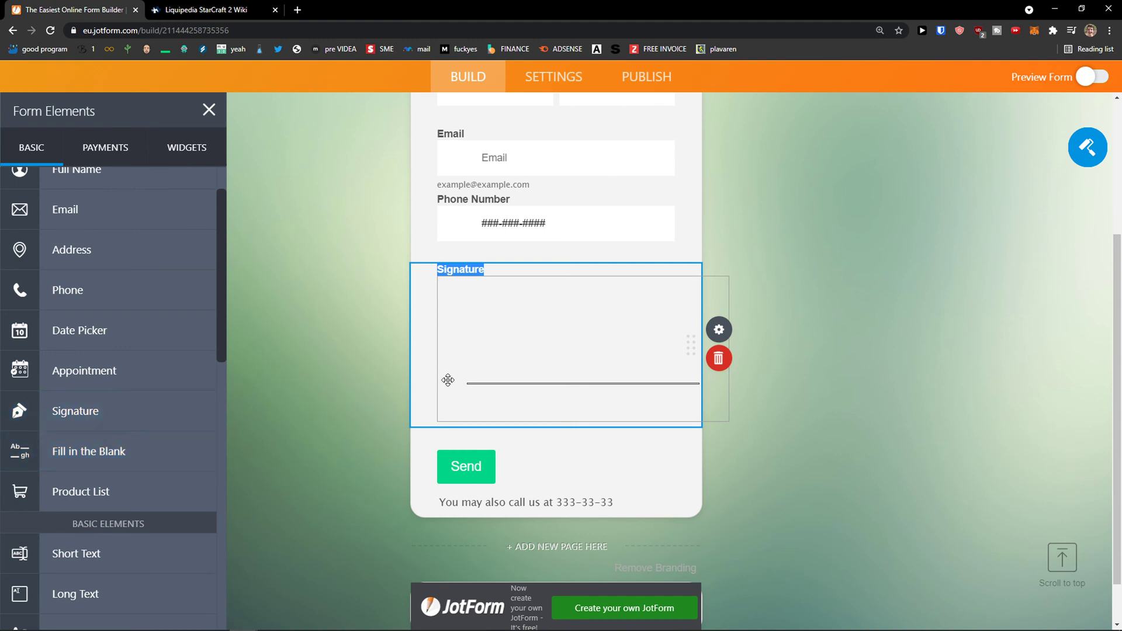
{"action": "scroll", "coordinate": [364, 414], "scroll_direction": "up", "scroll_amount": 2}
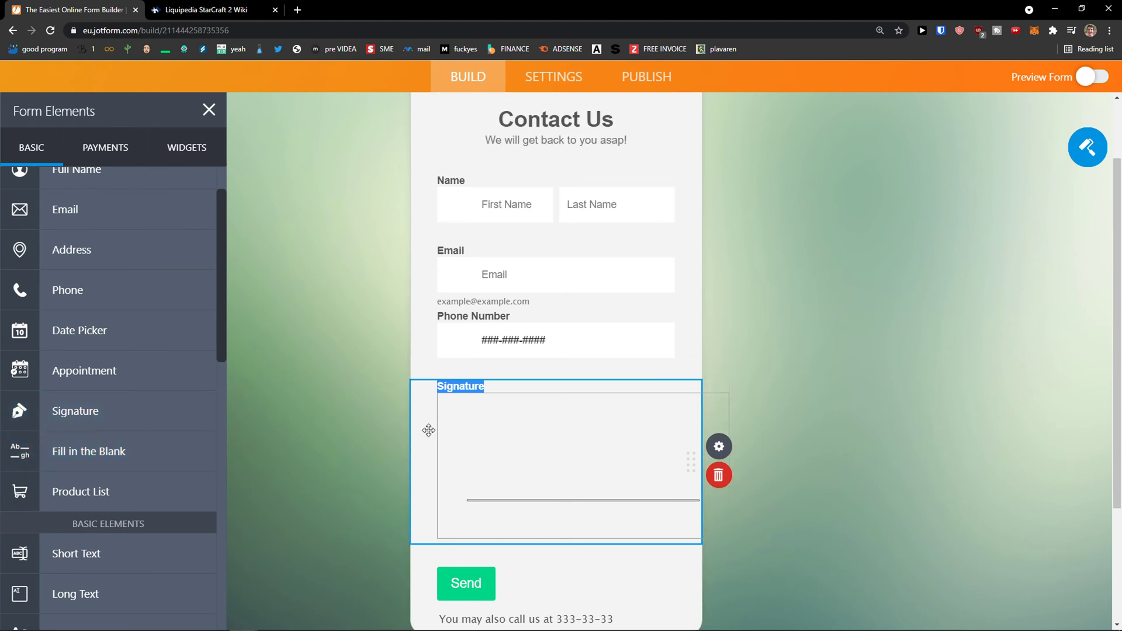
{"action": "mouse_move", "coordinate": [486, 455]}
{"action": "left_mouse_down"}
{"action": "mouse_move", "coordinate": [504, 468]}
{"action": "mouse_move", "coordinate": [507, 355]}
{"action": "mouse_move", "coordinate": [513, 542]}
{"action": "mouse_move", "coordinate": [522, 248]}
{"action": "mouse_move", "coordinate": [514, 386]}
{"action": "mouse_move", "coordinate": [536, 458]}
{"action": "mouse_move", "coordinate": [533, 446]}
{"action": "left_mouse_up"}
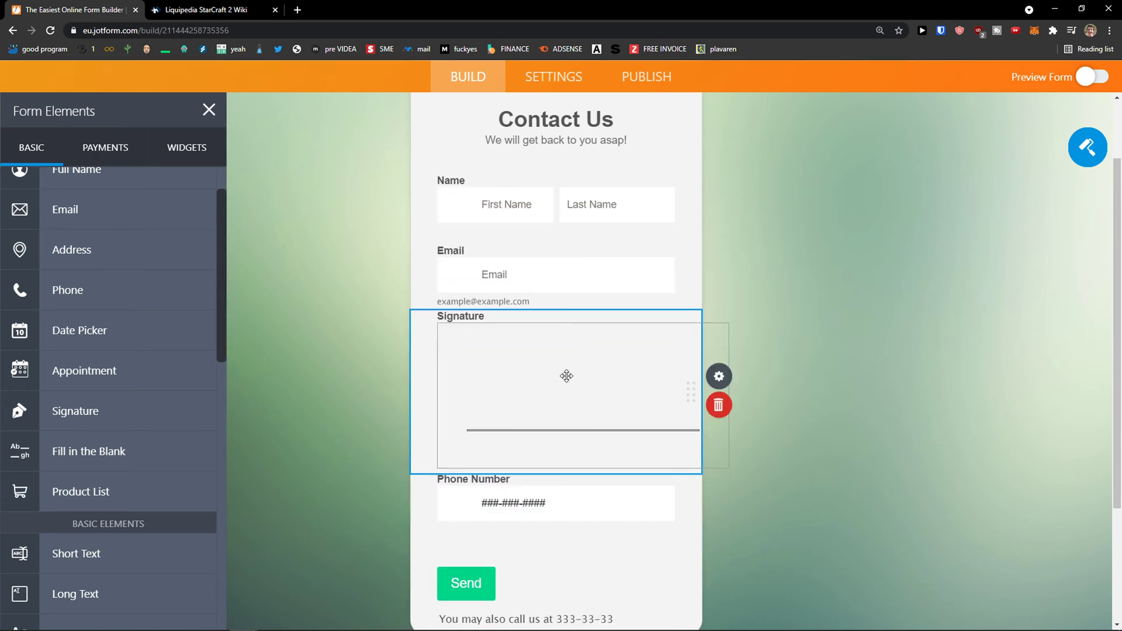
- Add a Single Choice question below the Signature field
{"action": "scroll", "coordinate": [175, 392], "scroll_direction": "down", "scroll_amount": 3}
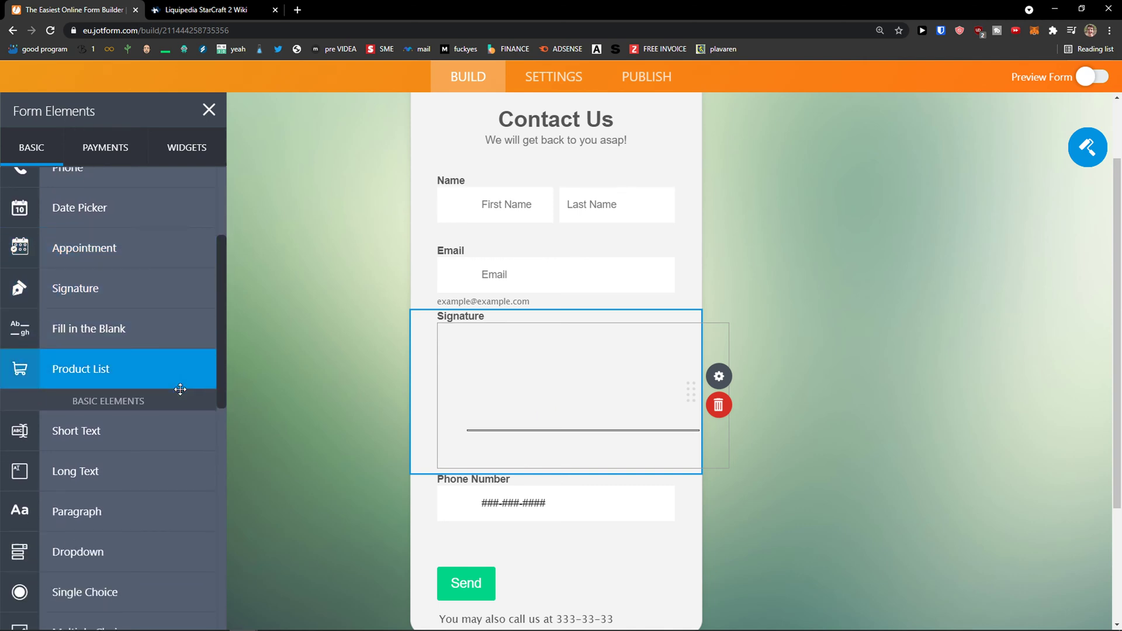
{"action": "scroll", "coordinate": [146, 415], "scroll_direction": "down", "scroll_amount": 1}
{"action": "scroll", "coordinate": [130, 436], "scroll_direction": "down", "scroll_amount": 1}
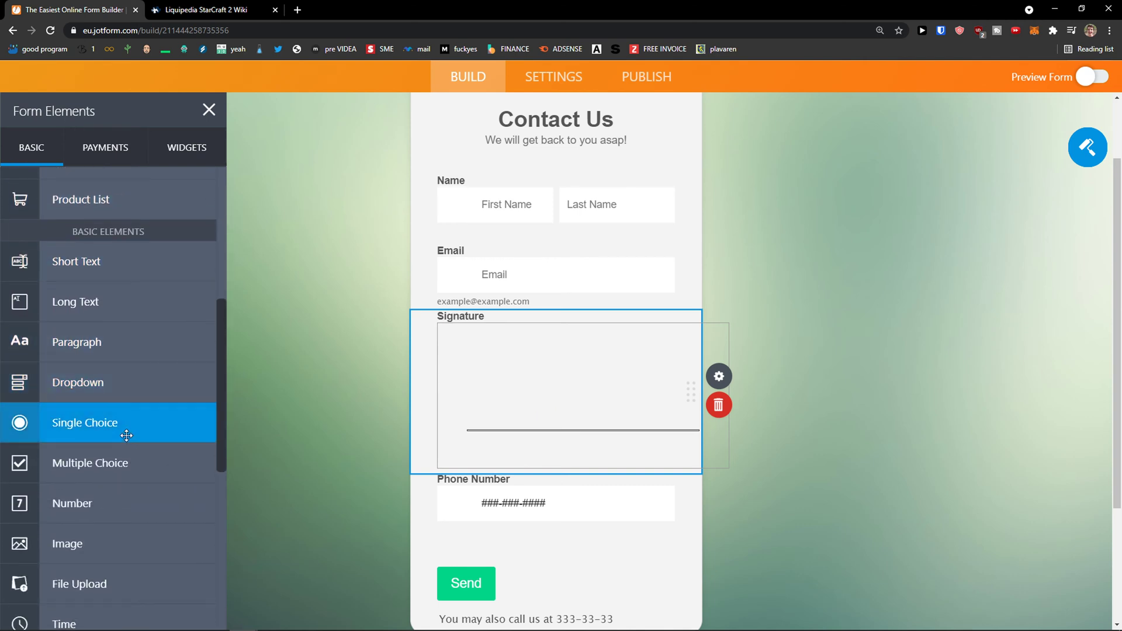
{"action": "scroll", "coordinate": [113, 431], "scroll_direction": "down", "scroll_amount": 1}
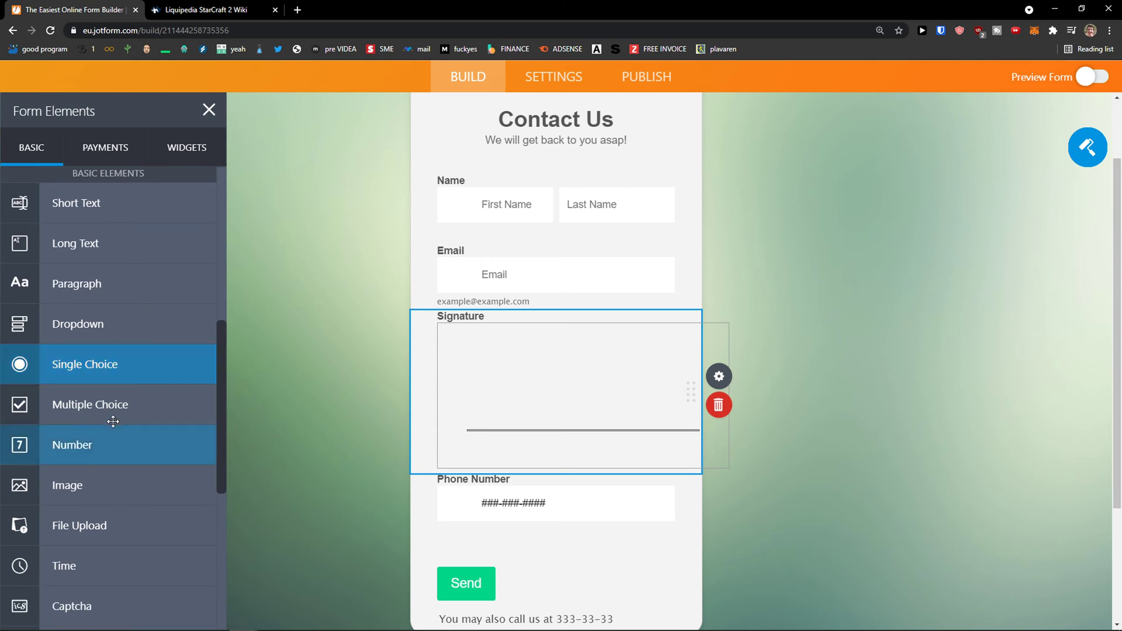
{"action": "left_click", "coordinate": [95, 368]}
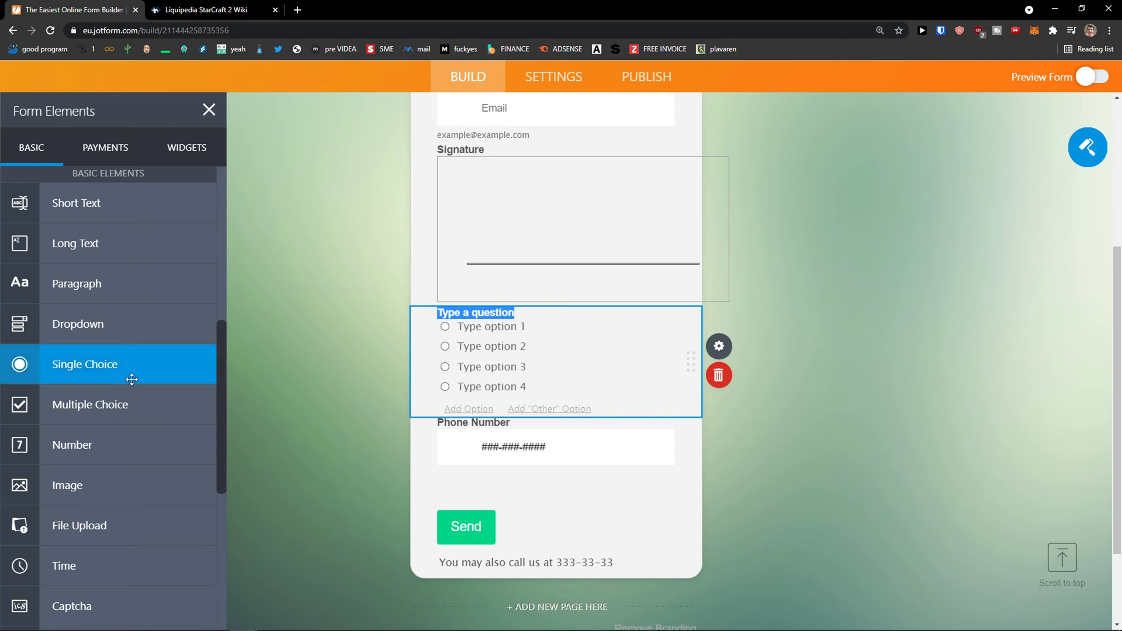
- Add a Star Rating question below the choice question and list the payment gateways
{"action": "scroll", "coordinate": [130, 368], "scroll_direction": "down", "scroll_amount": 5}
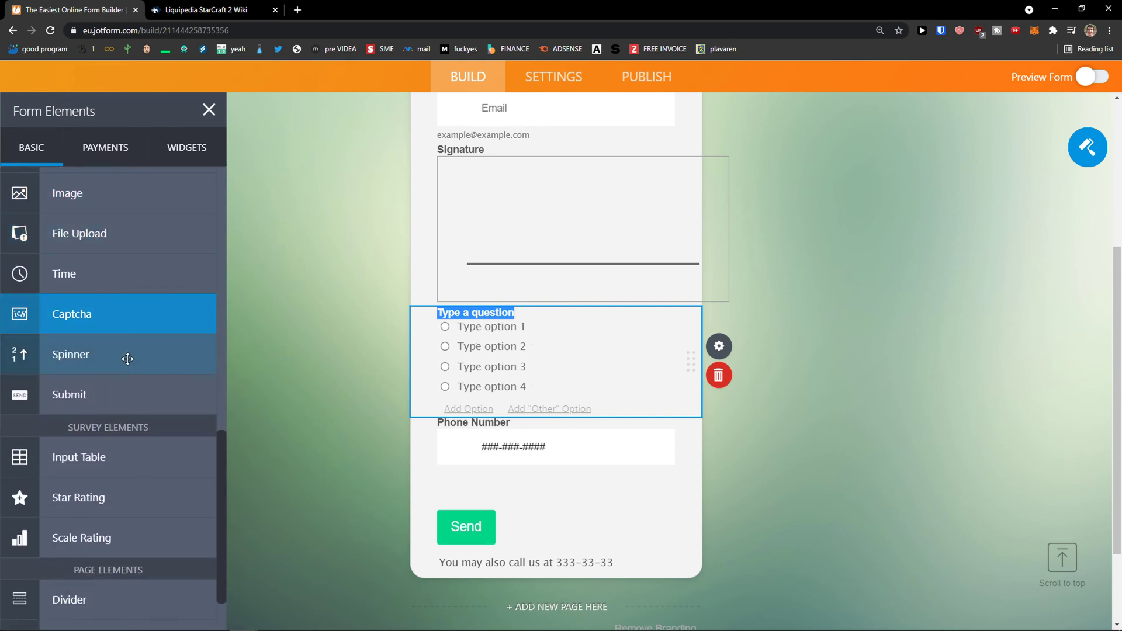
{"action": "scroll", "coordinate": [116, 401], "scroll_direction": "down", "scroll_amount": 1}
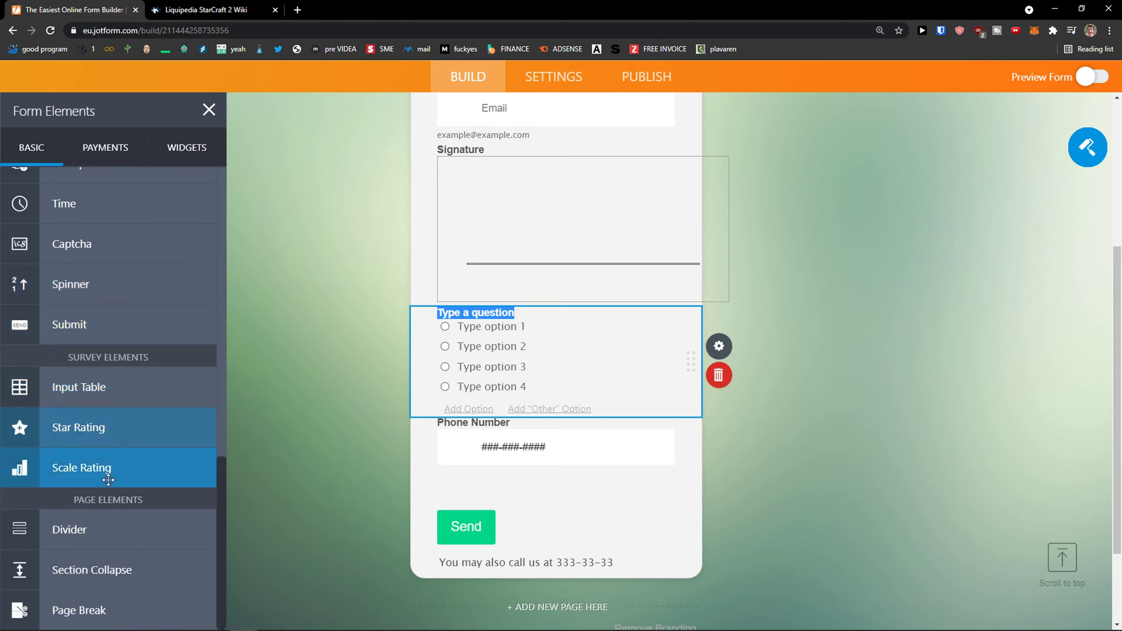
{"action": "left_click", "coordinate": [116, 430]}
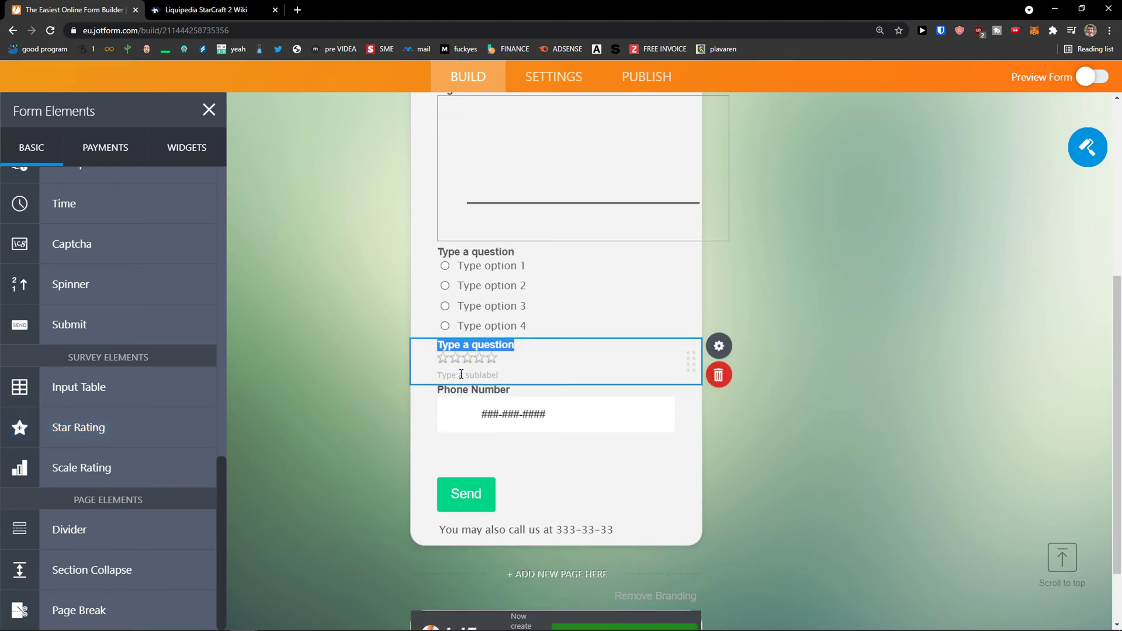
{"action": "scroll", "coordinate": [145, 238], "scroll_direction": "up", "scroll_amount": 12}
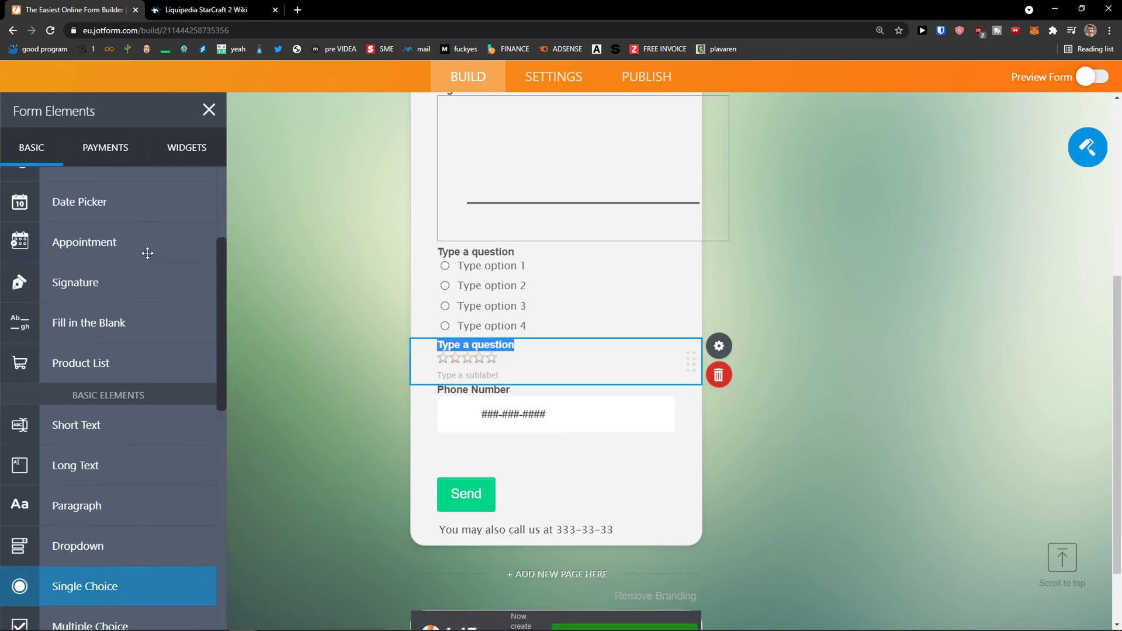
{"action": "left_click", "coordinate": [104, 153]}
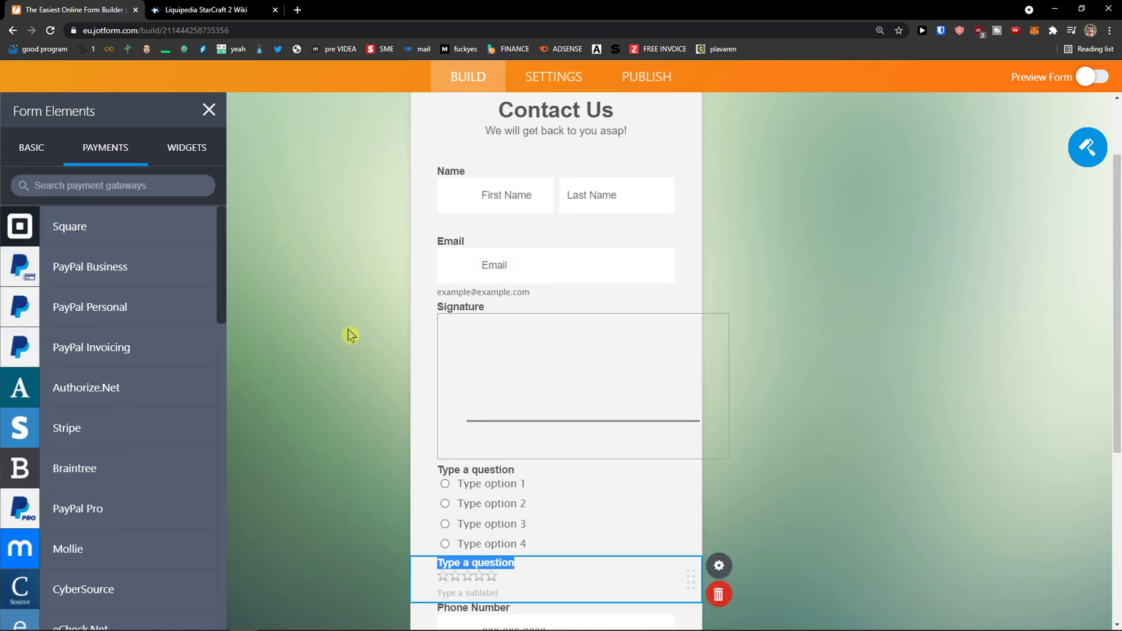
{"action": "scroll", "coordinate": [345, 328], "scroll_direction": "down", "scroll_amount": 1}
{"action": "scroll", "coordinate": [143, 296], "scroll_direction": "down", "scroll_amount": 2}
{"action": "scroll", "coordinate": [138, 296], "scroll_direction": "up", "scroll_amount": 2}
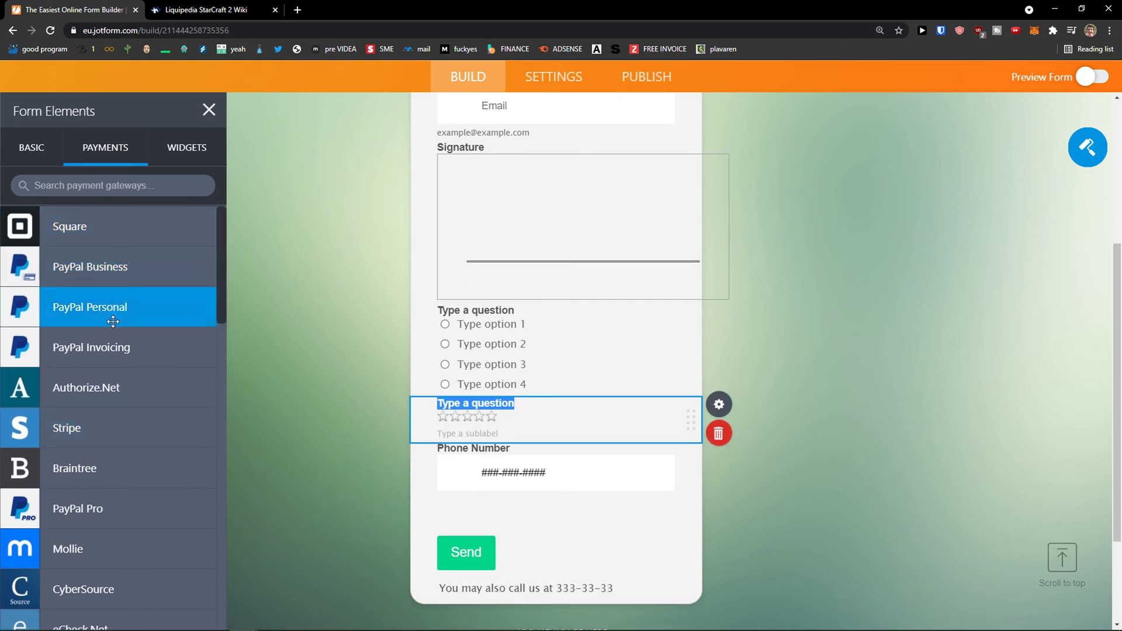
{"action": "scroll", "coordinate": [114, 324], "scroll_direction": "down", "scroll_amount": 1}
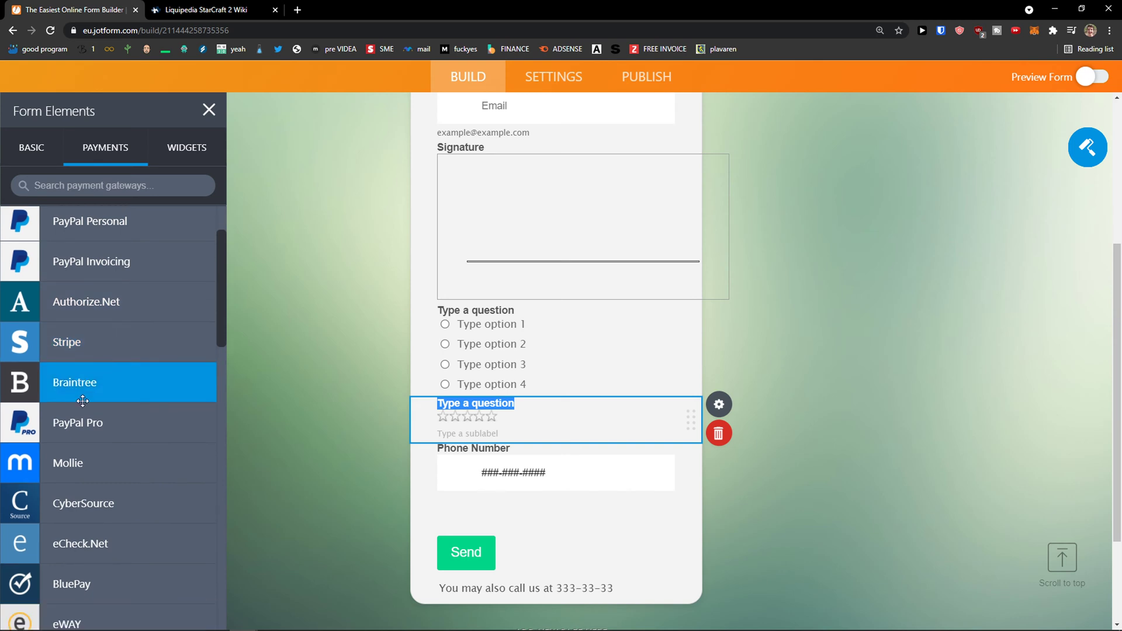
{"action": "scroll", "coordinate": [82, 401], "scroll_direction": "down", "scroll_amount": 1}
- Switch to the Widgets list and scroll through the widget catalogue
{"action": "scroll", "coordinate": [83, 401], "scroll_direction": "up", "scroll_amount": 2}
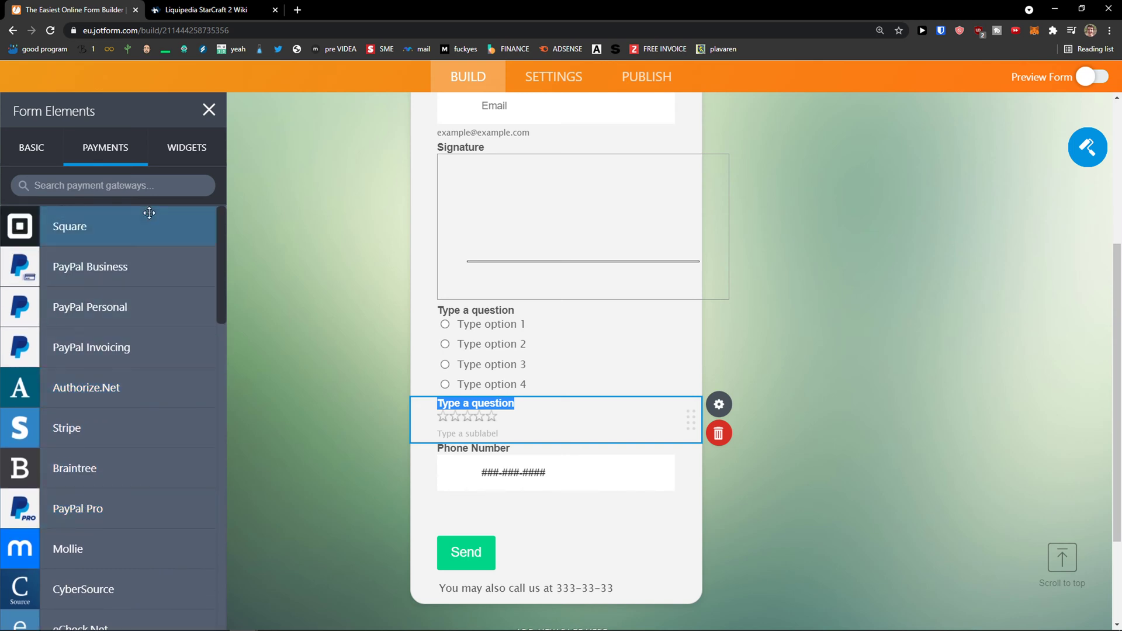
{"action": "left_click", "coordinate": [195, 160]}
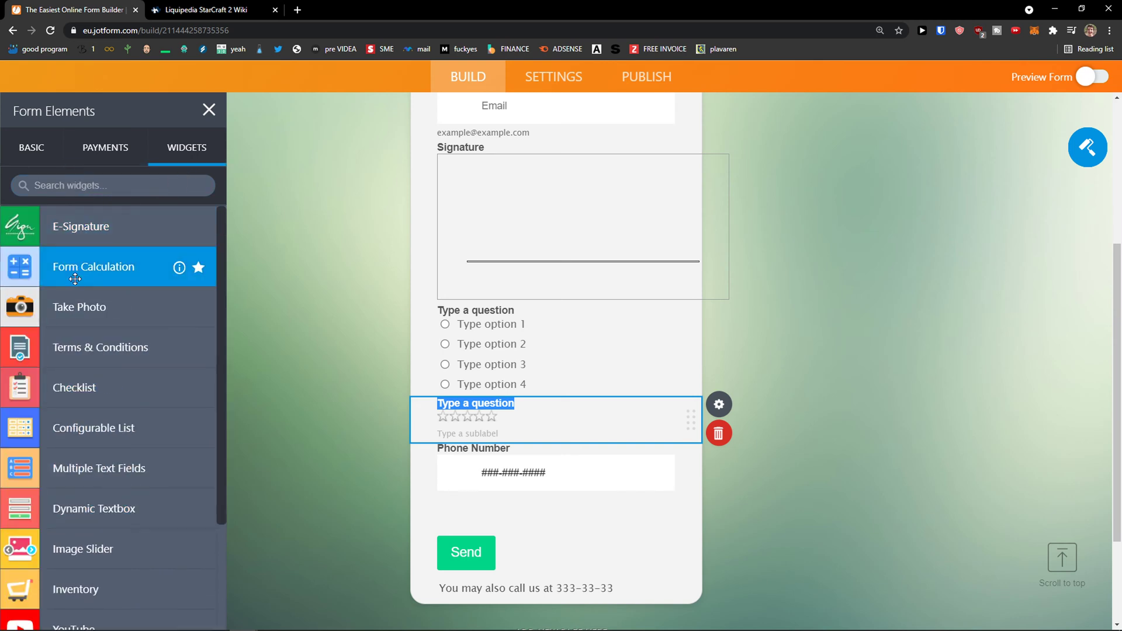
{"action": "scroll", "coordinate": [78, 307], "scroll_direction": "down", "scroll_amount": 1}
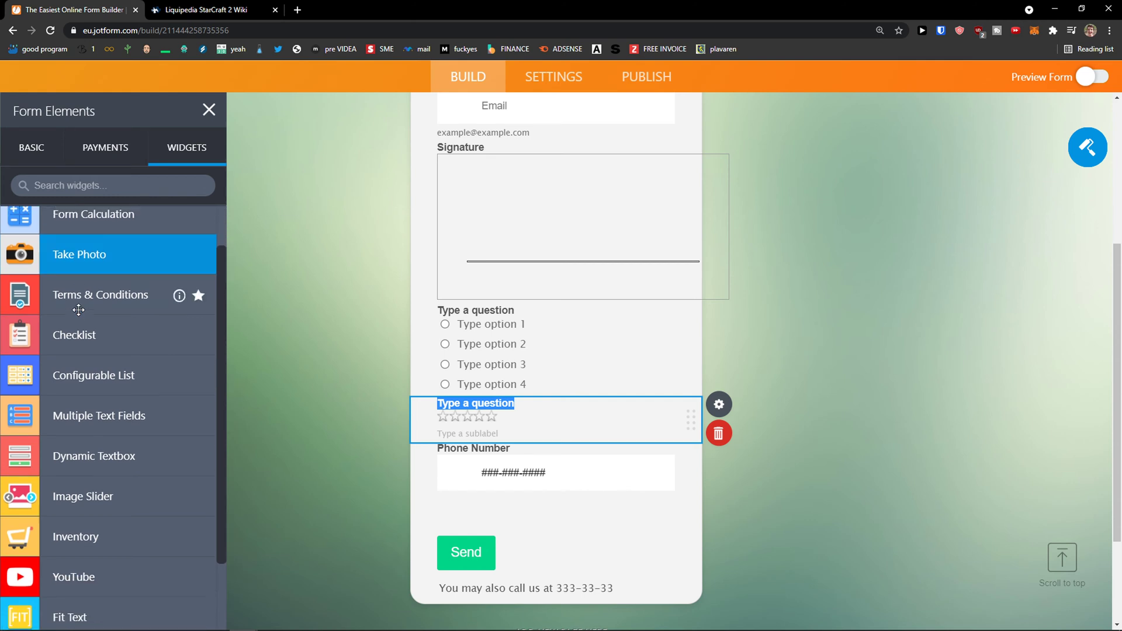
{"action": "scroll", "coordinate": [77, 310], "scroll_direction": "up", "scroll_amount": 1}
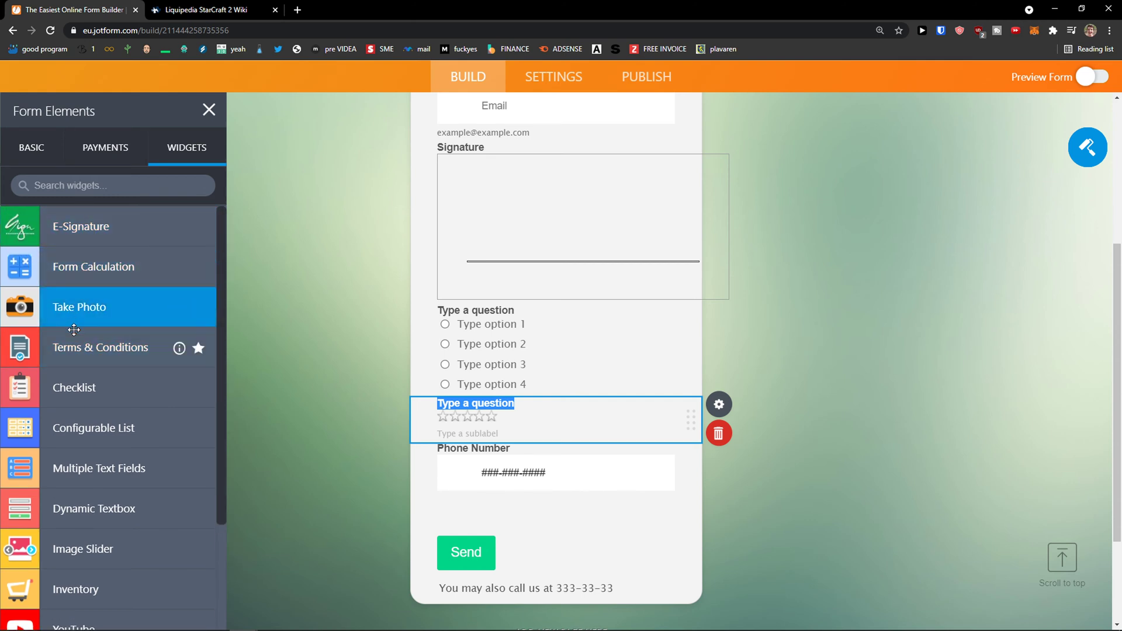
{"action": "scroll", "coordinate": [66, 347], "scroll_direction": "down", "scroll_amount": 1}
{"action": "scroll", "coordinate": [67, 347], "scroll_direction": "down", "scroll_amount": 1}
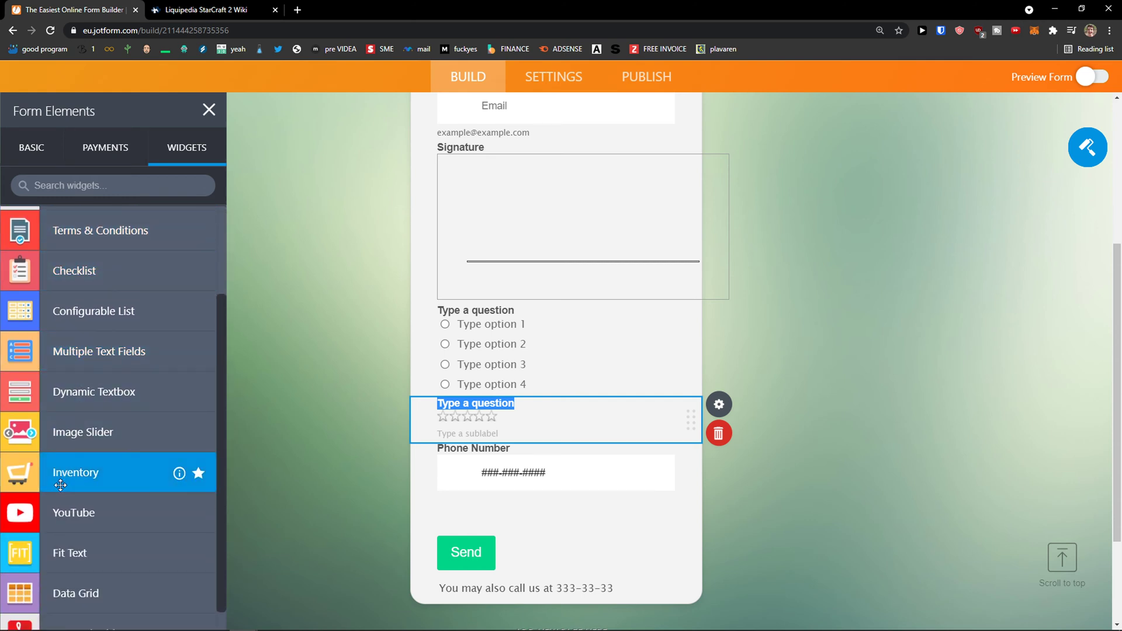
{"action": "scroll", "coordinate": [59, 488], "scroll_direction": "down", "scroll_amount": 1}
{"action": "scroll", "coordinate": [69, 488], "scroll_direction": "down", "scroll_amount": 2}
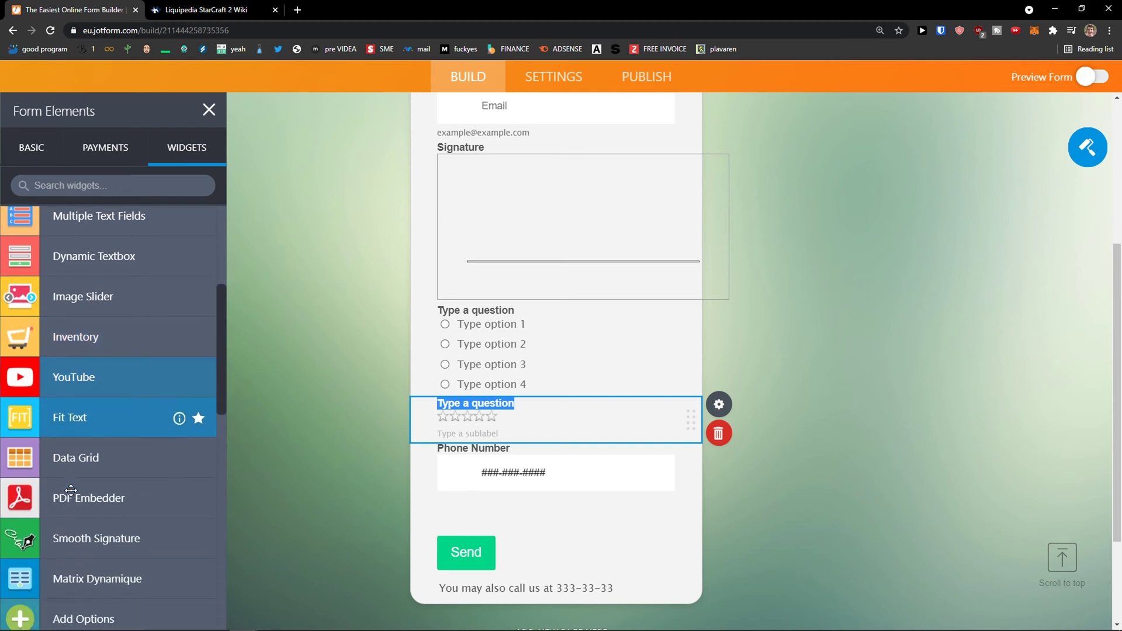
{"action": "scroll", "coordinate": [74, 486], "scroll_direction": "down", "scroll_amount": 1}
{"action": "scroll", "coordinate": [74, 485], "scroll_direction": "down", "scroll_amount": 2}
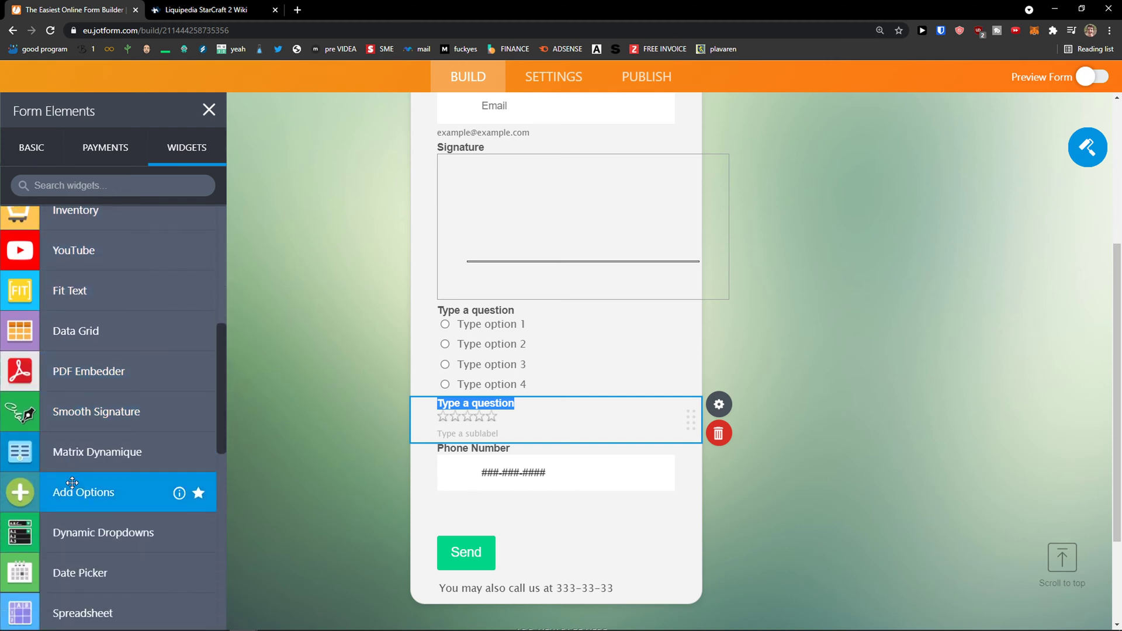
{"action": "scroll", "coordinate": [64, 489], "scroll_direction": "down", "scroll_amount": 1}
{"action": "scroll", "coordinate": [65, 488], "scroll_direction": "down", "scroll_amount": 1}
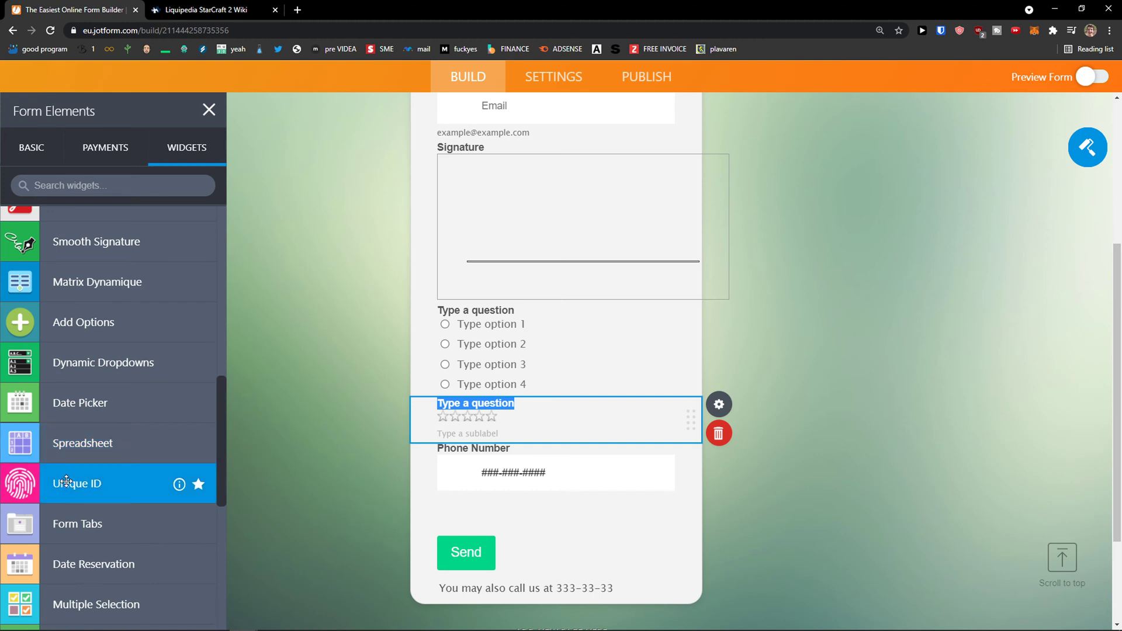
{"action": "scroll", "coordinate": [69, 479], "scroll_direction": "down", "scroll_amount": 1}
{"action": "scroll", "coordinate": [71, 477], "scroll_direction": "down", "scroll_amount": 1}
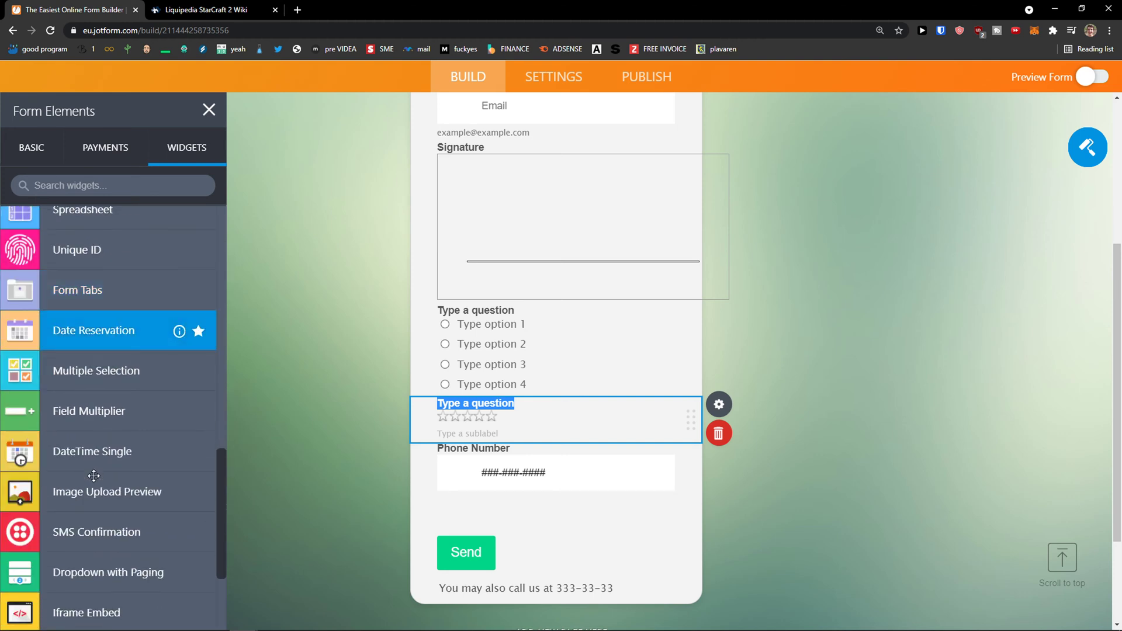
{"action": "scroll", "coordinate": [94, 475], "scroll_direction": "down", "scroll_amount": 1}
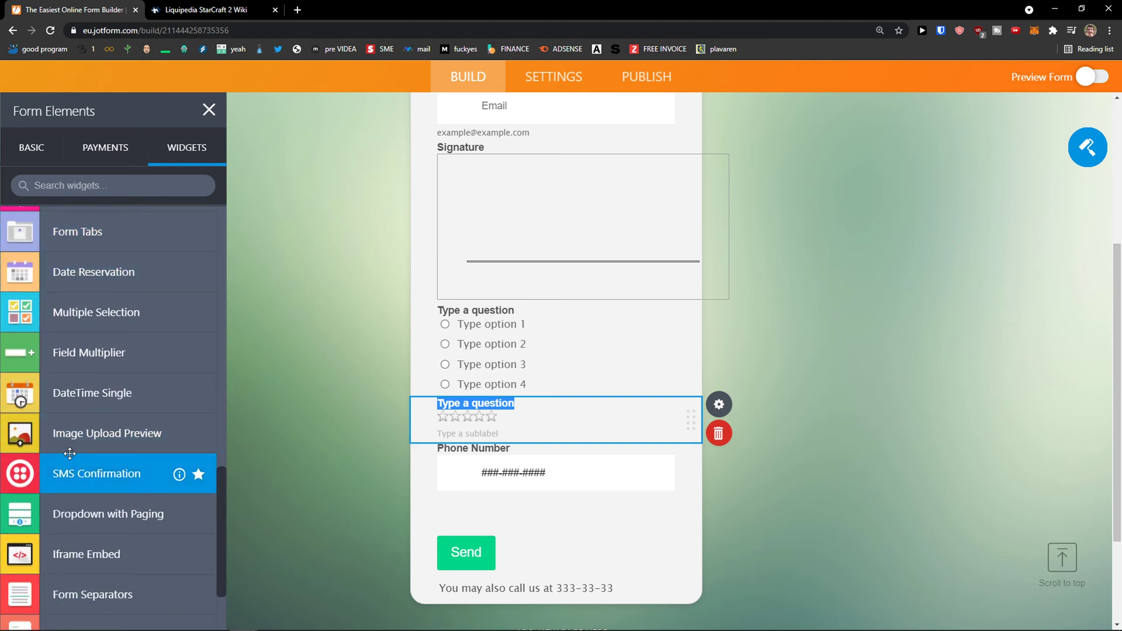
{"action": "scroll", "coordinate": [69, 453], "scroll_direction": "down", "scroll_amount": 3}
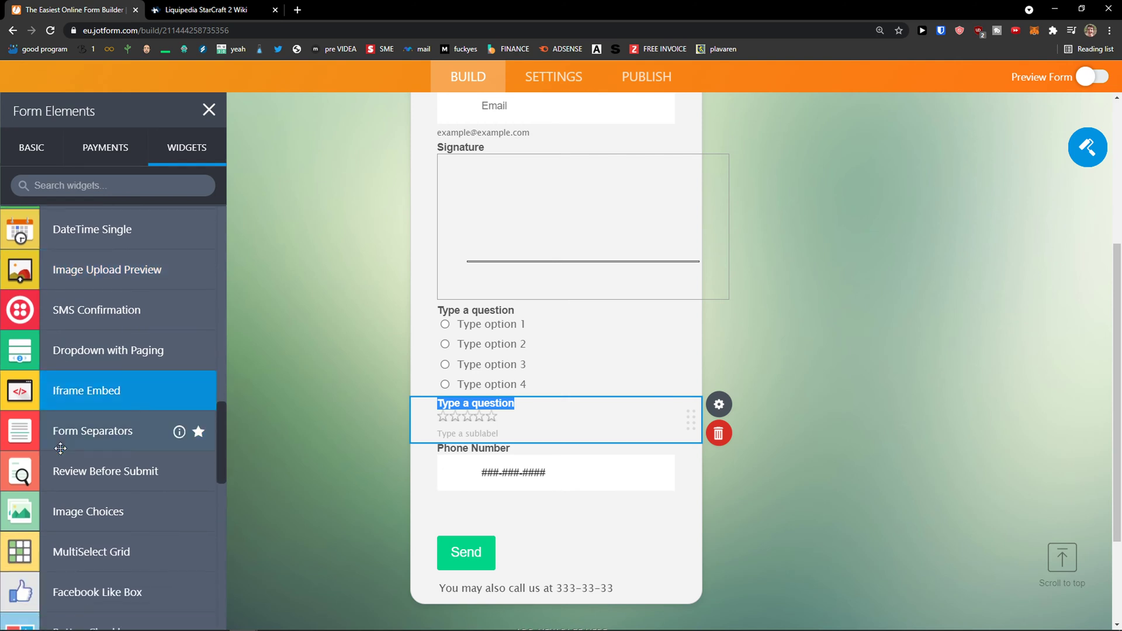
{"action": "scroll", "coordinate": [60, 448], "scroll_direction": "up", "scroll_amount": 11}
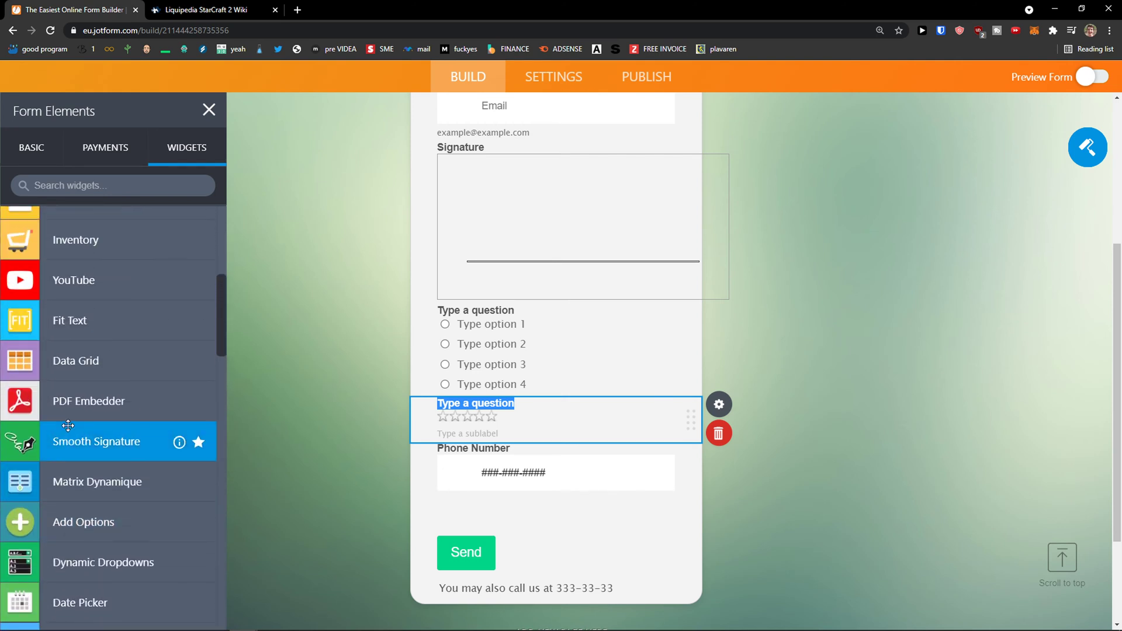
{"action": "scroll", "coordinate": [68, 425], "scroll_direction": "up", "scroll_amount": 1}
- Add a YouTube video widget, delete it again, and select the Name field
{"action": "left_click", "coordinate": [82, 336]}
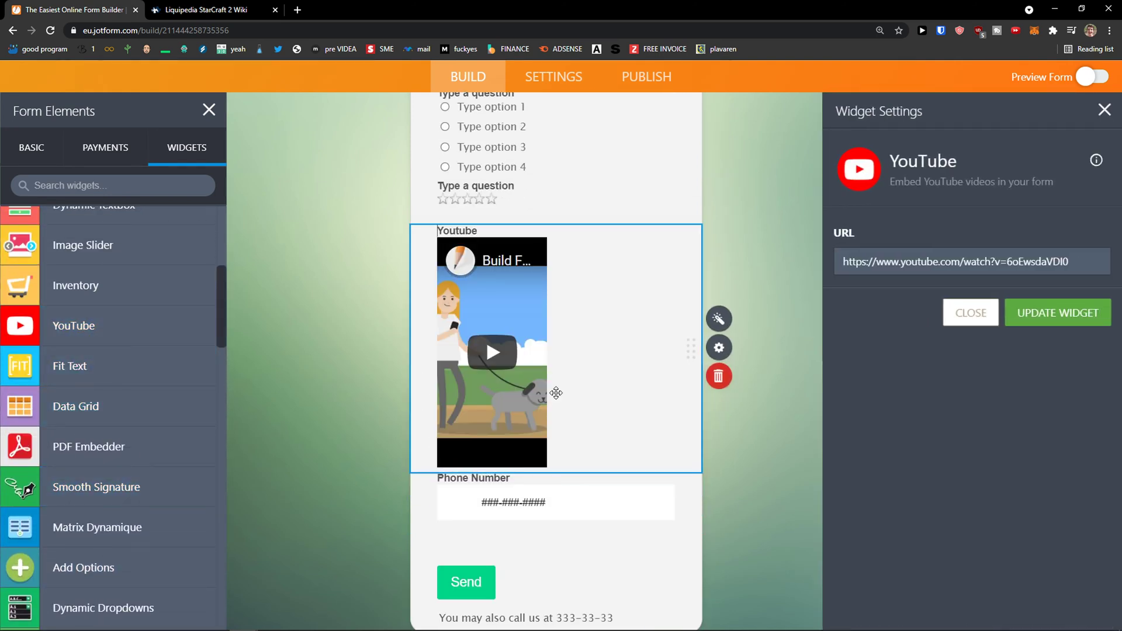
{"action": "left_click", "coordinate": [724, 381]}
{"action": "scroll", "coordinate": [514, 376], "scroll_direction": "up", "scroll_amount": 10}
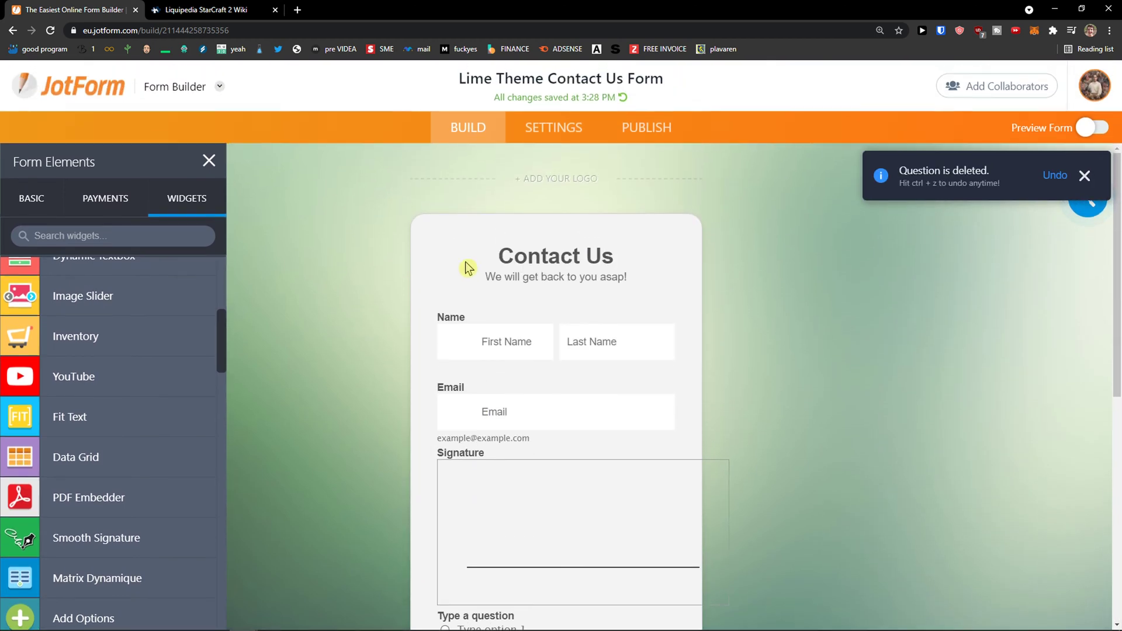
{"action": "scroll", "coordinate": [412, 328], "scroll_direction": "down", "scroll_amount": 2}
{"action": "scroll", "coordinate": [413, 333], "scroll_direction": "up", "scroll_amount": 1}
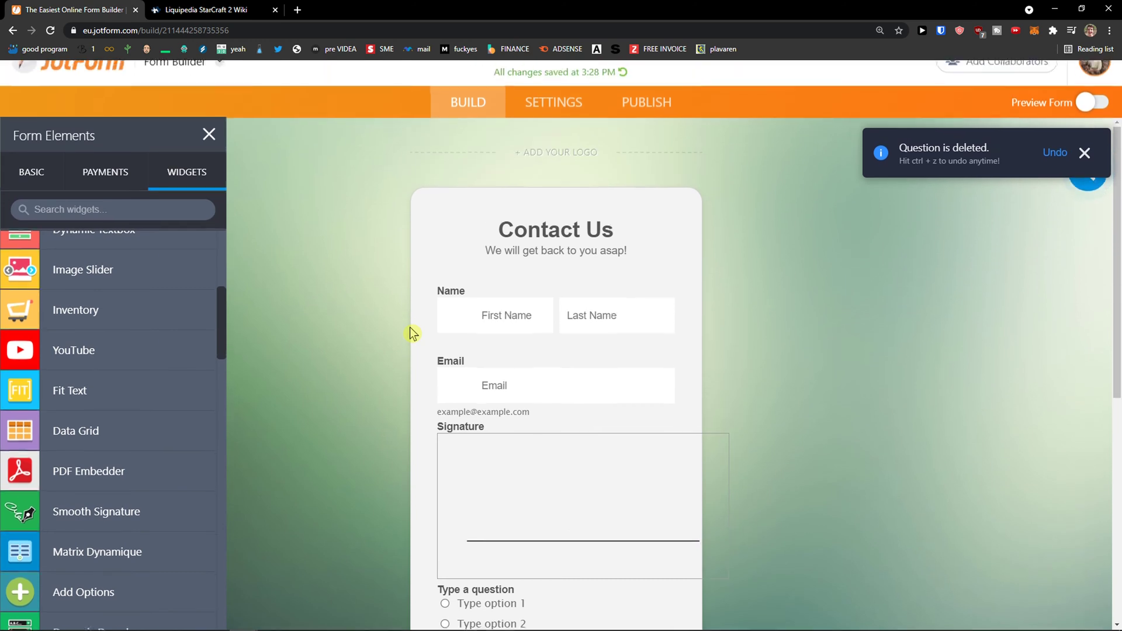
{"action": "scroll", "coordinate": [412, 333], "scroll_direction": "up", "scroll_amount": 1}
{"action": "left_click", "coordinate": [462, 339]}
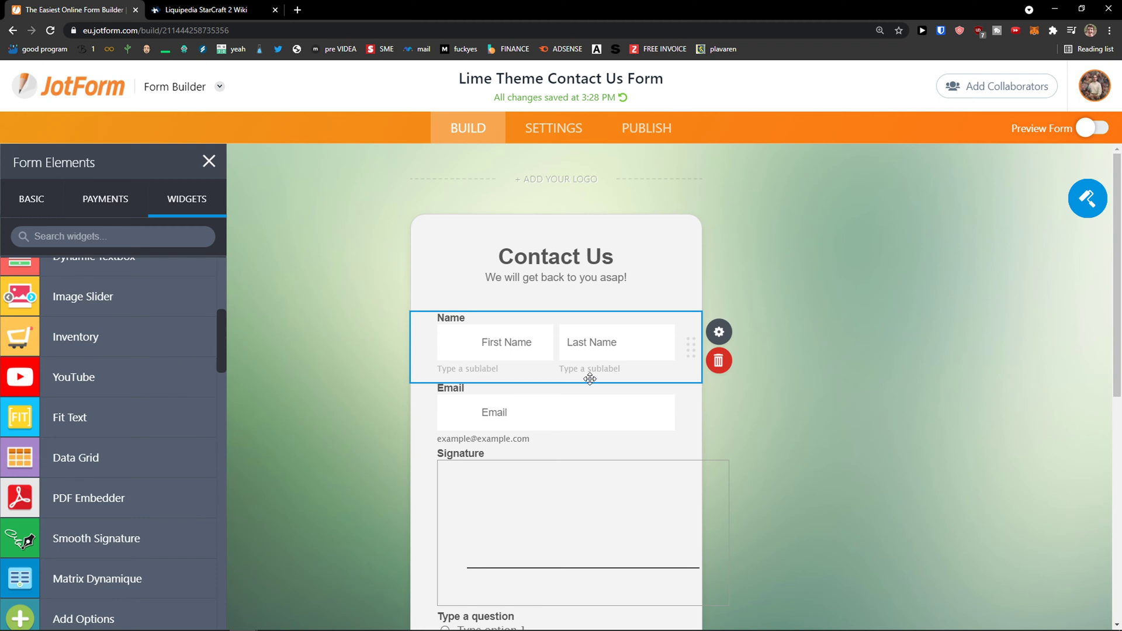
- Try Left, Right and Top label alignment for the Name field, leaving Top
{"action": "left_click", "coordinate": [723, 339]}
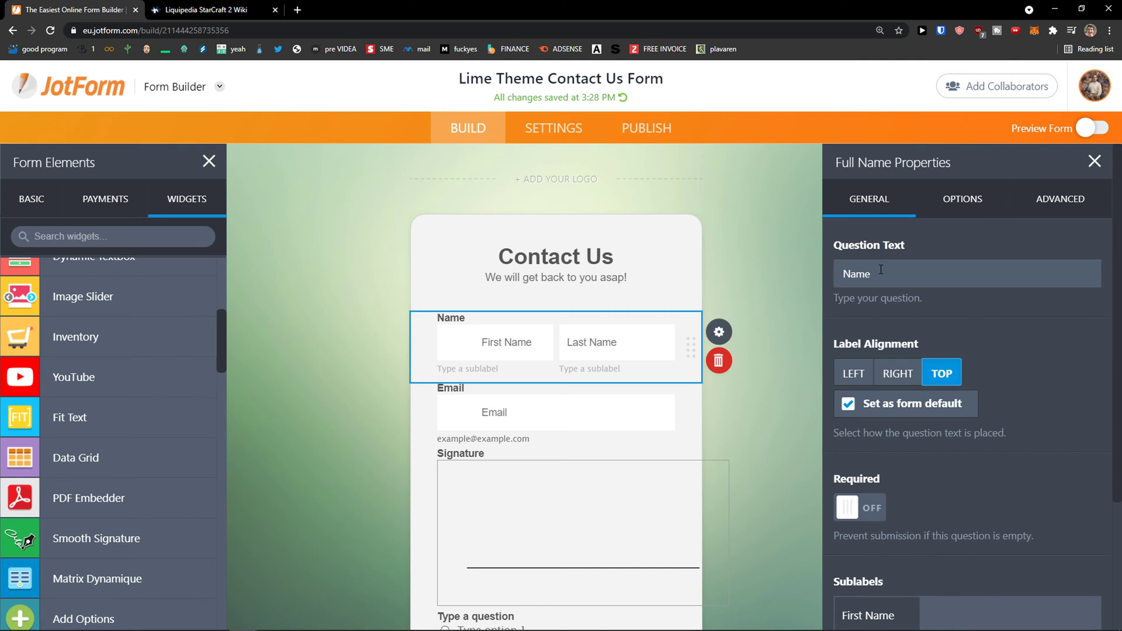
{"action": "scroll", "coordinate": [842, 273], "scroll_direction": "down", "scroll_amount": 1}
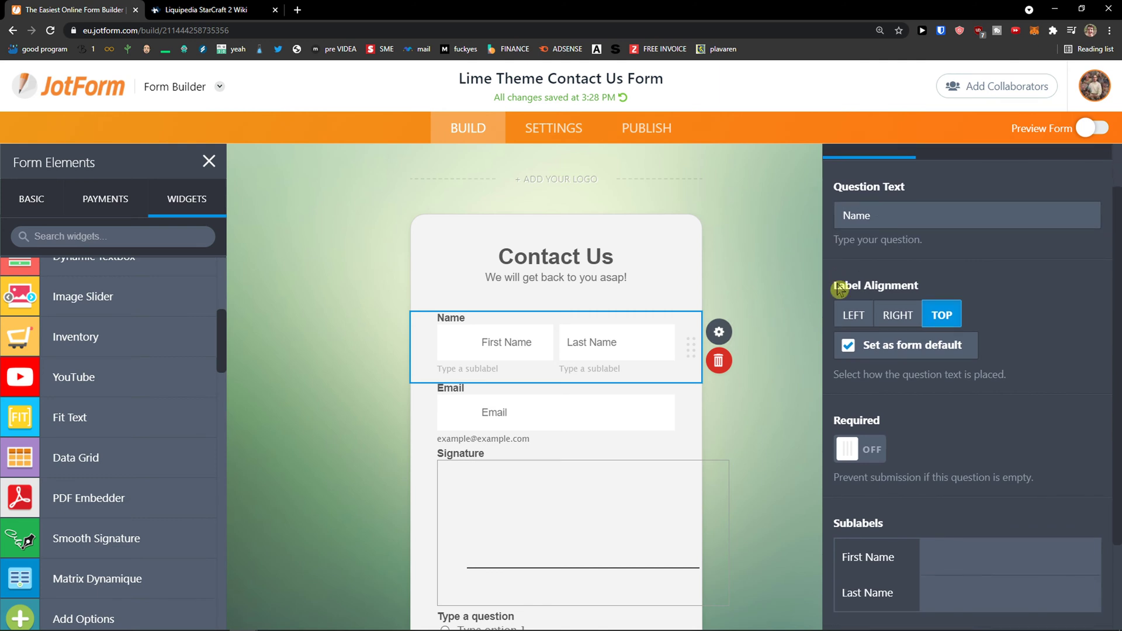
{"action": "left_click", "coordinate": [898, 317]}
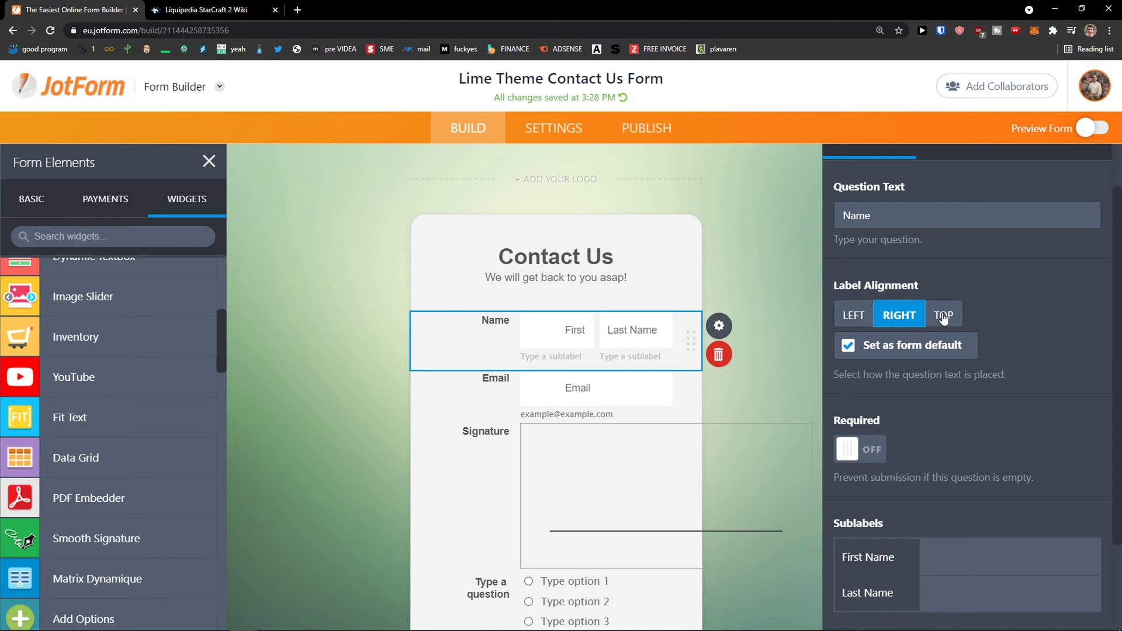
{"action": "left_click", "coordinate": [943, 317]}
{"action": "left_click", "coordinate": [859, 319]}
{"action": "left_click", "coordinate": [898, 316]}
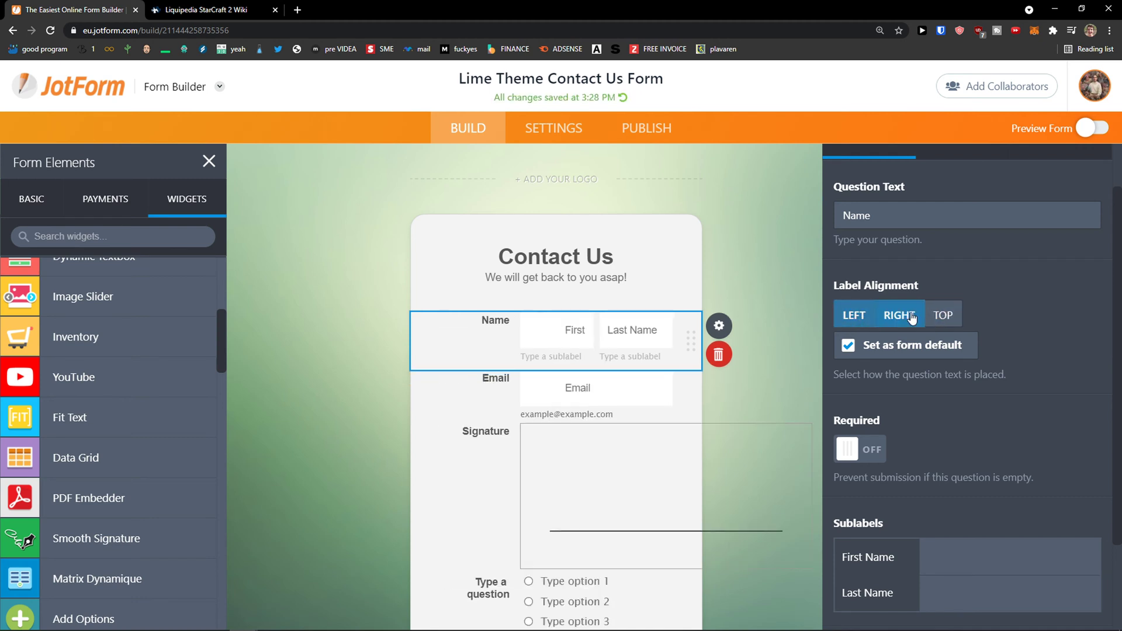
{"action": "left_click", "coordinate": [942, 316]}
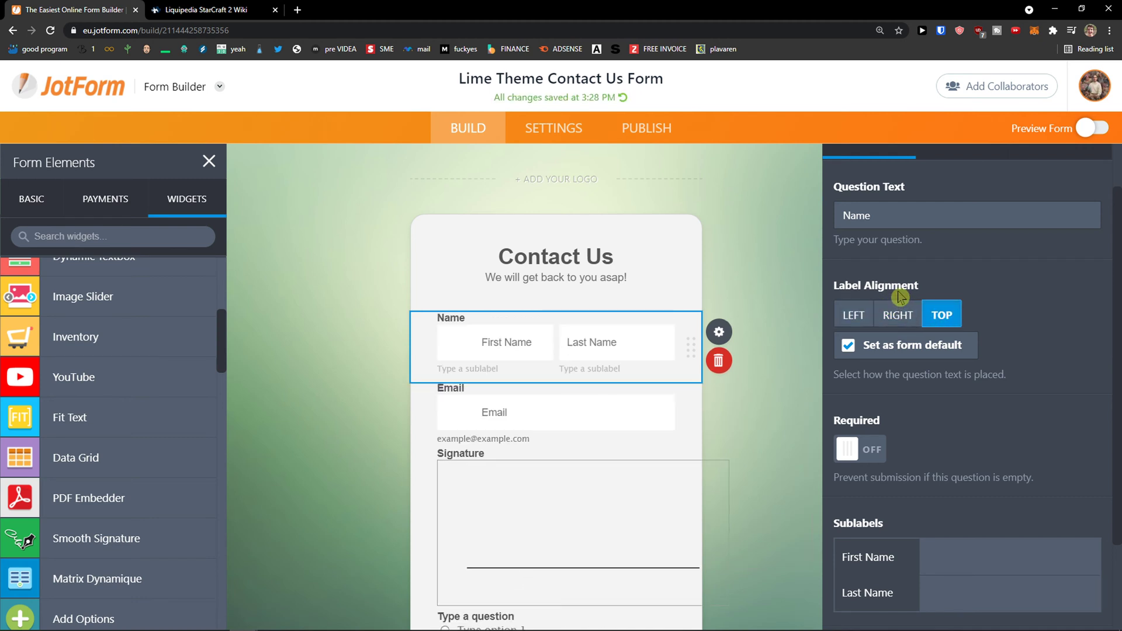
- Toggle Required on and off, leaving the Name field optional
{"action": "scroll", "coordinate": [897, 293], "scroll_direction": "down", "scroll_amount": 1}
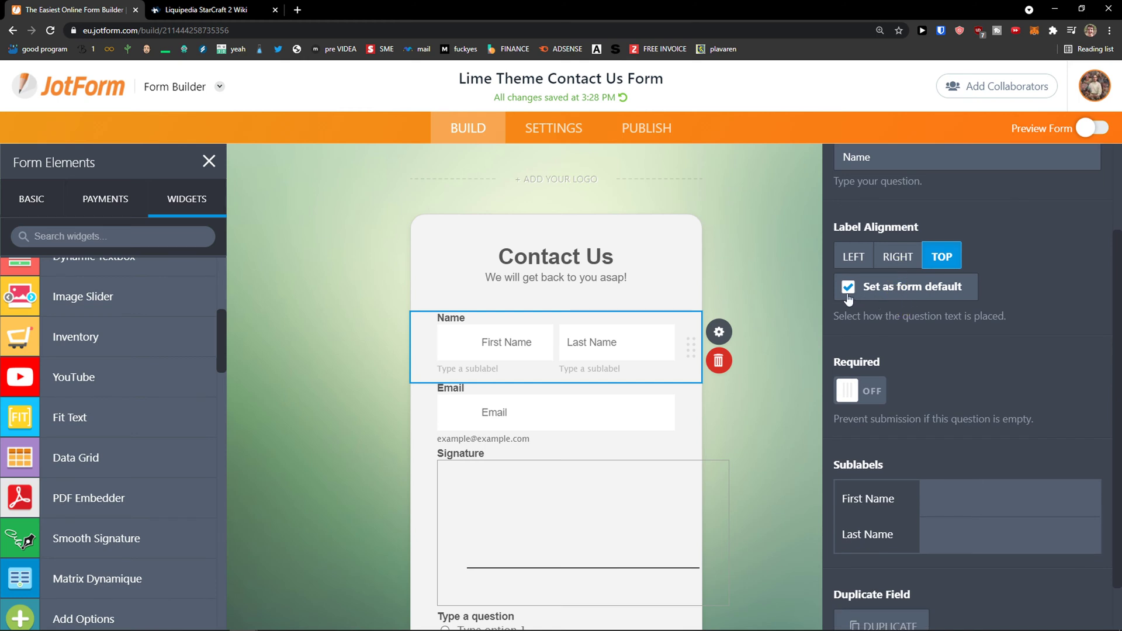
{"action": "scroll", "coordinate": [845, 290], "scroll_direction": "down", "scroll_amount": 1}
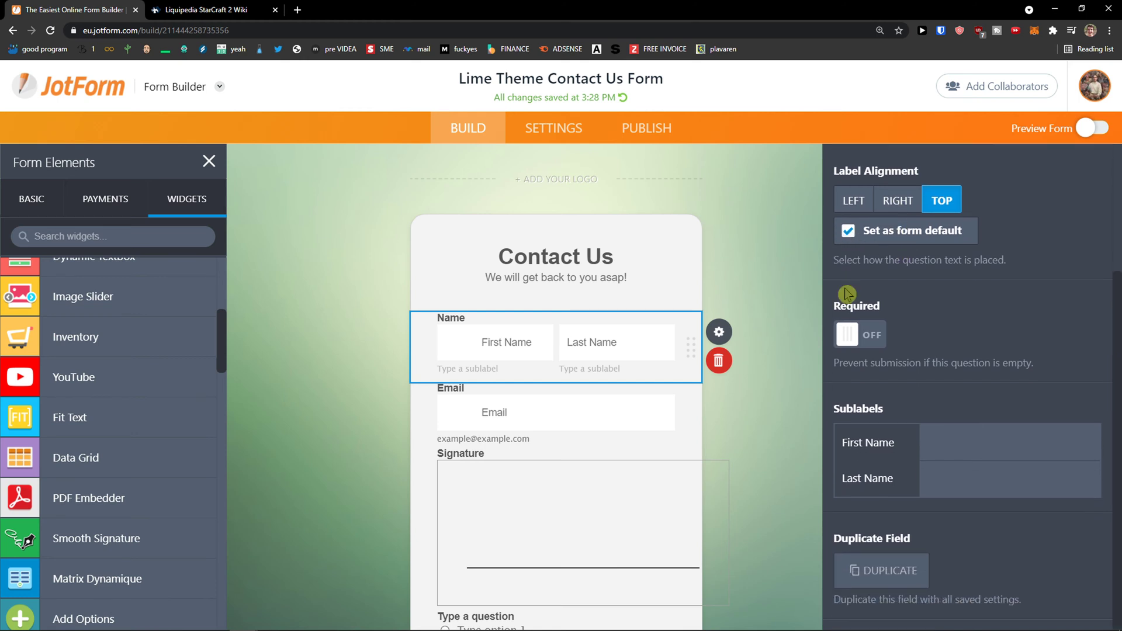
{"action": "left_click", "coordinate": [844, 332]}
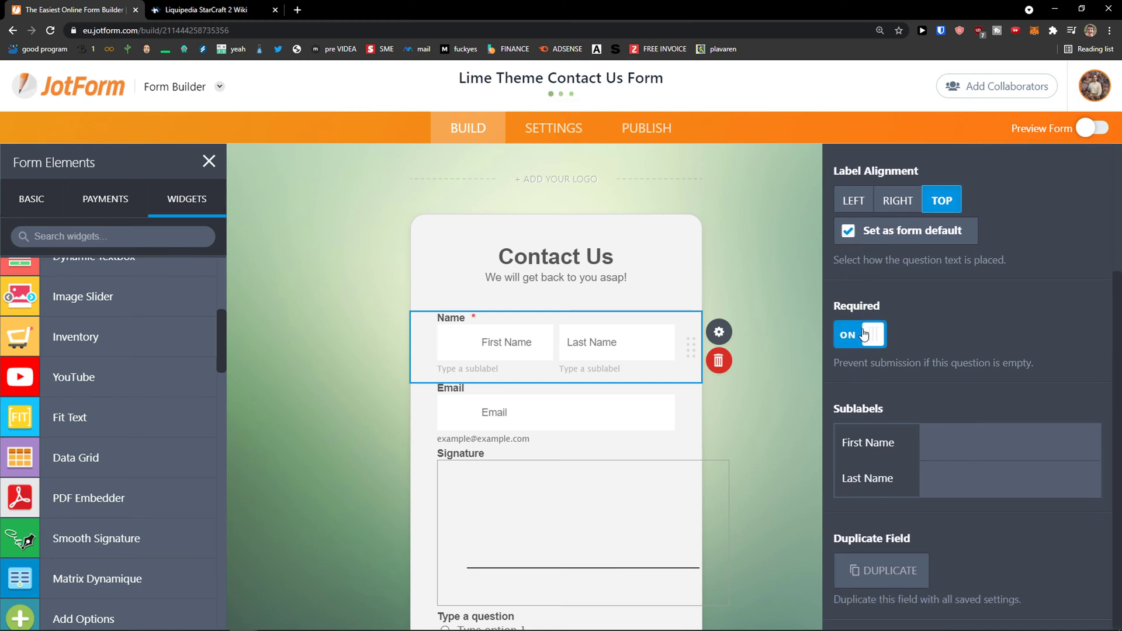
{"action": "left_click", "coordinate": [867, 335]}
{"action": "left_click", "coordinate": [870, 347]}
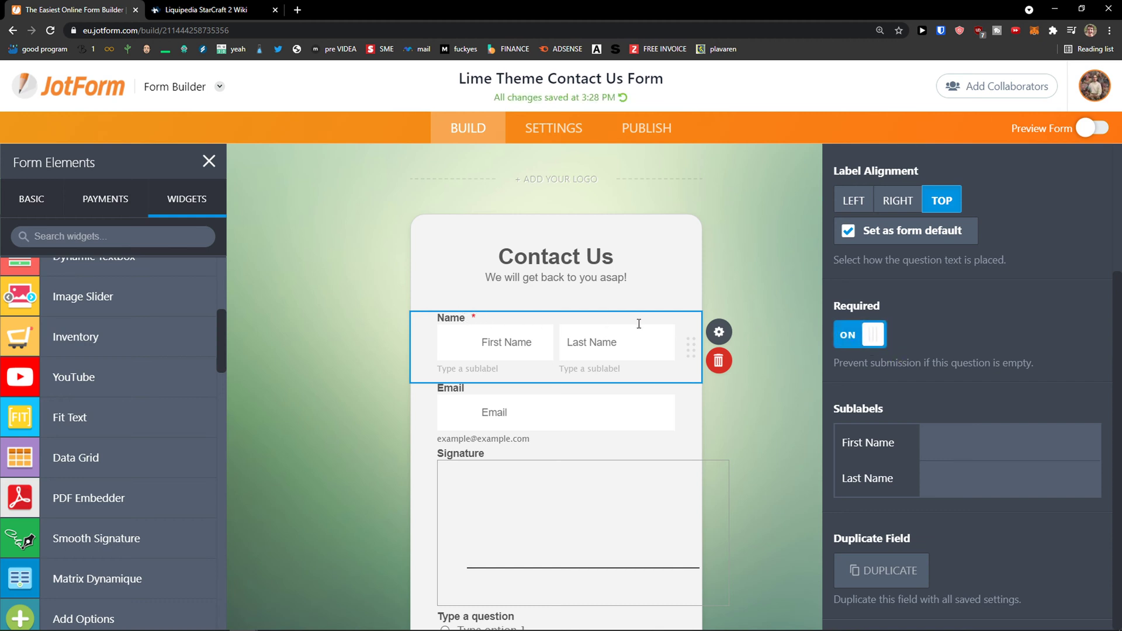
{"action": "left_click", "coordinate": [880, 345]}
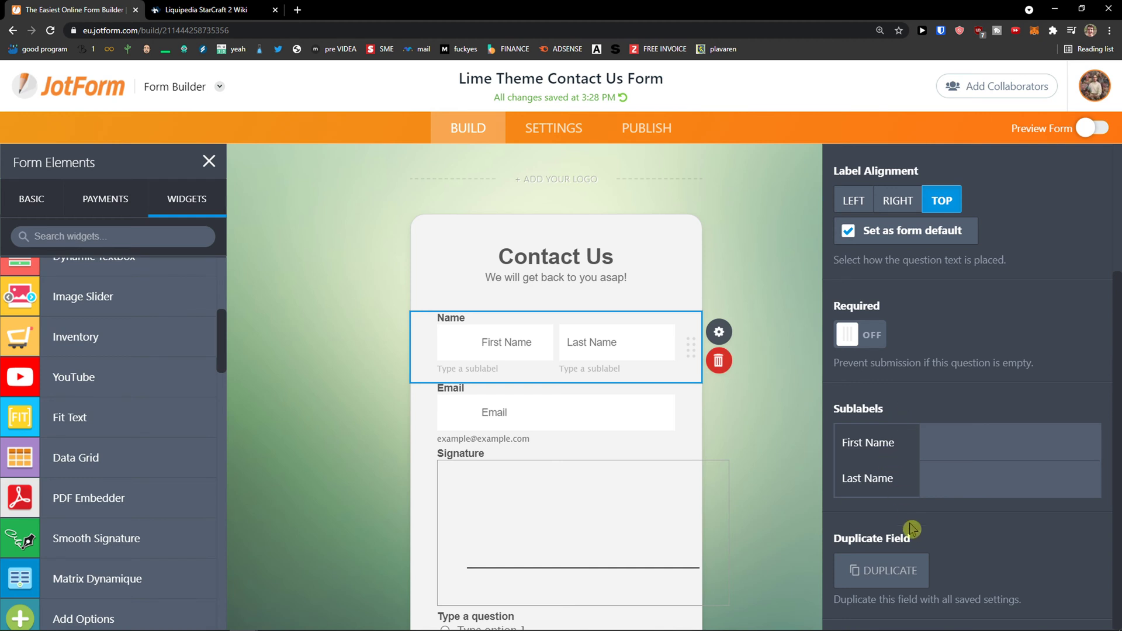
- Duplicate the Name field, delete the copy, and reselect the original
{"action": "left_click", "coordinate": [881, 573]}
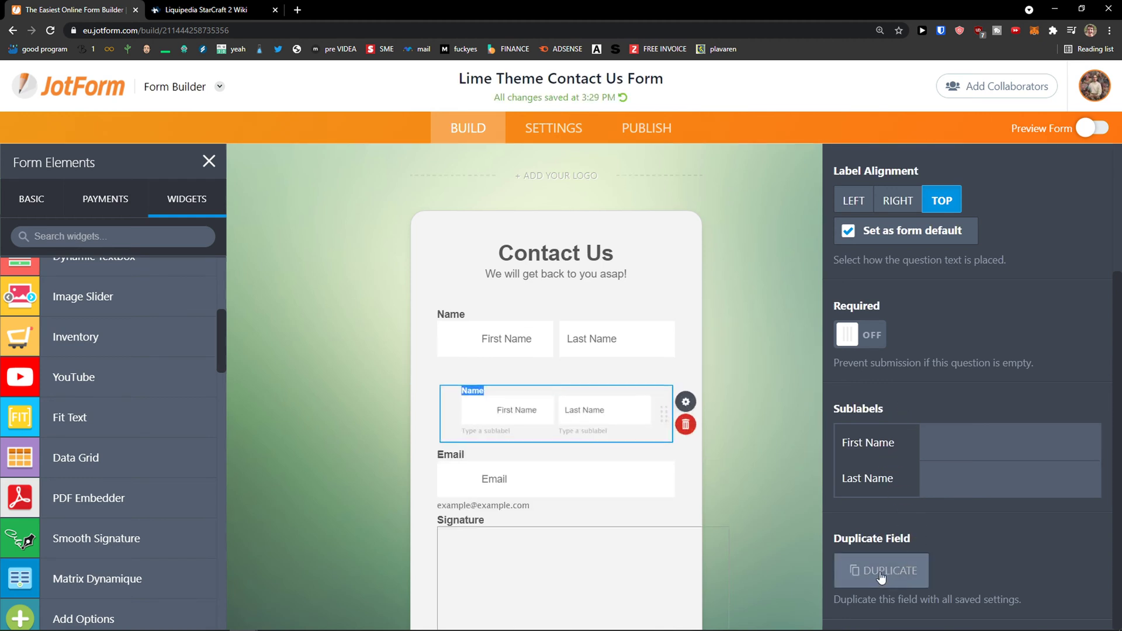
{"action": "left_click", "coordinate": [723, 403]}
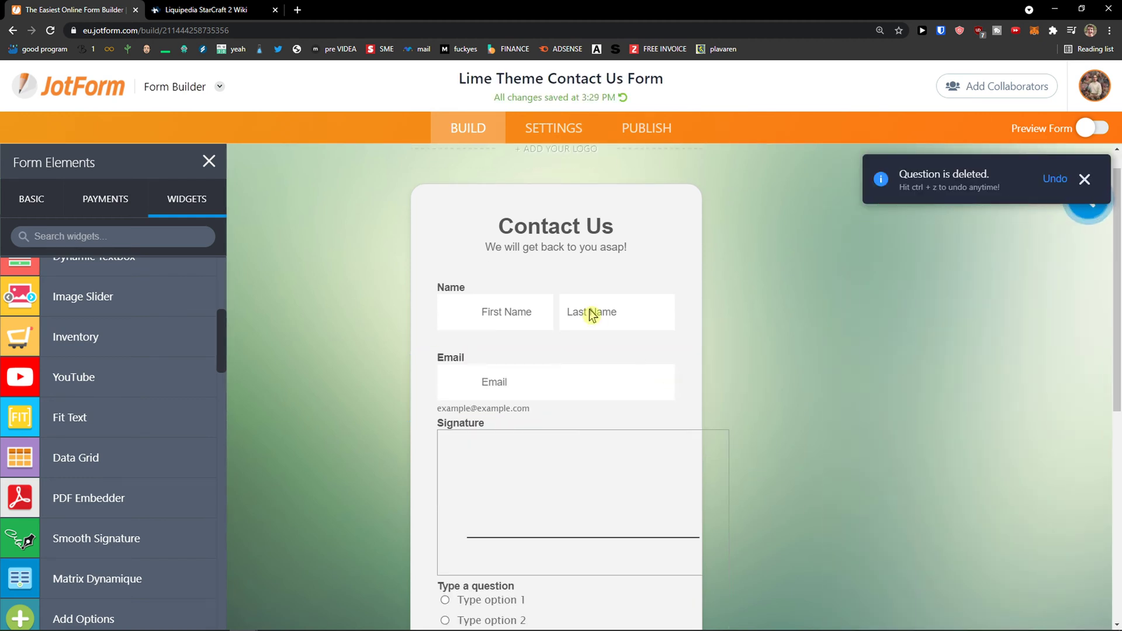
{"action": "left_click", "coordinate": [584, 310]}
- Turn Middle Name and Prefix boxes on and back off for the Name field
{"action": "left_click", "coordinate": [711, 301]}
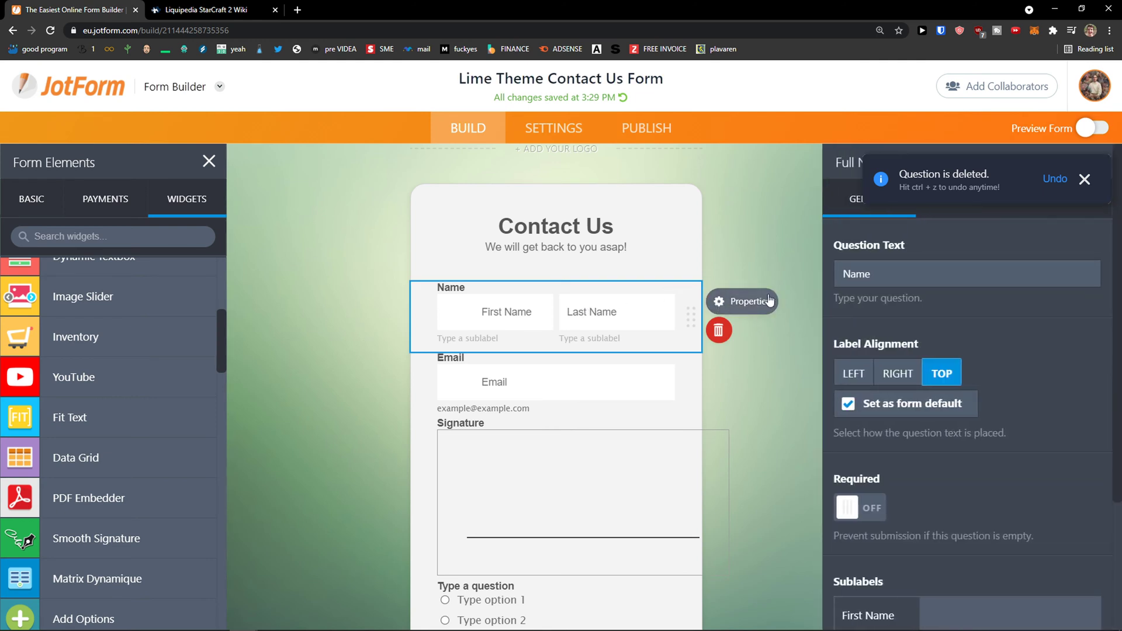
{"action": "scroll", "coordinate": [864, 356], "scroll_direction": "down", "scroll_amount": 2}
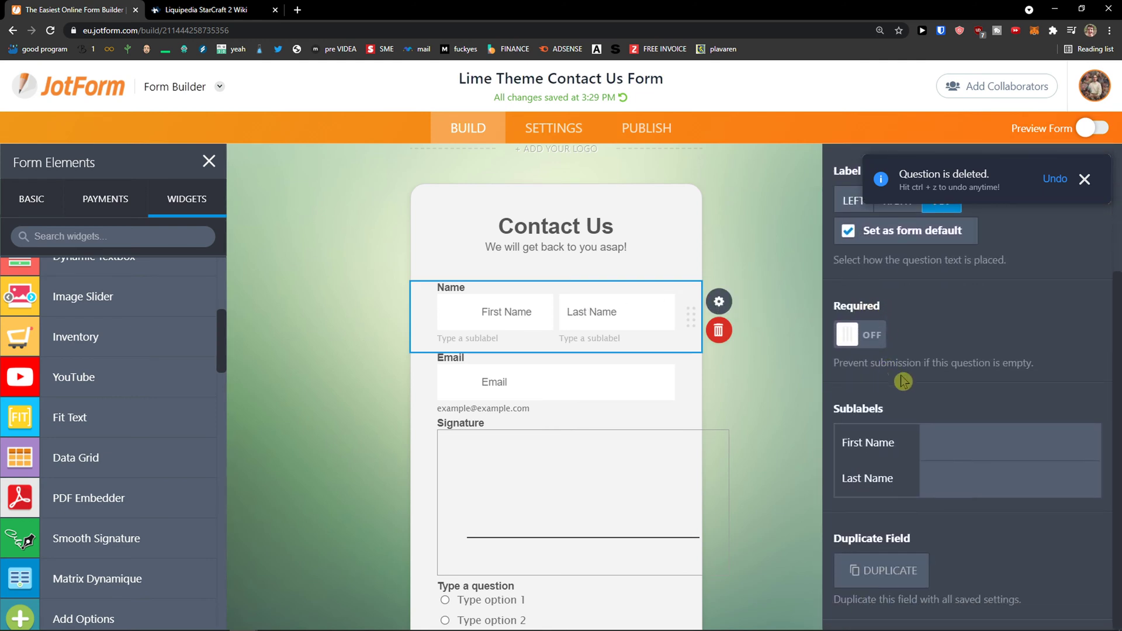
{"action": "scroll", "coordinate": [918, 360], "scroll_direction": "up", "scroll_amount": 3}
{"action": "left_click", "coordinate": [973, 195]}
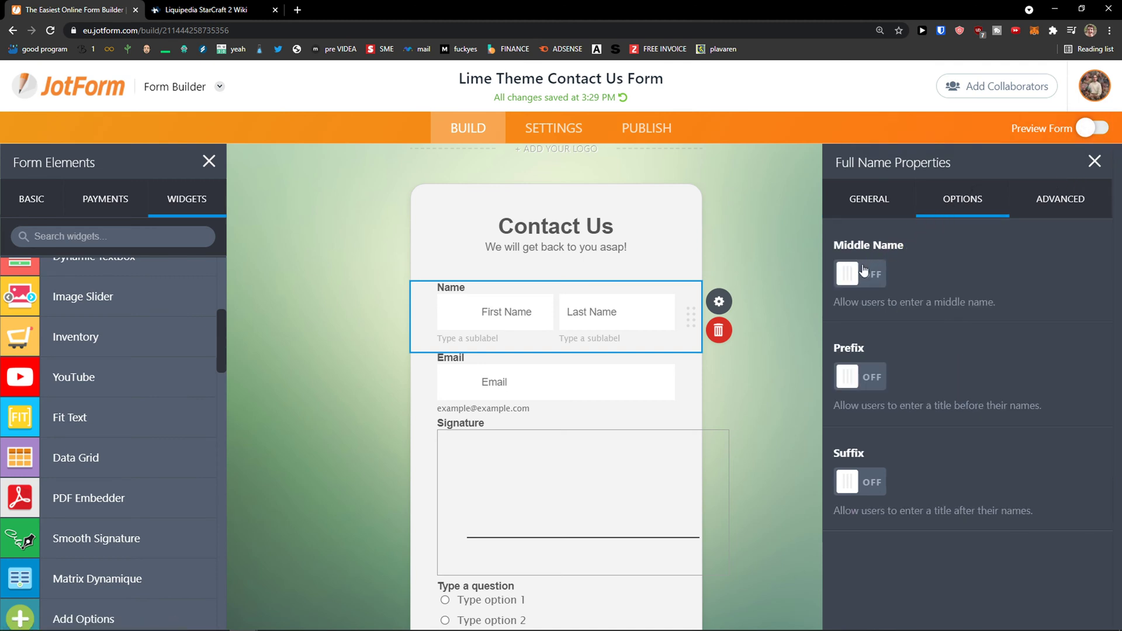
{"action": "left_click", "coordinate": [865, 270]}
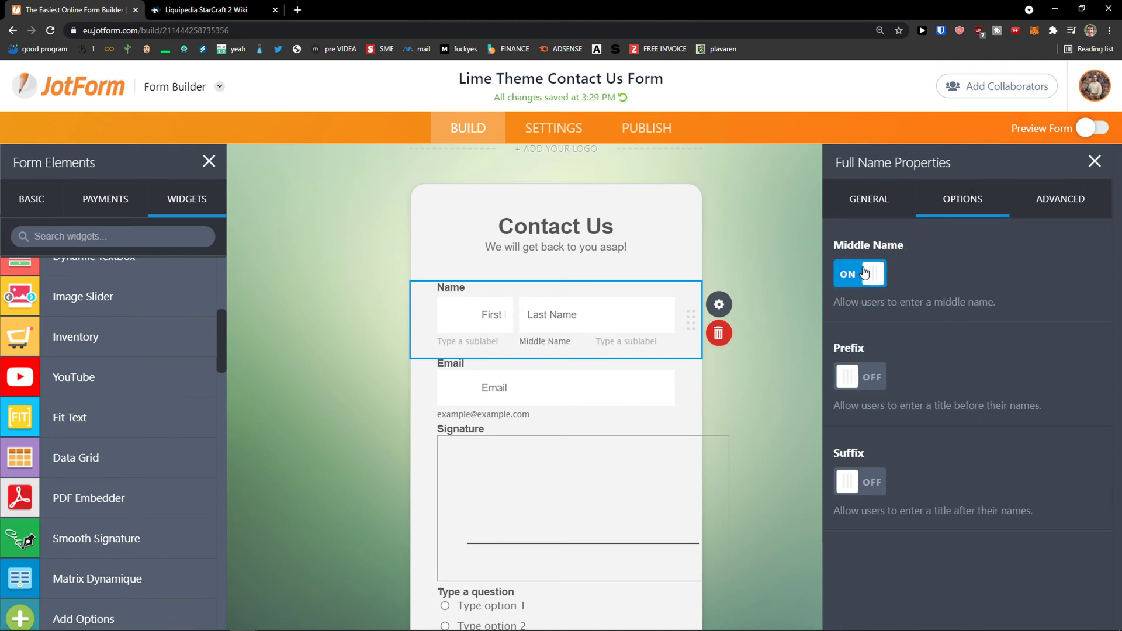
{"action": "left_click", "coordinate": [864, 271]}
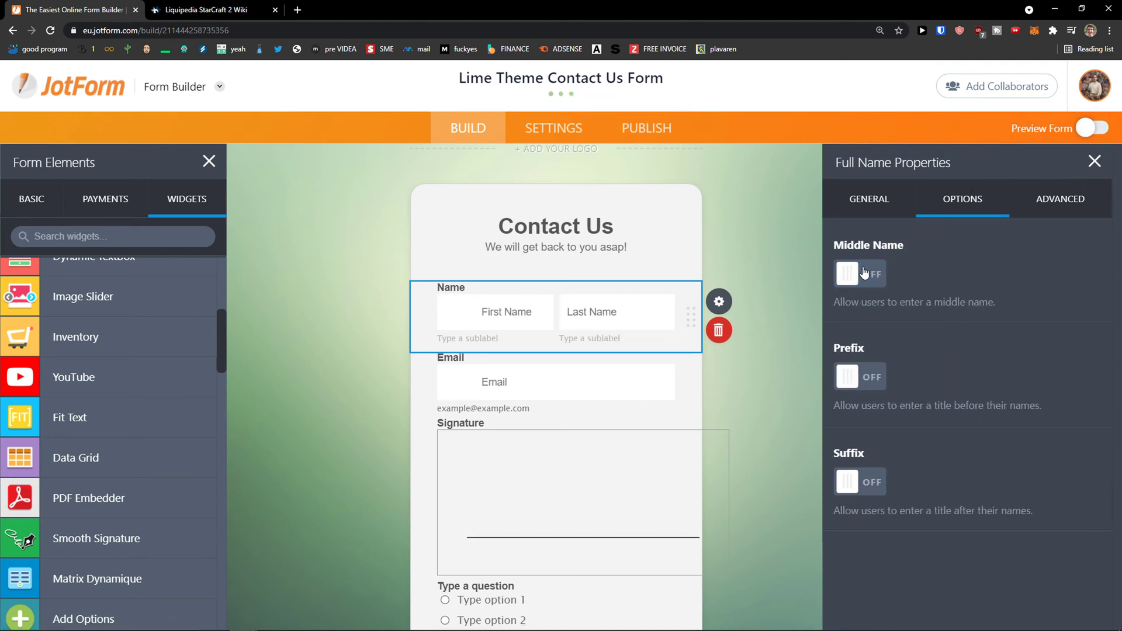
{"action": "left_click", "coordinate": [868, 386]}
{"action": "left_click", "coordinate": [867, 381]}
- In Advanced, edit the First Name placeholder and try, then clear, hover text '12'
{"action": "left_click", "coordinate": [1059, 205]}
{"action": "left_click", "coordinate": [960, 278]}
{"action": "left_click", "coordinate": [913, 285]}
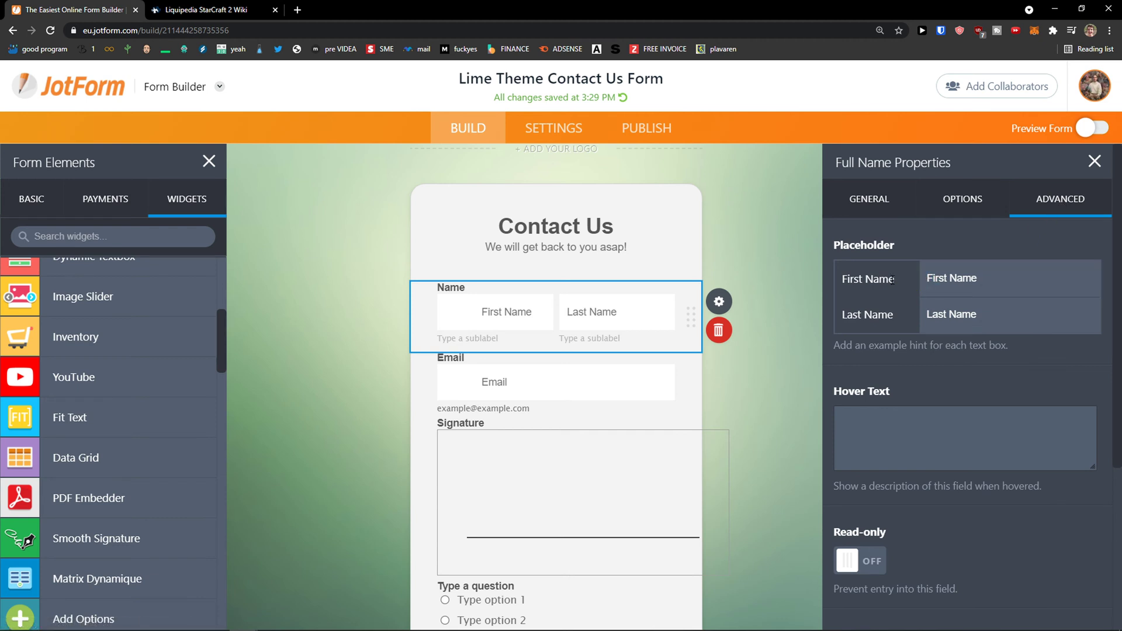
{"action": "left_click", "coordinate": [947, 278]}
{"action": "key", "text": "BackSpace"}
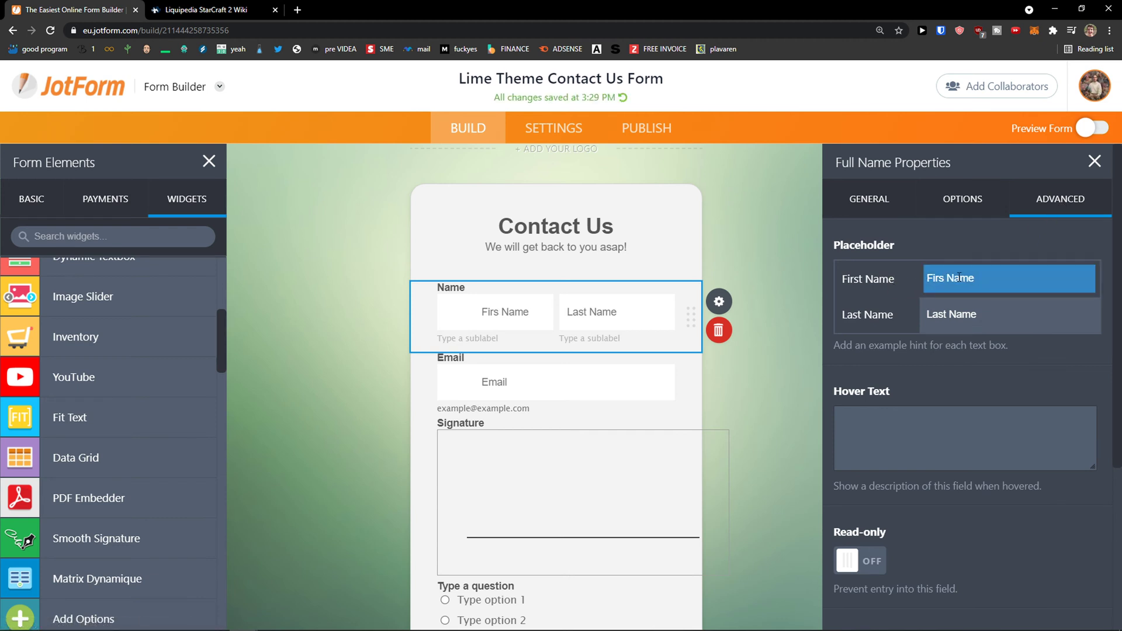
{"action": "type", "text": "t"}
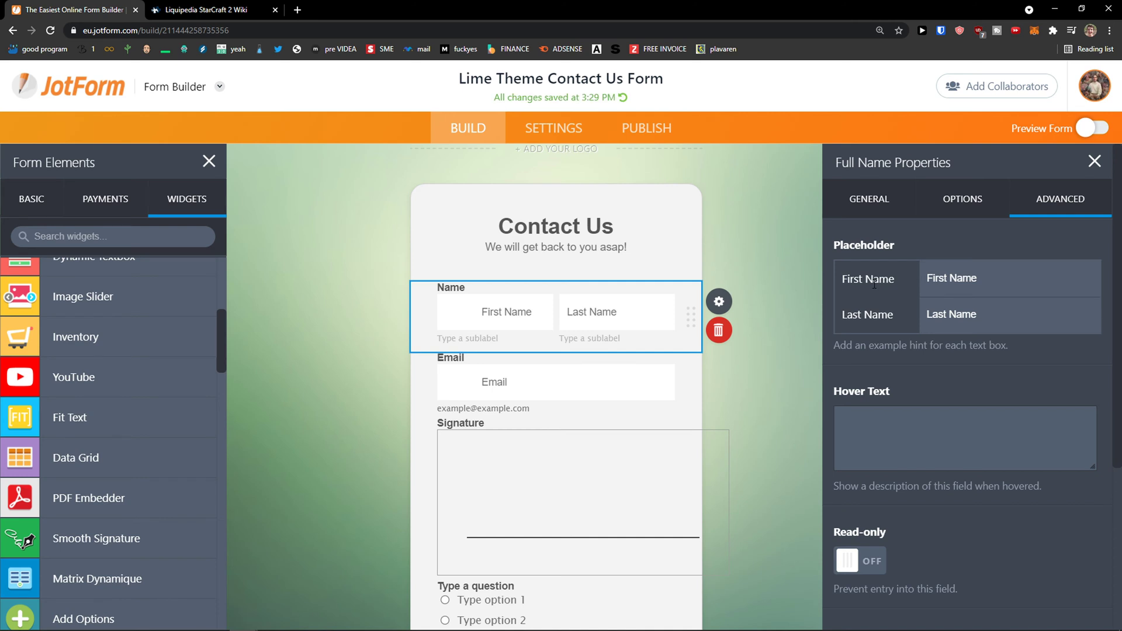
{"action": "left_click", "coordinate": [929, 316]}
{"action": "scroll", "coordinate": [928, 347], "scroll_direction": "down", "scroll_amount": 3}
{"action": "scroll", "coordinate": [928, 348], "scroll_direction": "up", "scroll_amount": 1}
{"action": "left_click", "coordinate": [872, 331]}
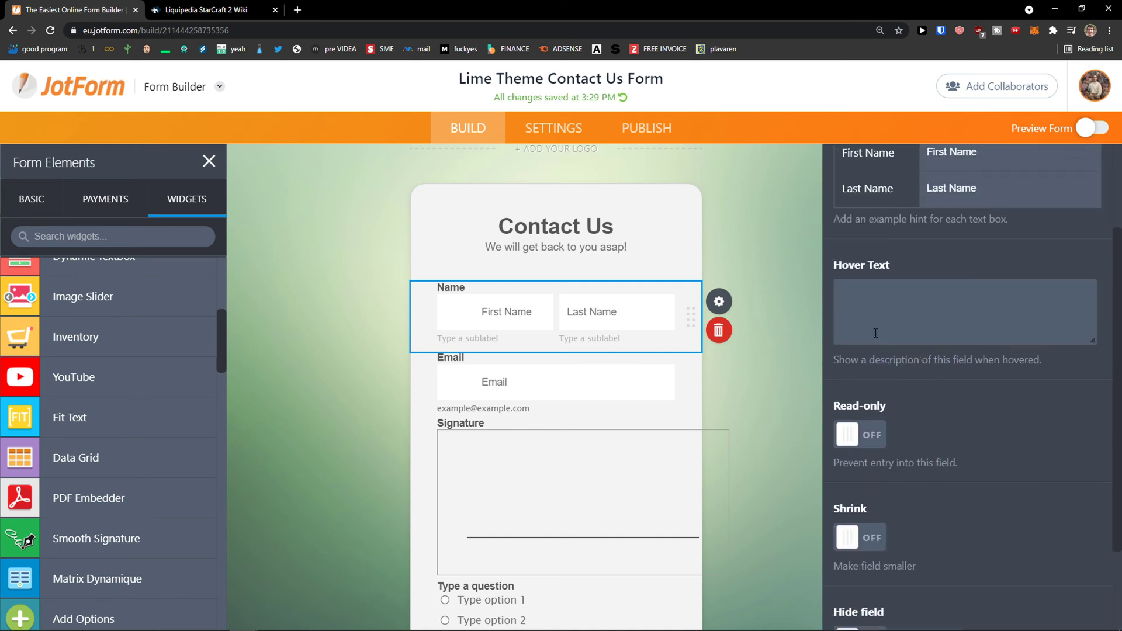
{"action": "type", "text": "1"}
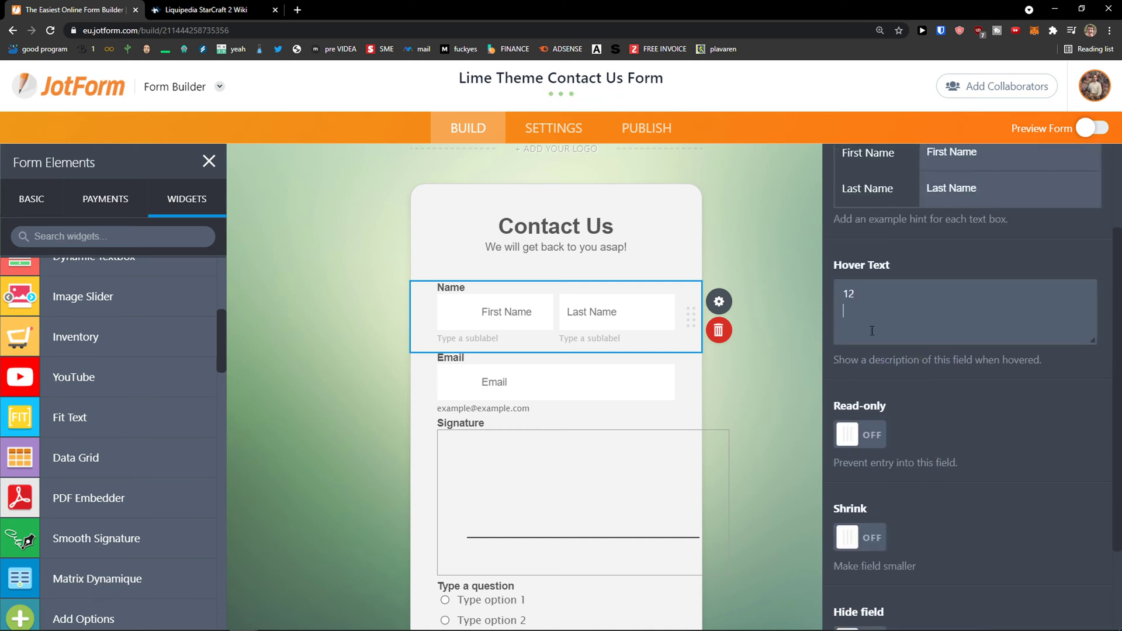
{"action": "type", "text": "2"}
{"action": "key", "text": "ctrl+a"}
{"action": "key", "text": "BackSpace"}
- Toggle Shrink and Hide field on and off, then expand the field's details
{"action": "scroll", "coordinate": [871, 367], "scroll_direction": "down", "scroll_amount": 1}
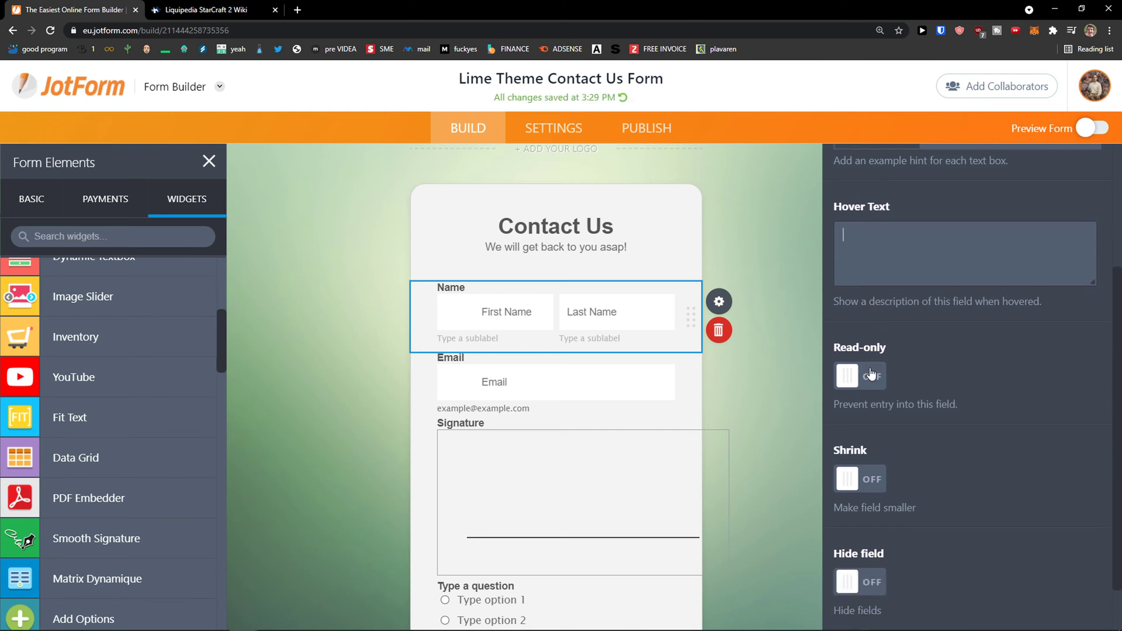
{"action": "scroll", "coordinate": [871, 375], "scroll_direction": "down", "scroll_amount": 1}
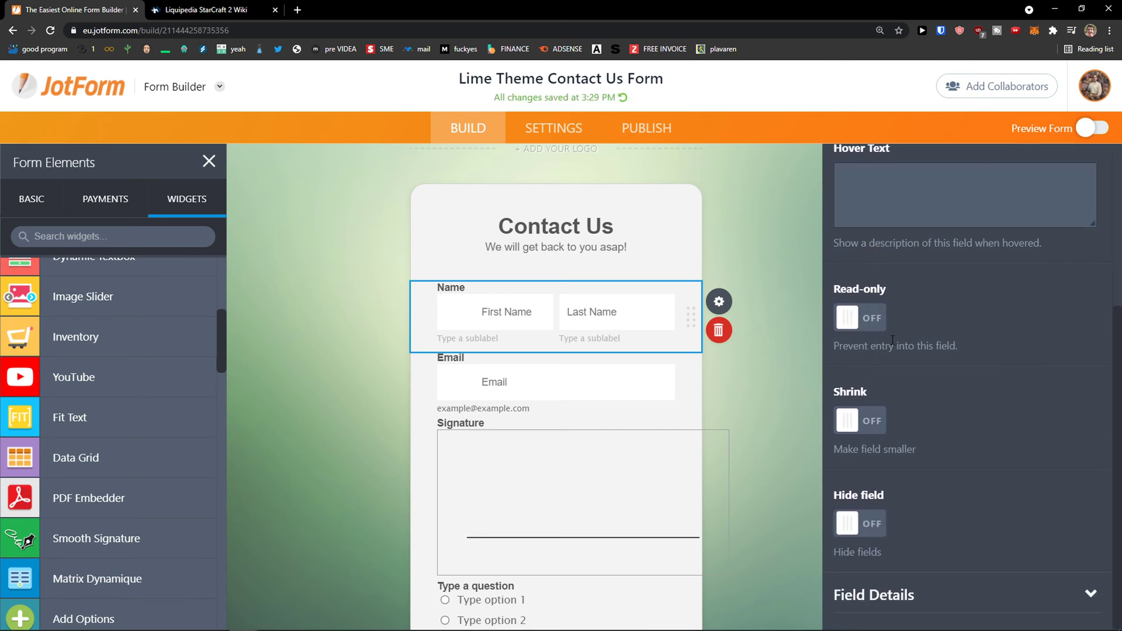
{"action": "left_click", "coordinate": [860, 421]}
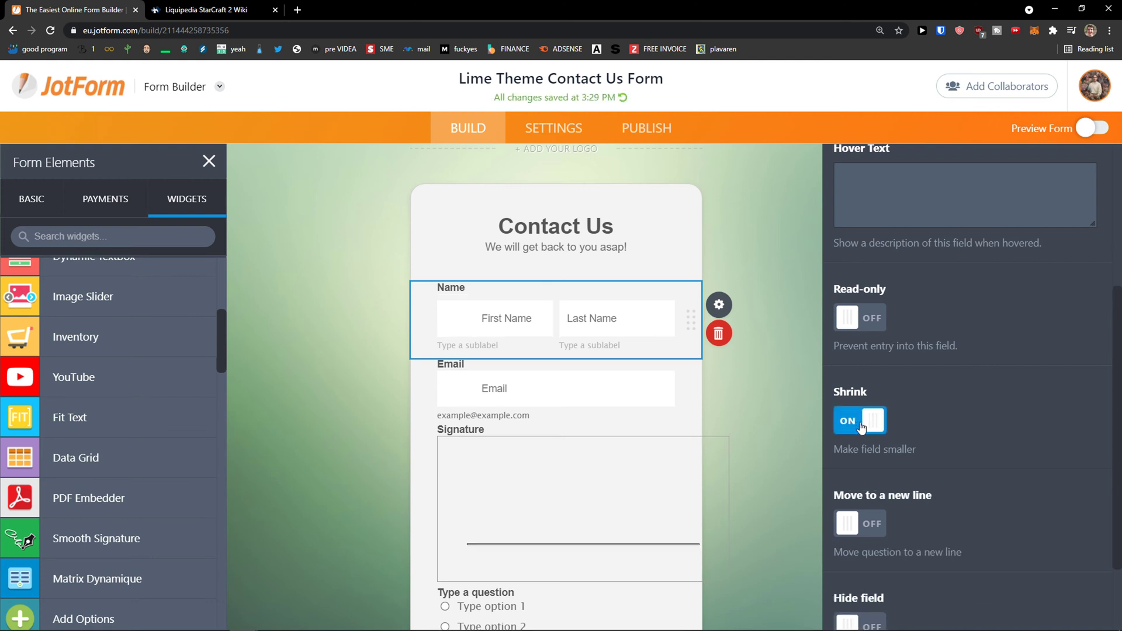
{"action": "left_click", "coordinate": [861, 424]}
{"action": "left_click", "coordinate": [866, 525]}
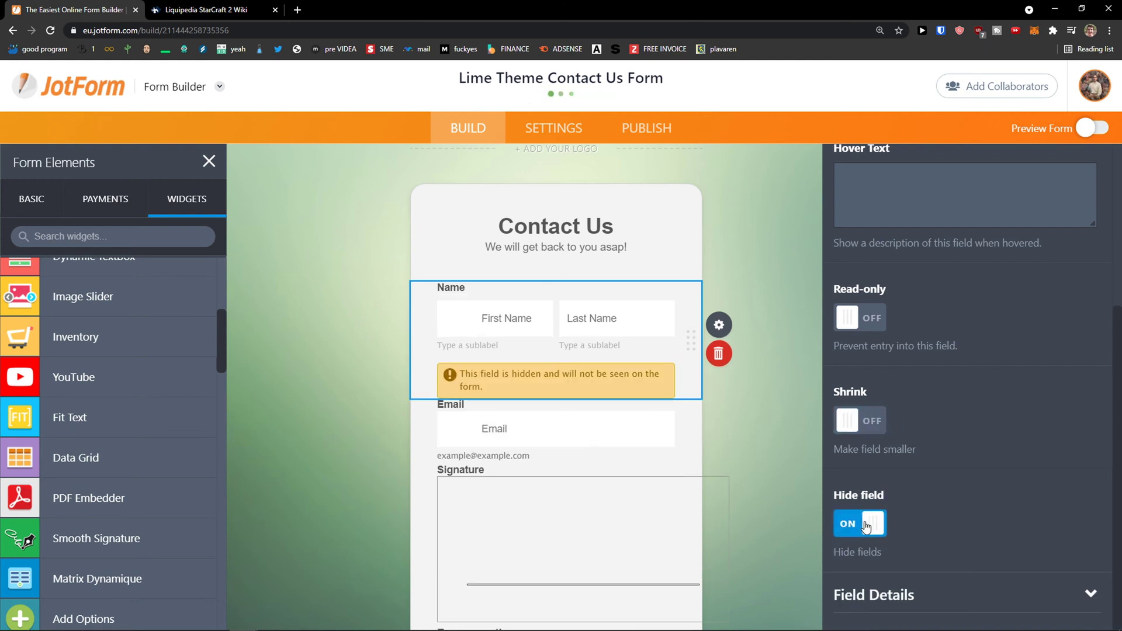
{"action": "left_click", "coordinate": [866, 525]}
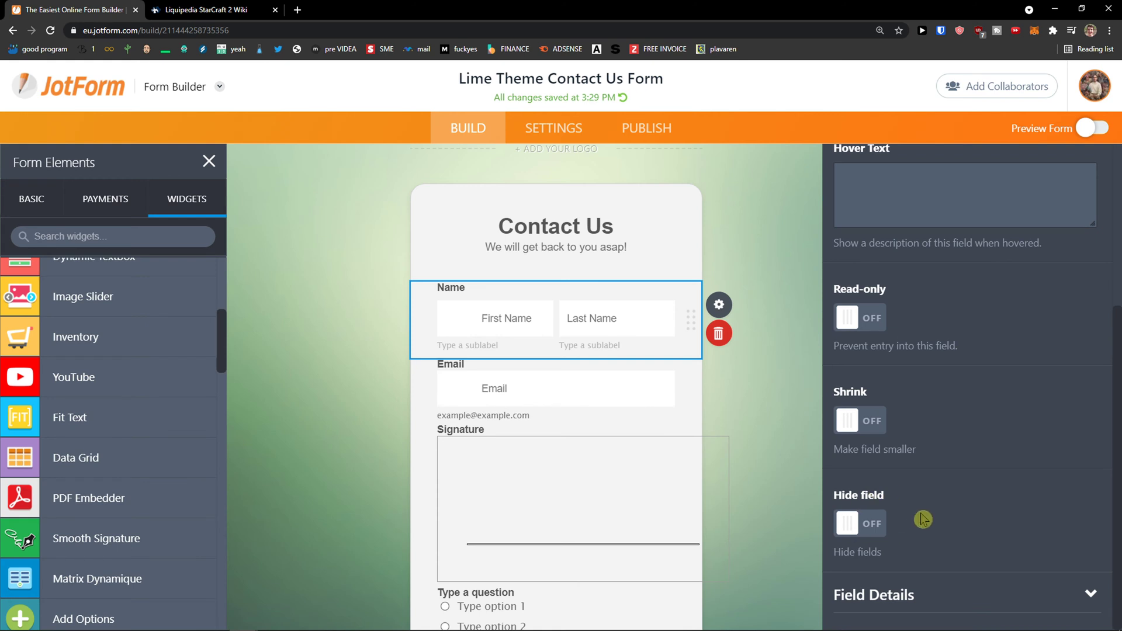
{"action": "scroll", "coordinate": [909, 521], "scroll_direction": "up", "scroll_amount": 2}
{"action": "scroll", "coordinate": [910, 521], "scroll_direction": "down", "scroll_amount": 2}
{"action": "left_click", "coordinate": [1089, 595]}
{"action": "scroll", "coordinate": [1087, 562], "scroll_direction": "down", "scroll_amount": 4}
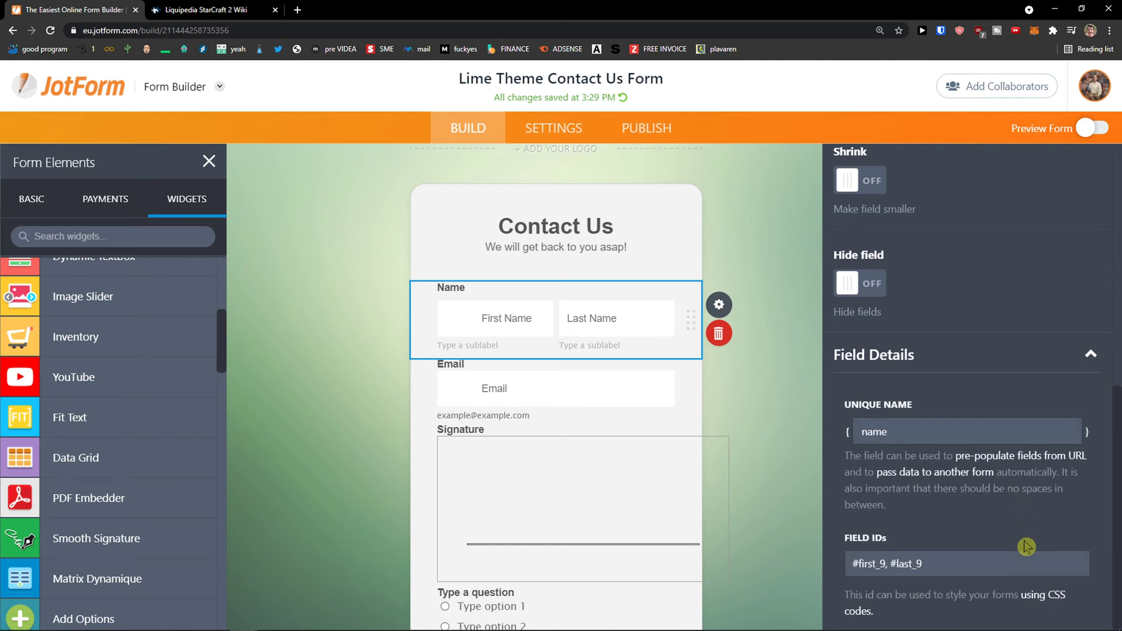
{"action": "scroll", "coordinate": [1012, 538], "scroll_direction": "up", "scroll_amount": 6}
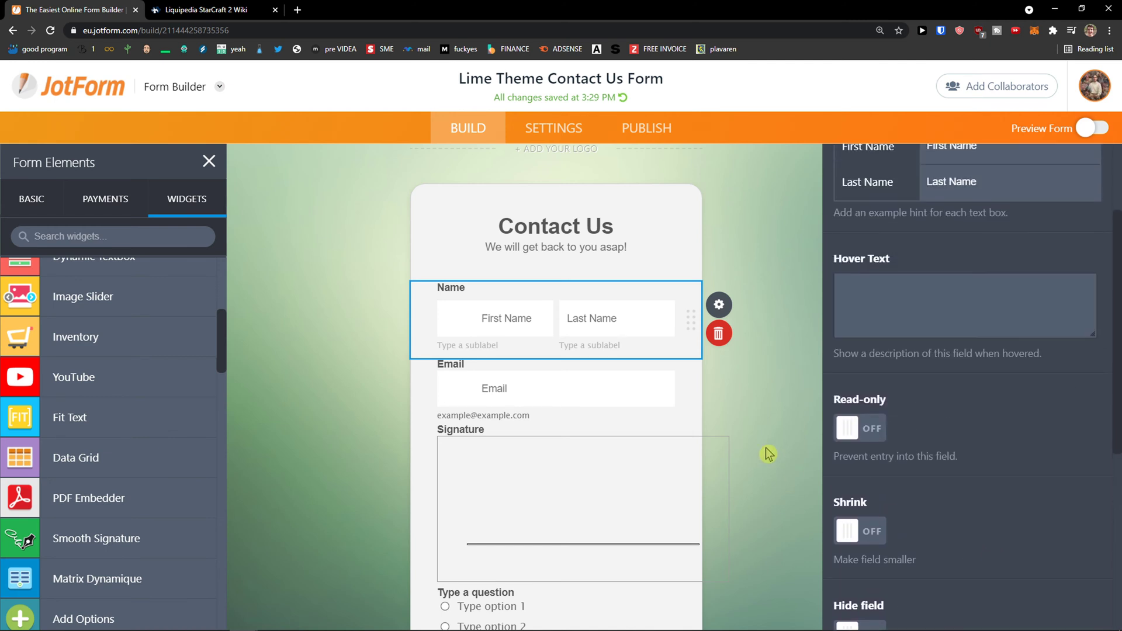
- Try left and right label alignment on the Email field, then restore it to Top
{"action": "left_click", "coordinate": [640, 388]}
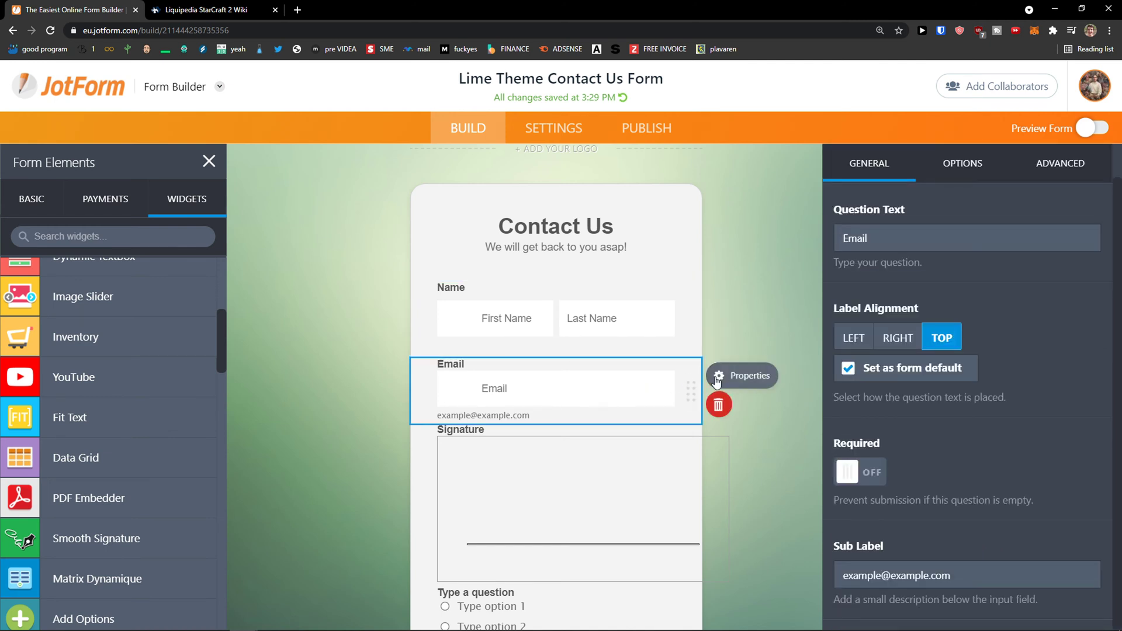
{"action": "left_click", "coordinate": [843, 342]}
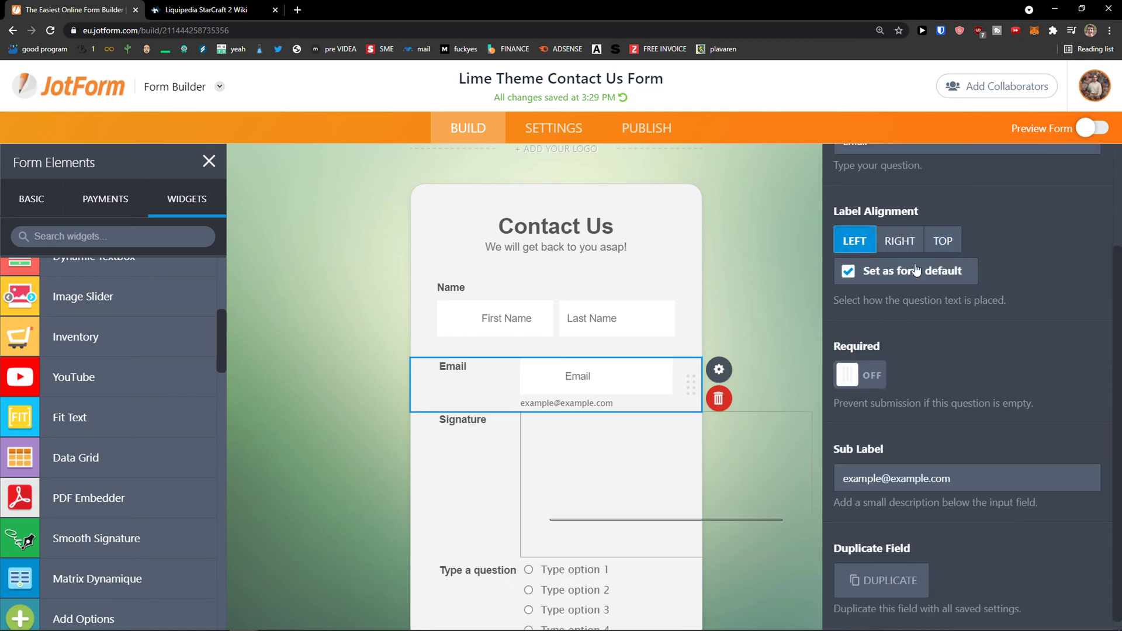
{"action": "left_click", "coordinate": [909, 245]}
{"action": "left_click", "coordinate": [937, 244]}
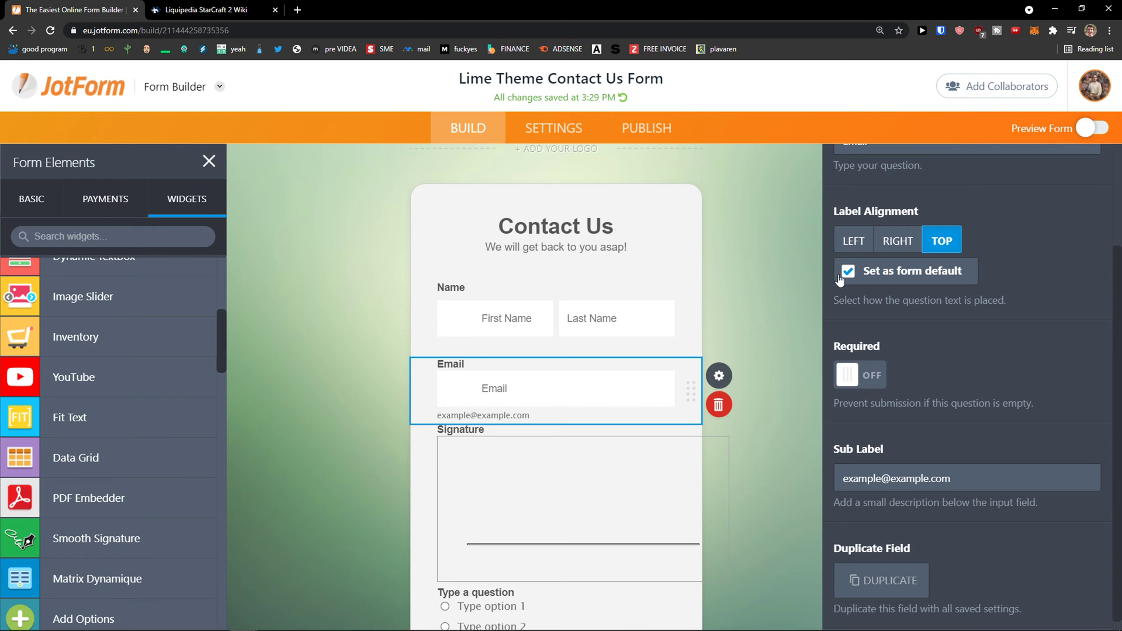
{"action": "scroll", "coordinate": [621, 368], "scroll_direction": "down", "scroll_amount": 4}
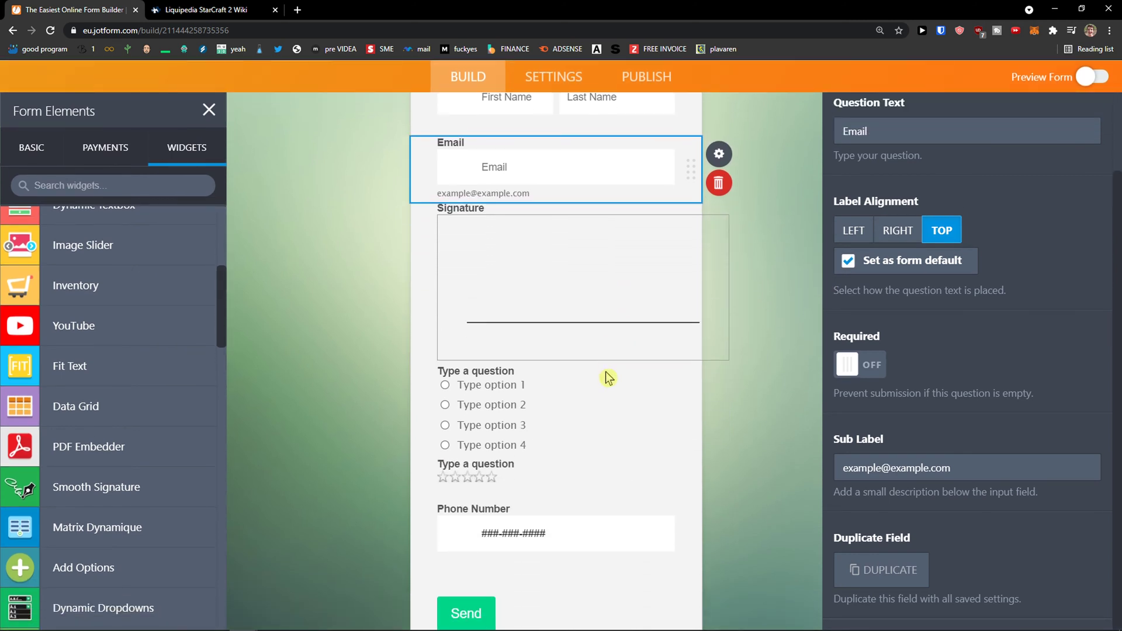
{"action": "scroll", "coordinate": [608, 378], "scroll_direction": "up", "scroll_amount": 1}
- Try right and left label alignment on the single-choice question, then restore Top
{"action": "left_click", "coordinate": [585, 449]}
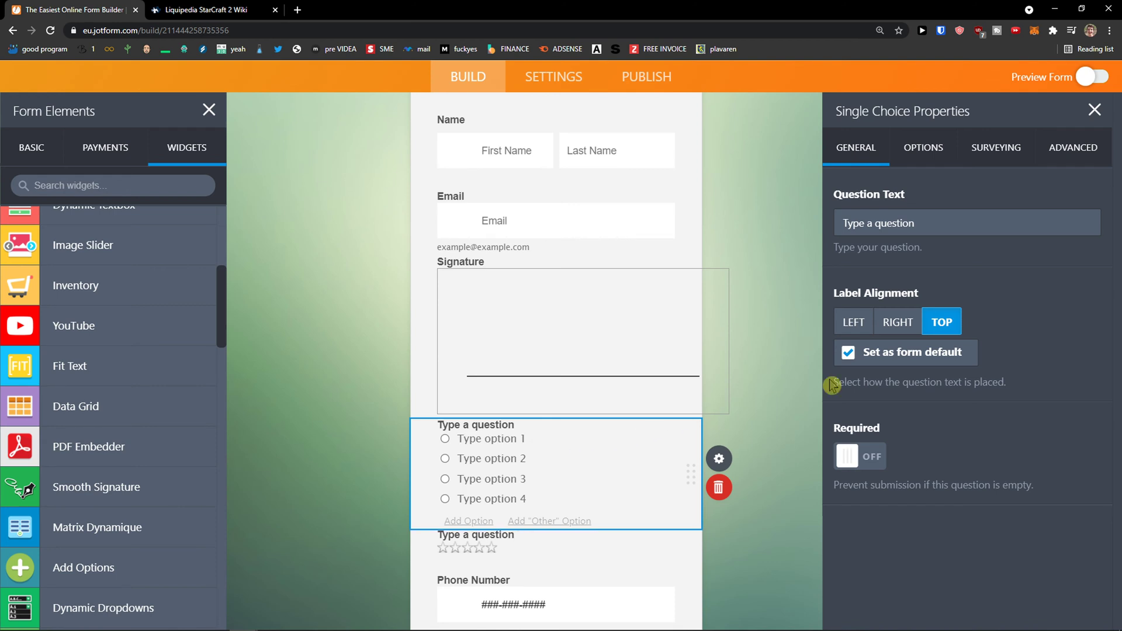
{"action": "left_click", "coordinate": [898, 326]}
{"action": "left_click", "coordinate": [846, 325]}
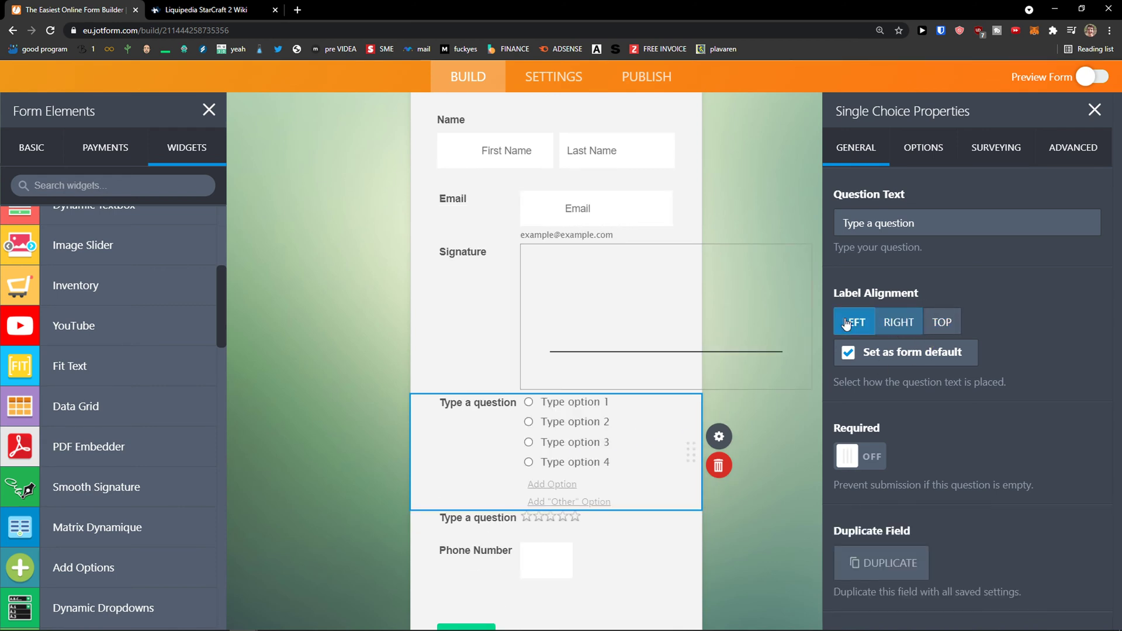
{"action": "left_click", "coordinate": [929, 328]}
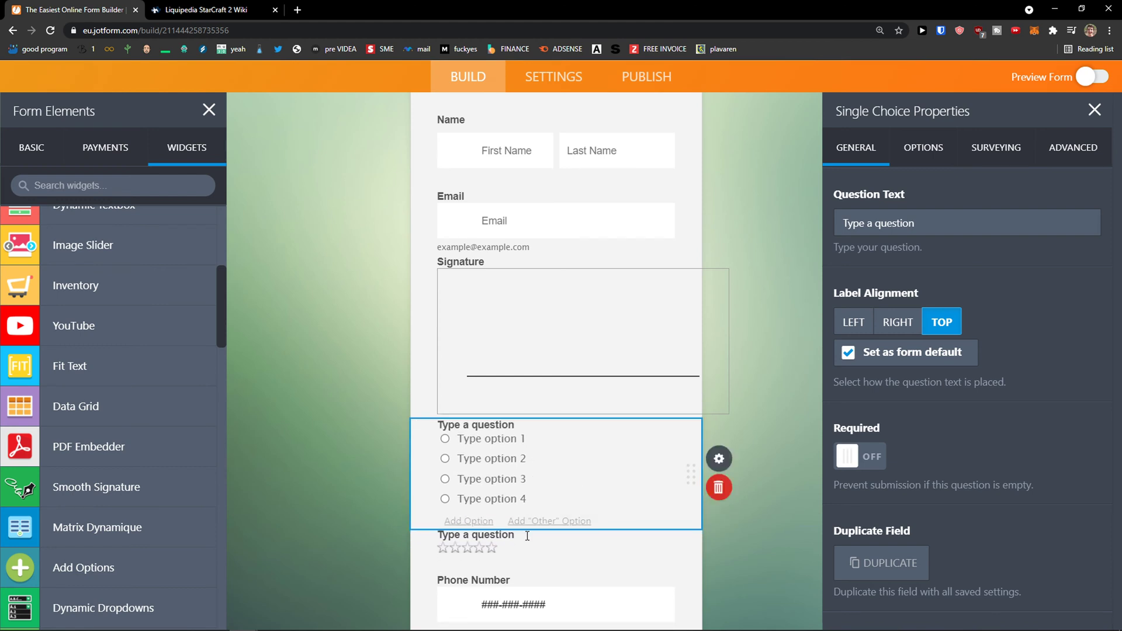
- Rename the first two choice options to 'Option N.1' and 'Optin N.2'
{"action": "left_click", "coordinate": [466, 440]}
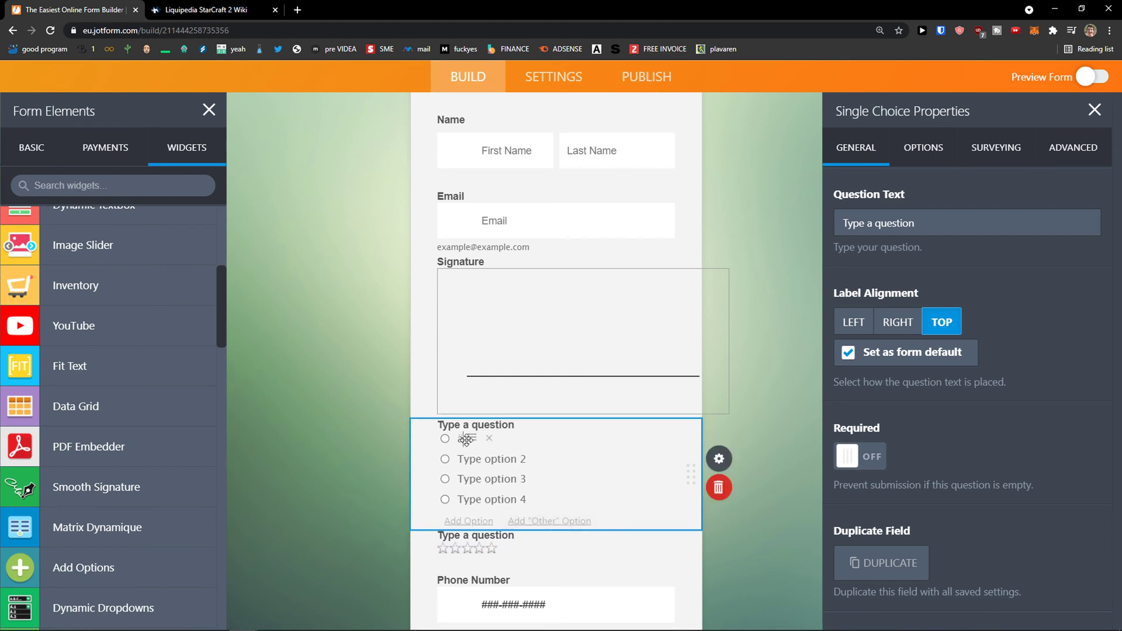
{"action": "key", "text": "BackSpace"}
{"action": "type", "text": "Option N.1"}
{"action": "left_click", "coordinate": [480, 151]}
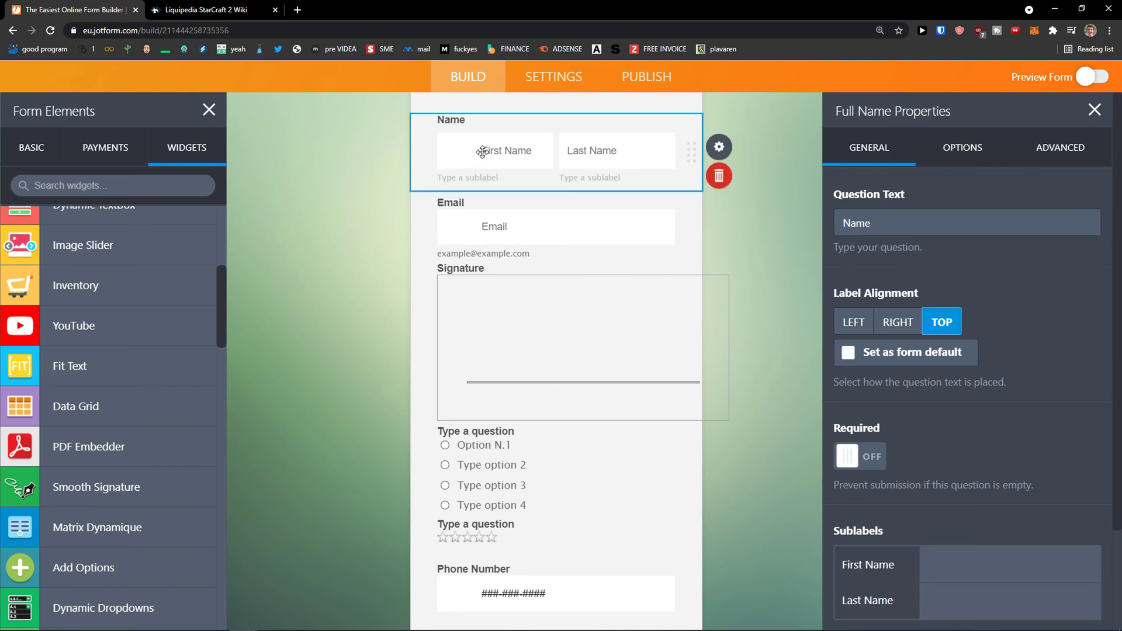
{"action": "left_click", "coordinate": [494, 460]}
{"action": "left_click", "coordinate": [523, 459]}
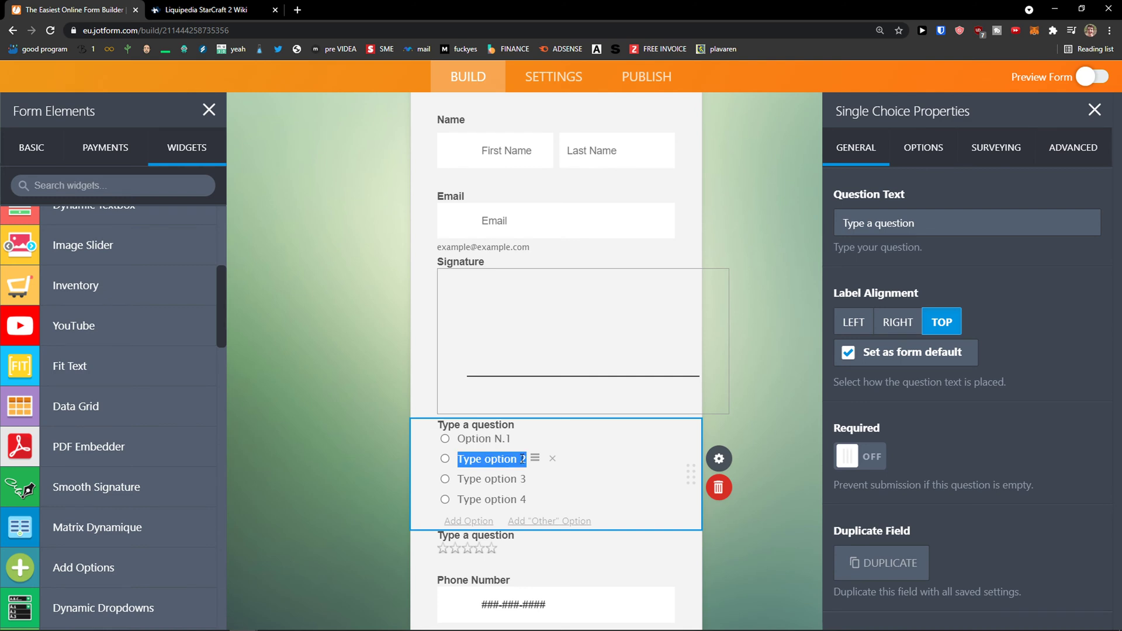
{"action": "type", "text": "Optin N."}
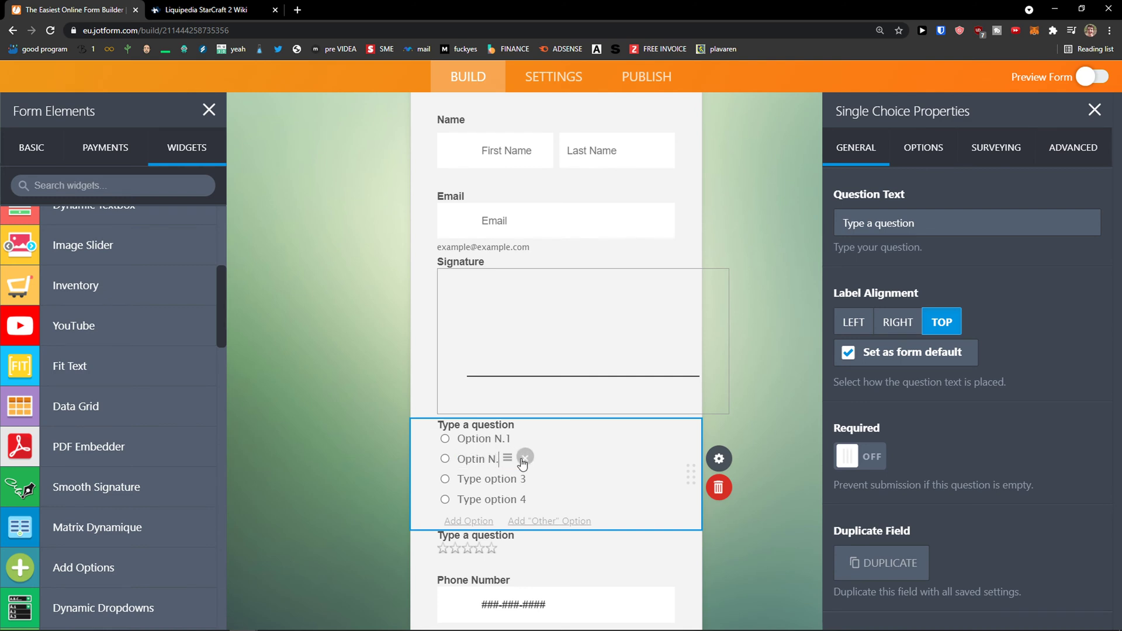
{"action": "type", "text": "2"}
{"action": "left_click", "coordinate": [596, 493]}
{"action": "scroll", "coordinate": [594, 515], "scroll_direction": "down", "scroll_amount": 1}
{"action": "left_click", "coordinate": [589, 498]}
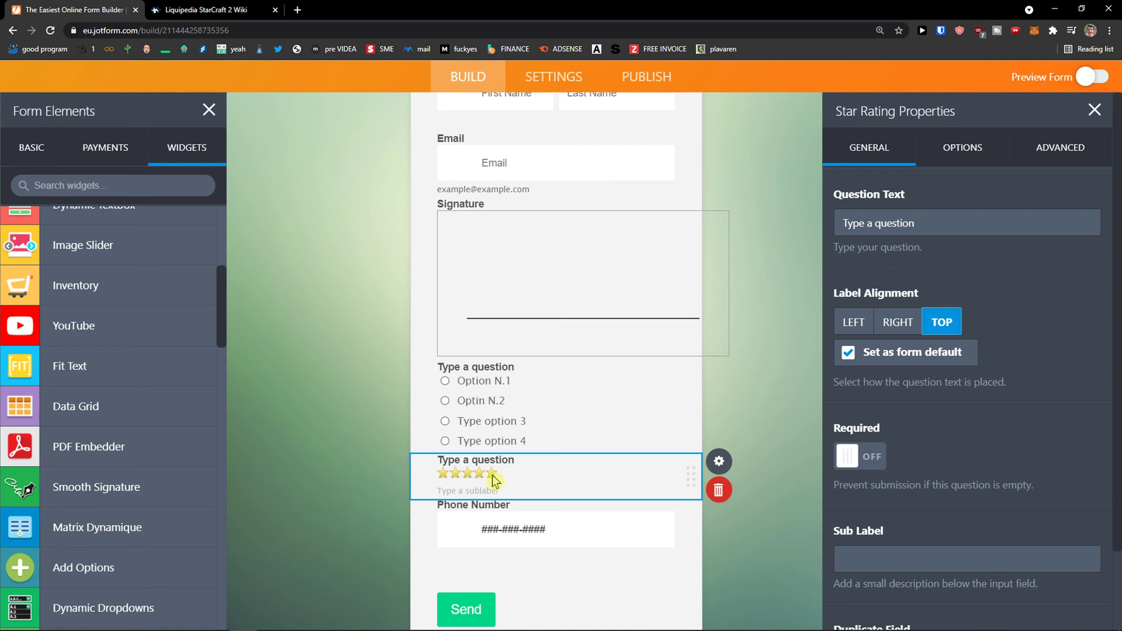
- Retitle the star rating 'This is a question?' and single-choice 'Is this a Question?', then delete Signature
{"action": "left_click", "coordinate": [473, 474]}
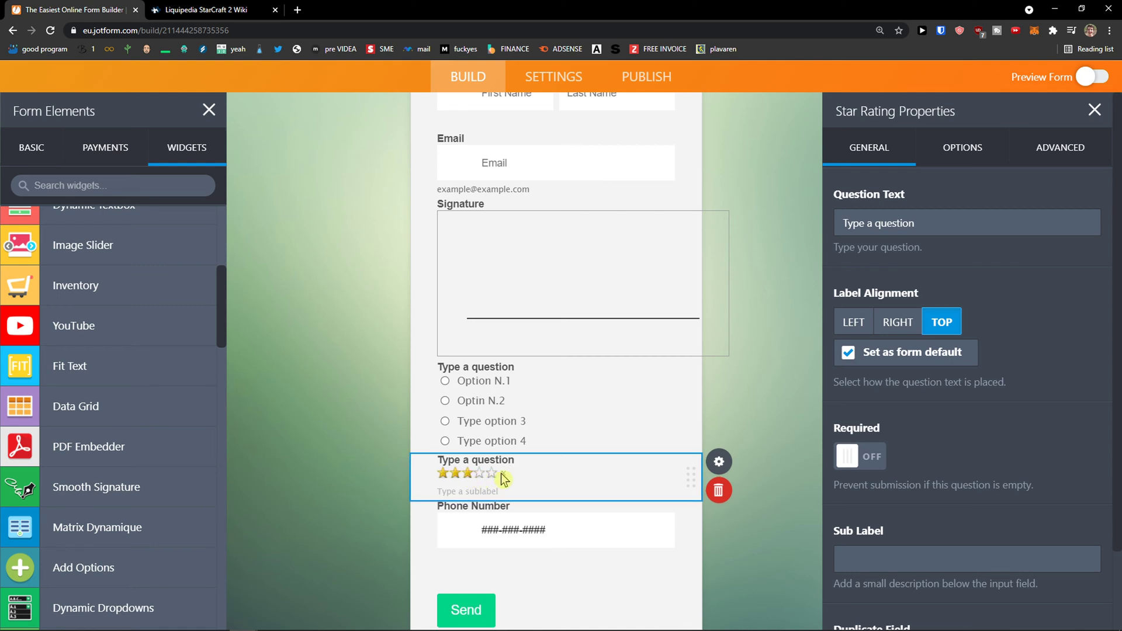
{"action": "left_click", "coordinate": [490, 460]}
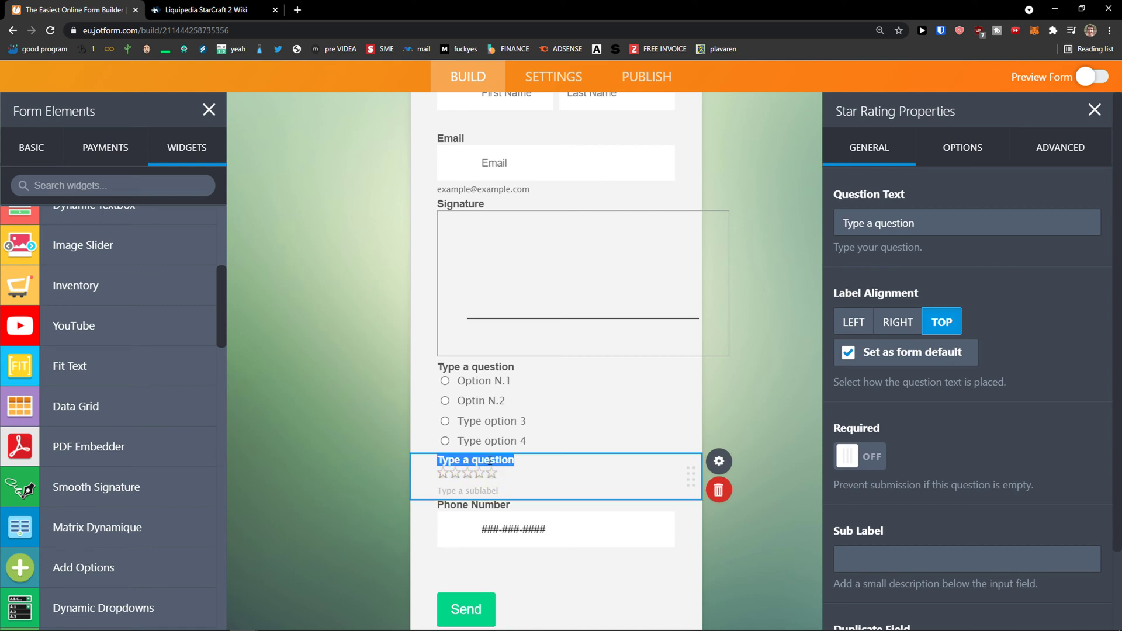
{"action": "type", "text": "This is"}
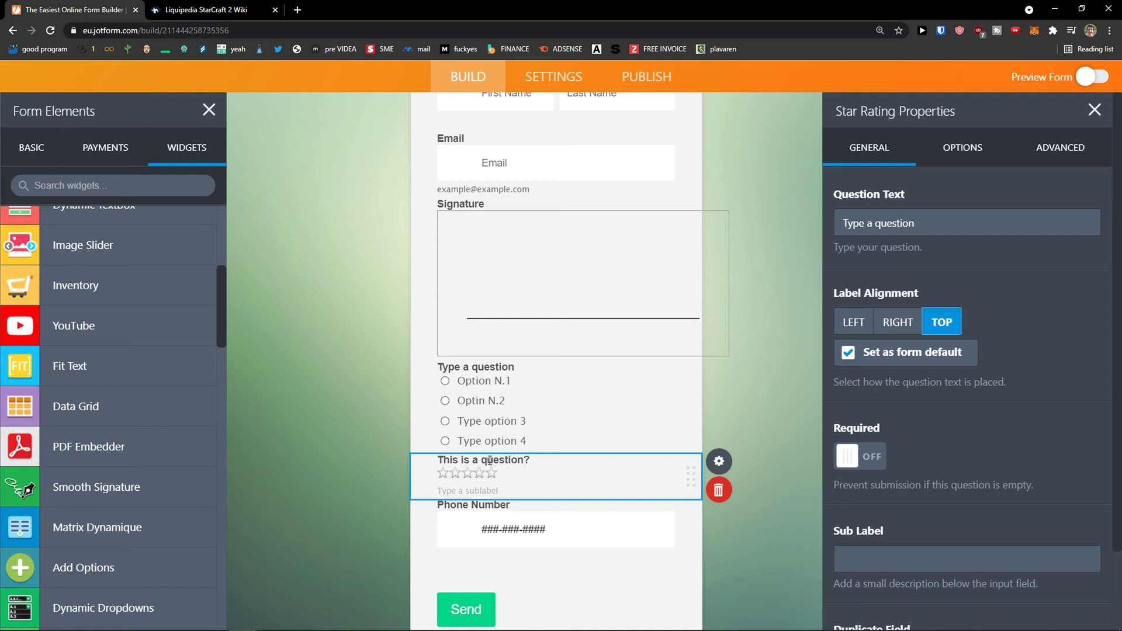
{"action": "left_click", "coordinate": [507, 367]}
{"action": "double_click", "coordinate": [507, 366]}
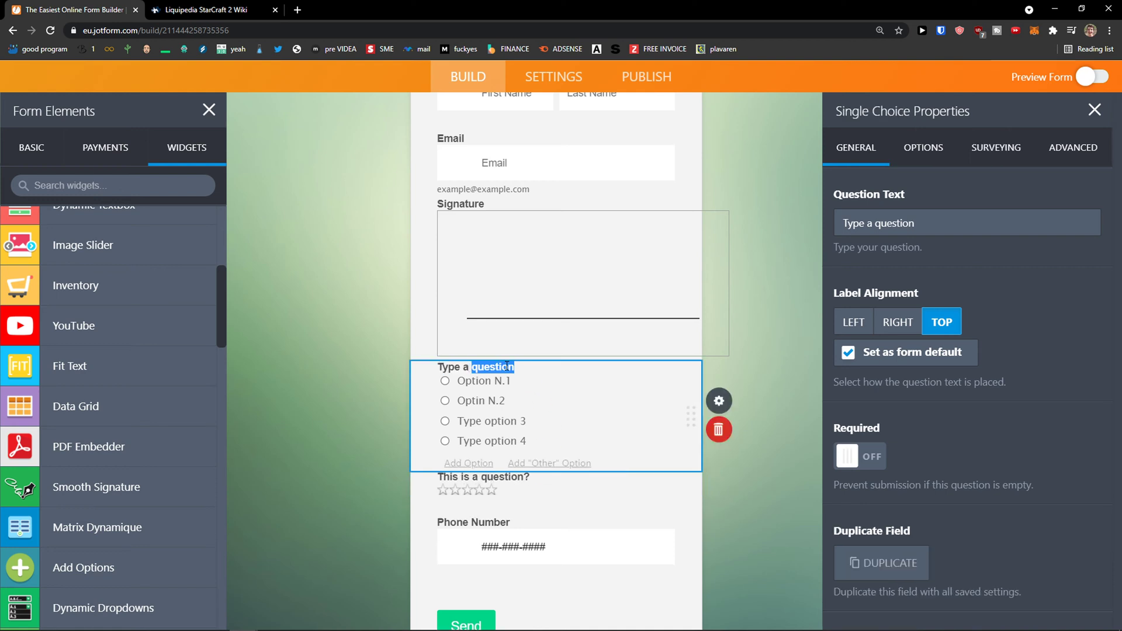
{"action": "key", "text": "BackSpace"}
{"action": "key", "text": "BackSpace"}
{"action": "key", "text": "BackSpace"}
{"action": "key", "text": "BackSpace"}
{"action": "key", "text": "BackSpace"}
{"action": "key", "text": "BackSpace"}
{"action": "key", "text": "BackSpace"}
{"action": "key", "text": "BackSpace"}
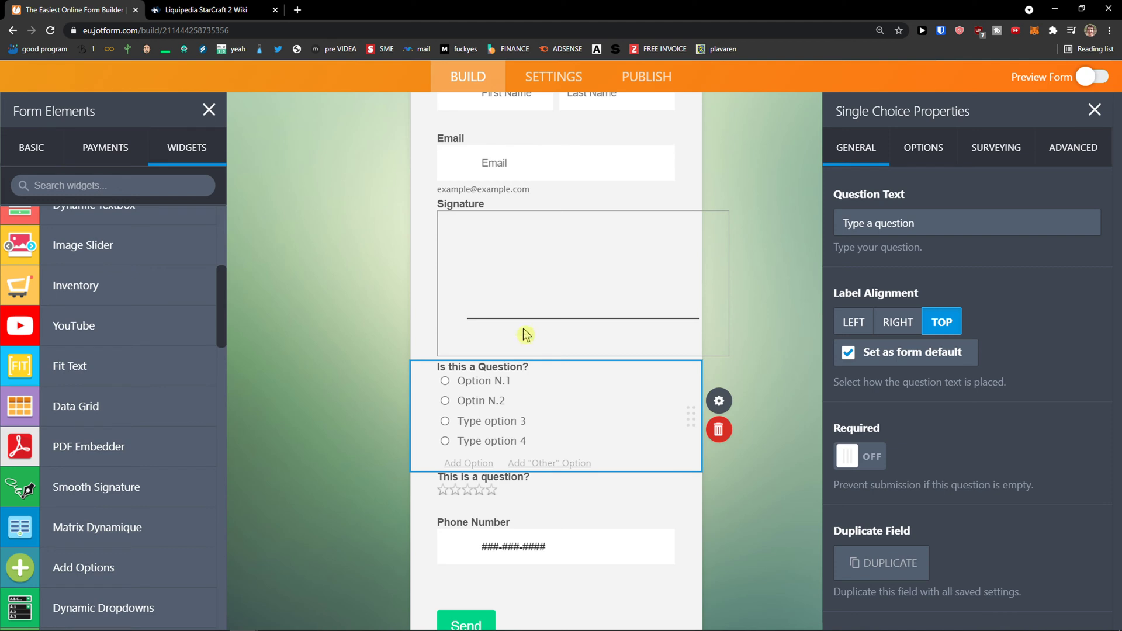
{"action": "left_click", "coordinate": [529, 305]}
{"action": "left_click", "coordinate": [728, 299]}
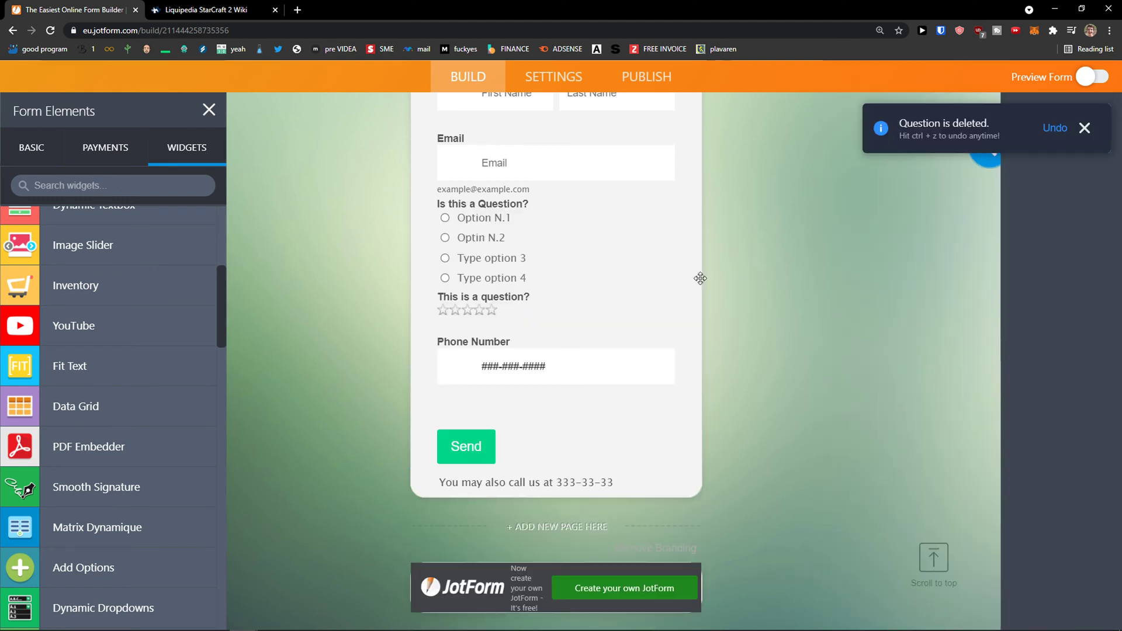
- Upload baby-yoda.png as the form logo and centre it above the Contact Us heading
{"action": "scroll", "coordinate": [1117, 198], "scroll_direction": "up", "scroll_amount": 3}
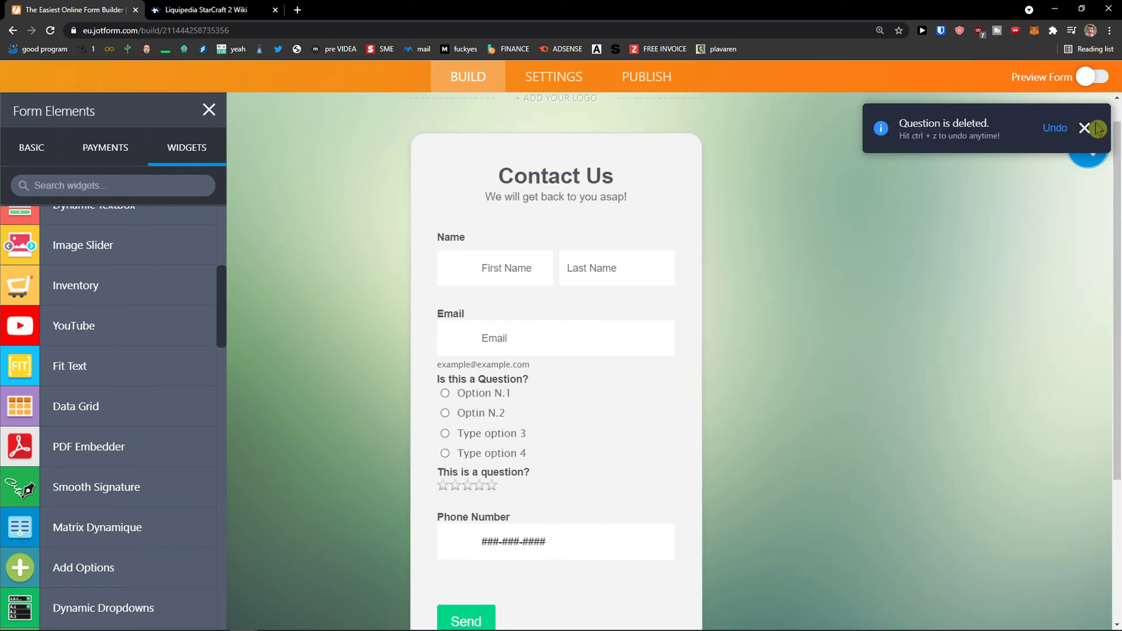
{"action": "scroll", "coordinate": [725, 217], "scroll_direction": "up", "scroll_amount": 1}
{"action": "scroll", "coordinate": [735, 232], "scroll_direction": "up", "scroll_amount": 1}
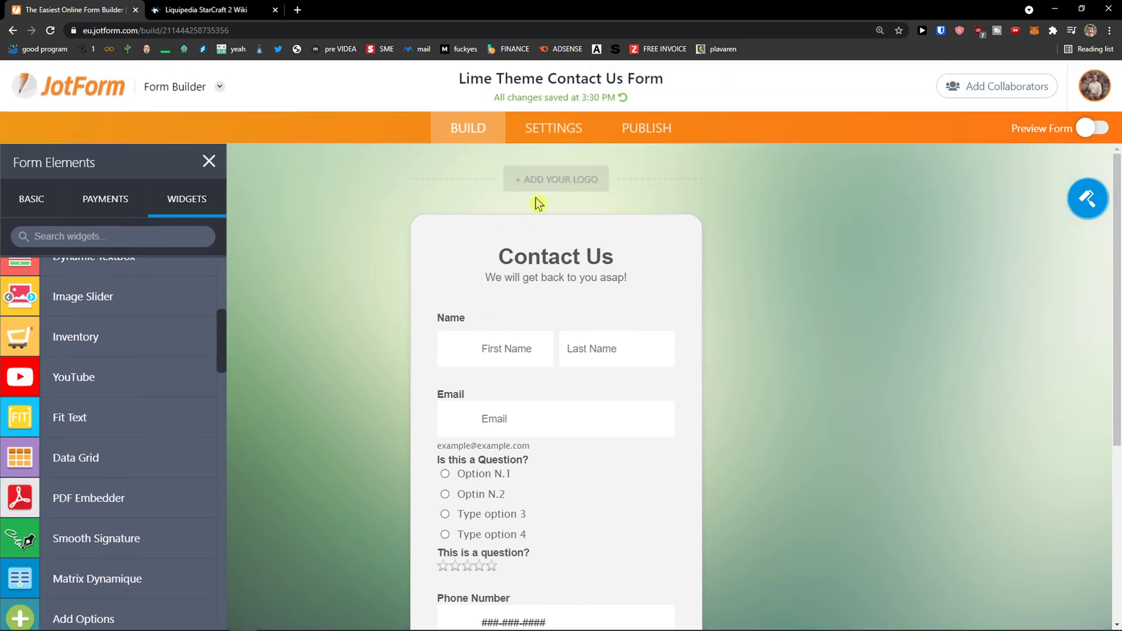
{"action": "left_click", "coordinate": [536, 189]}
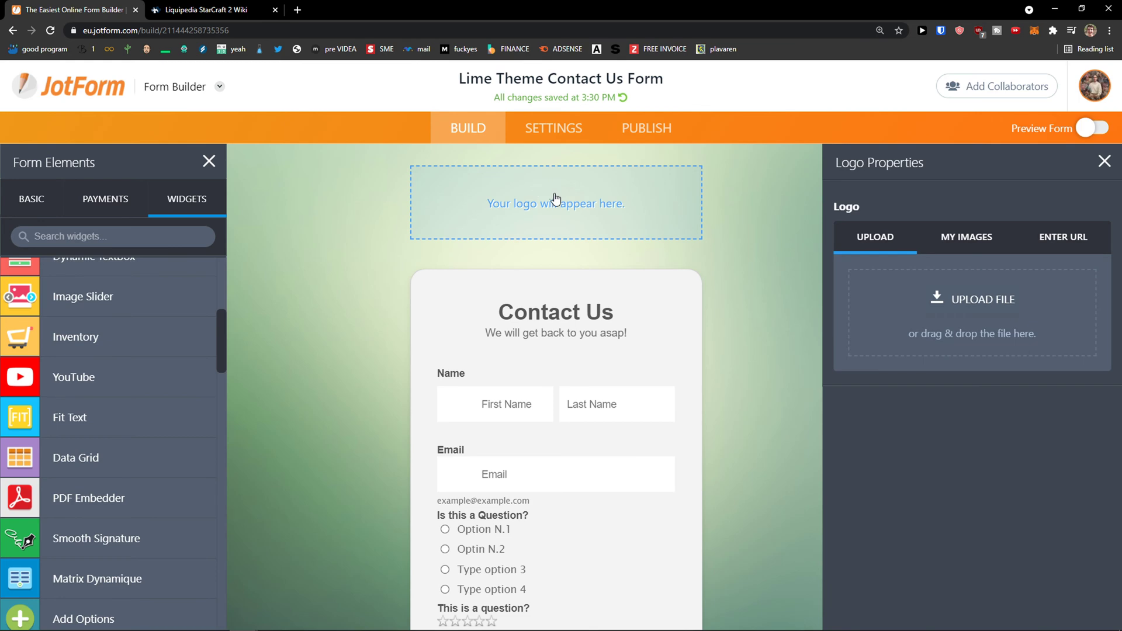
{"action": "left_click", "coordinate": [954, 298]}
{"action": "scroll", "coordinate": [395, 193], "scroll_direction": "down", "scroll_amount": 10}
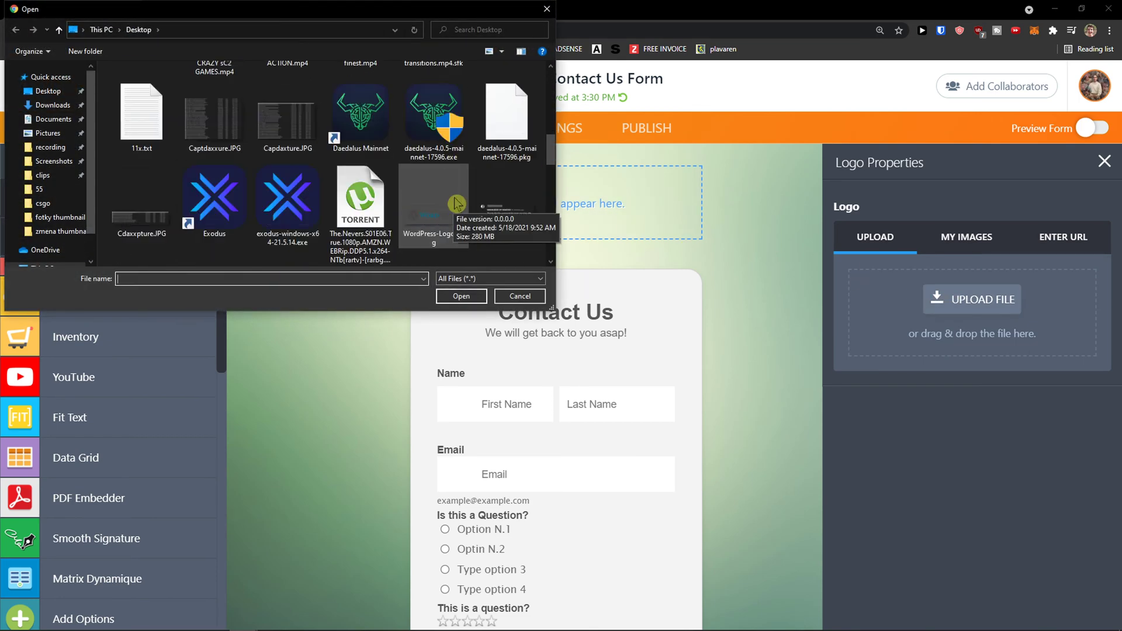
{"action": "scroll", "coordinate": [460, 198], "scroll_direction": "down", "scroll_amount": 1}
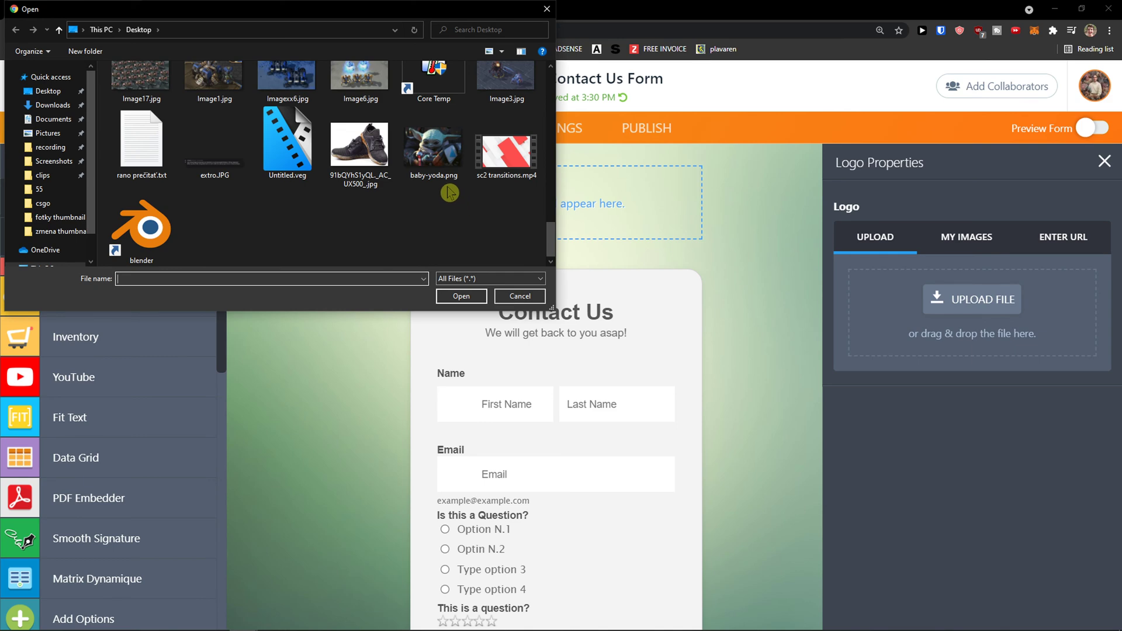
{"action": "double_click", "coordinate": [439, 173]}
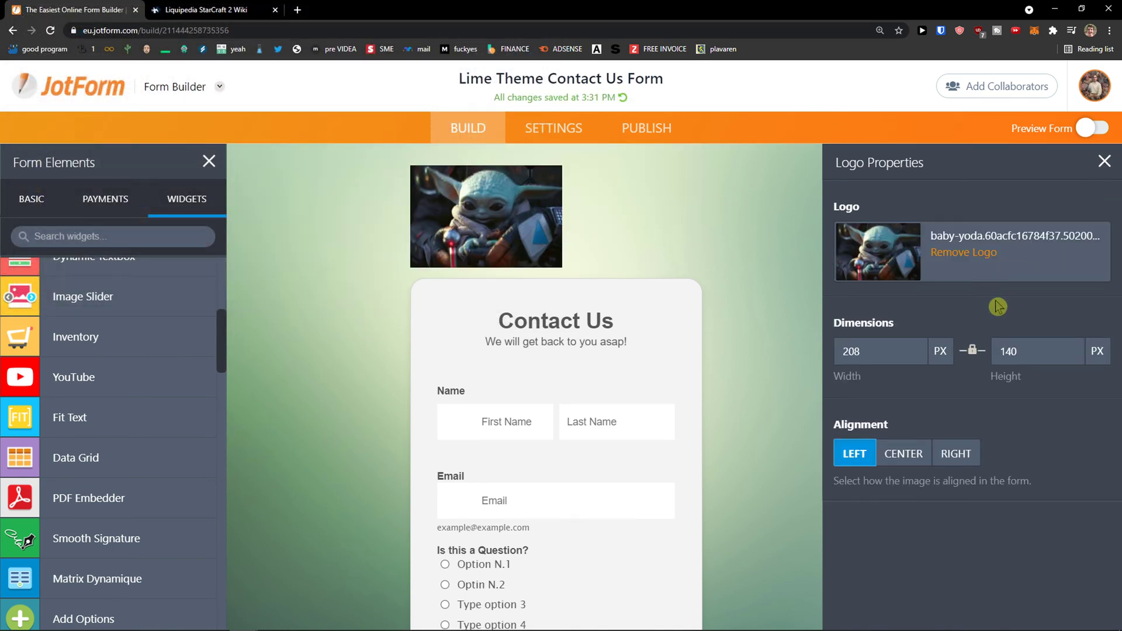
{"action": "left_click", "coordinate": [915, 456]}
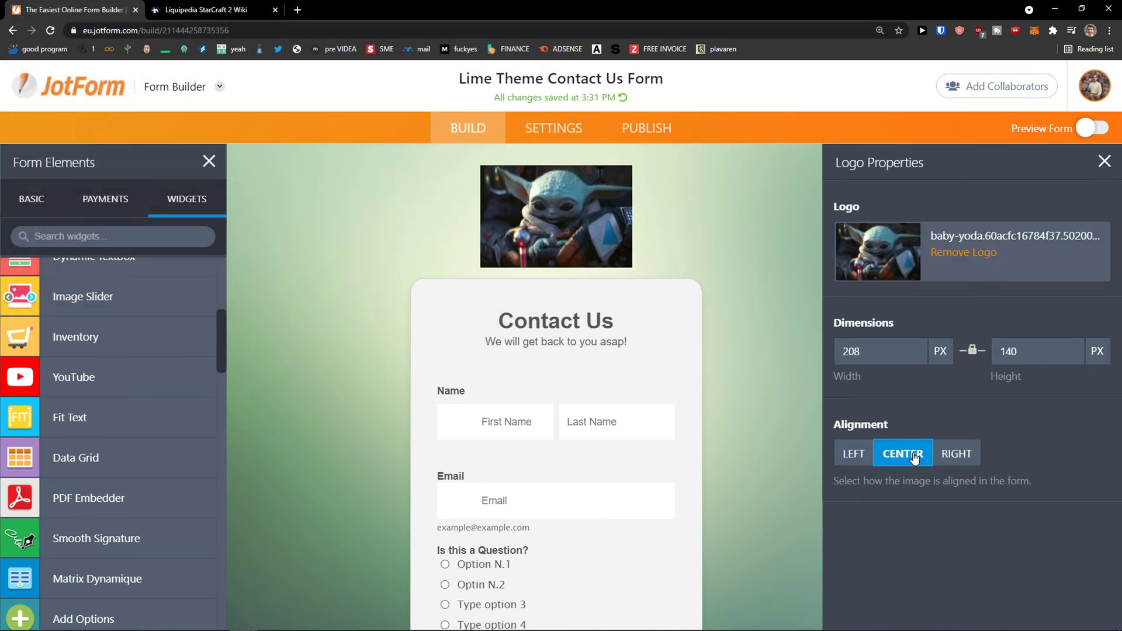
{"action": "left_click", "coordinate": [1104, 162]}
{"action": "scroll", "coordinate": [752, 333], "scroll_direction": "down", "scroll_amount": 6}
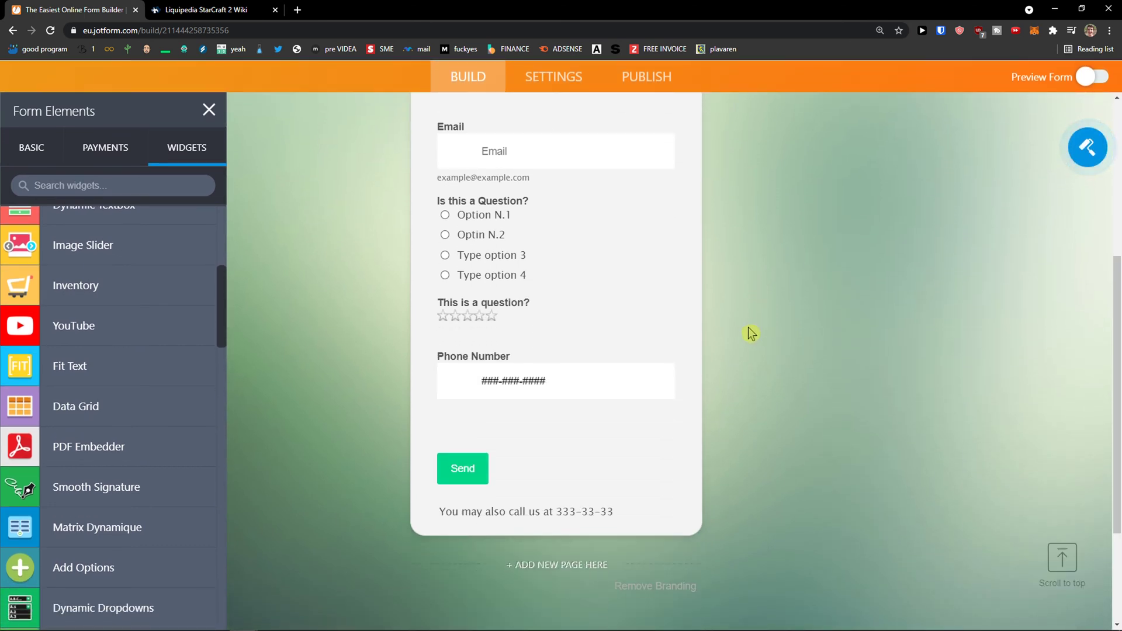
- Try left and centre alignment on the Send button, keep Auto, and close its properties
{"action": "left_click", "coordinate": [521, 416]}
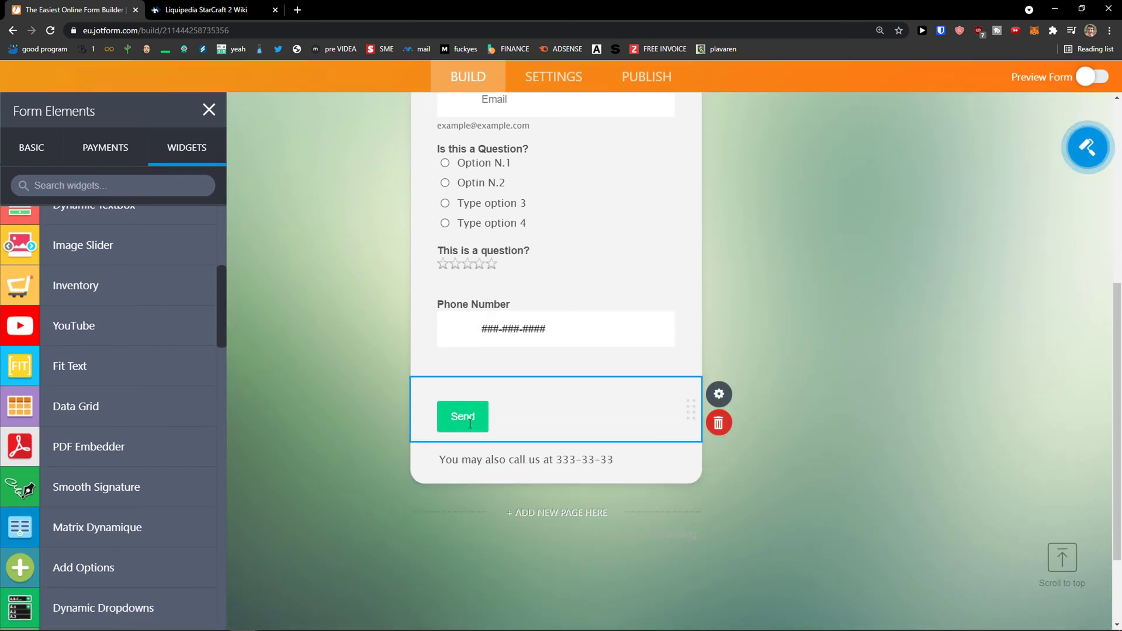
{"action": "left_click", "coordinate": [712, 401]}
{"action": "left_click", "coordinate": [912, 329]}
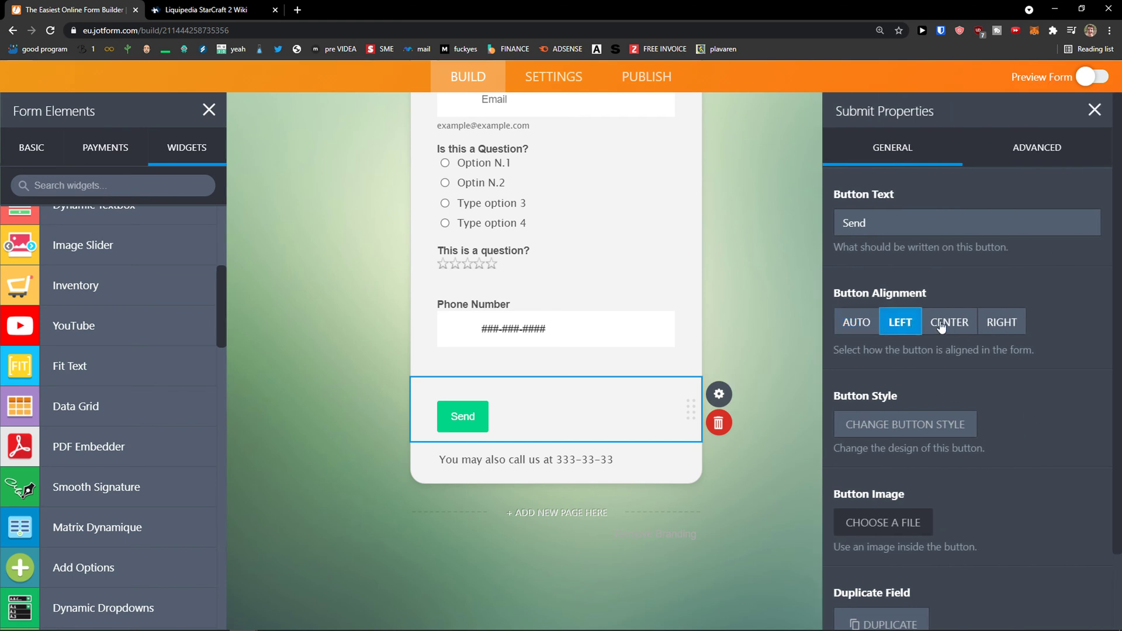
{"action": "left_click", "coordinate": [942, 327]}
{"action": "left_click", "coordinate": [868, 323]}
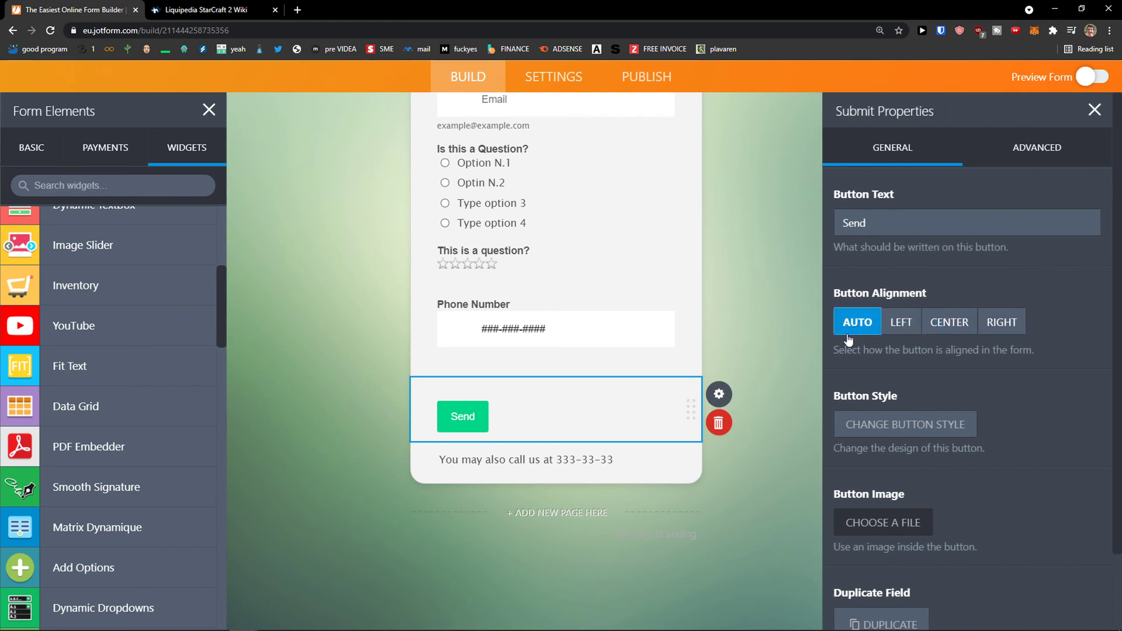
{"action": "scroll", "coordinate": [880, 379], "scroll_direction": "down", "scroll_amount": 1}
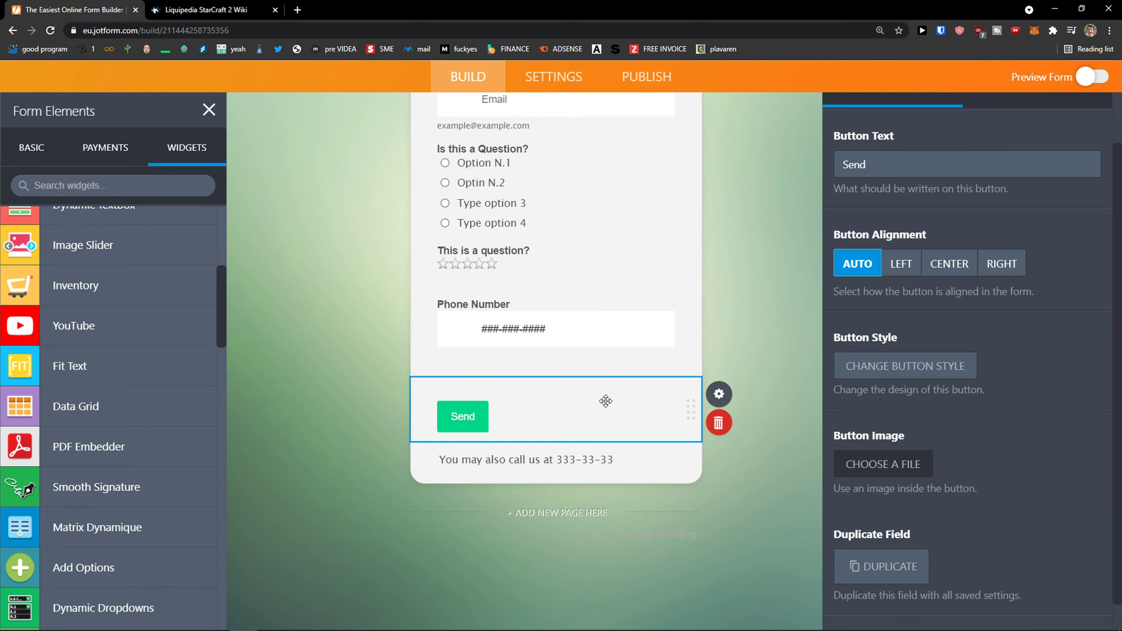
{"action": "scroll", "coordinate": [605, 401], "scroll_direction": "down", "scroll_amount": 2}
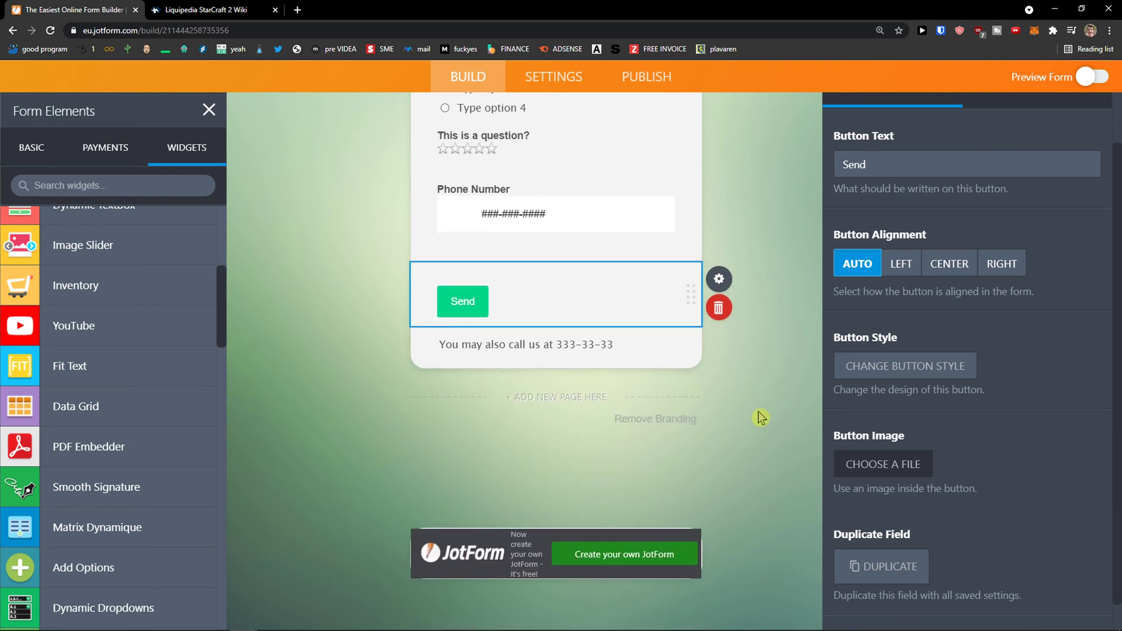
{"action": "scroll", "coordinate": [760, 417], "scroll_direction": "up", "scroll_amount": 2}
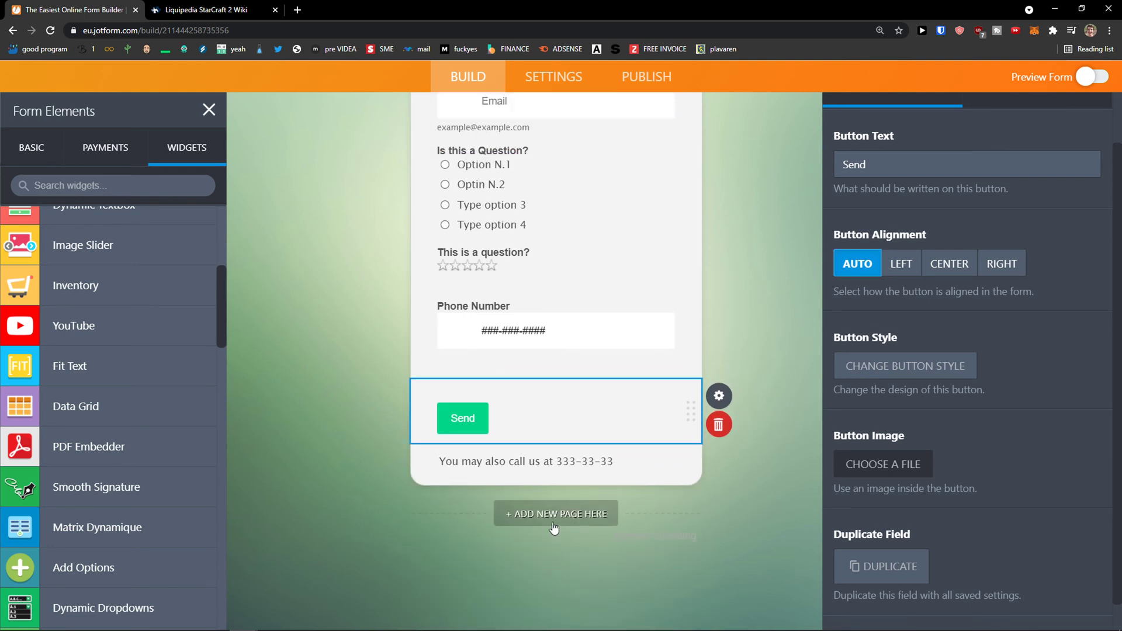
{"action": "scroll", "coordinate": [554, 528], "scroll_direction": "up", "scroll_amount": 6}
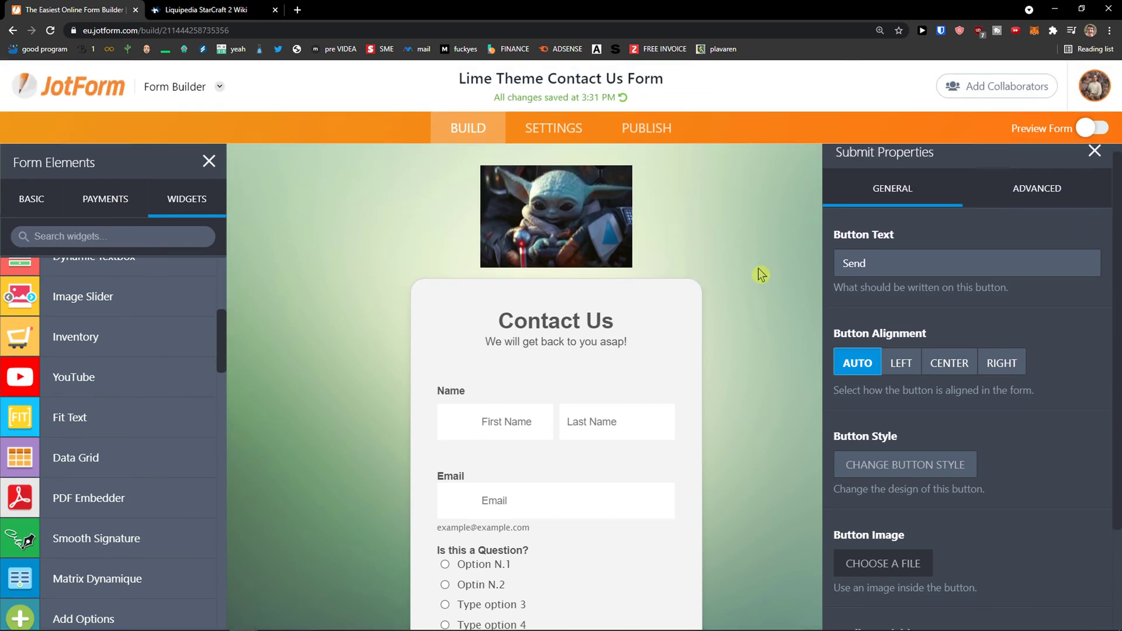
{"action": "left_click", "coordinate": [1094, 152]}
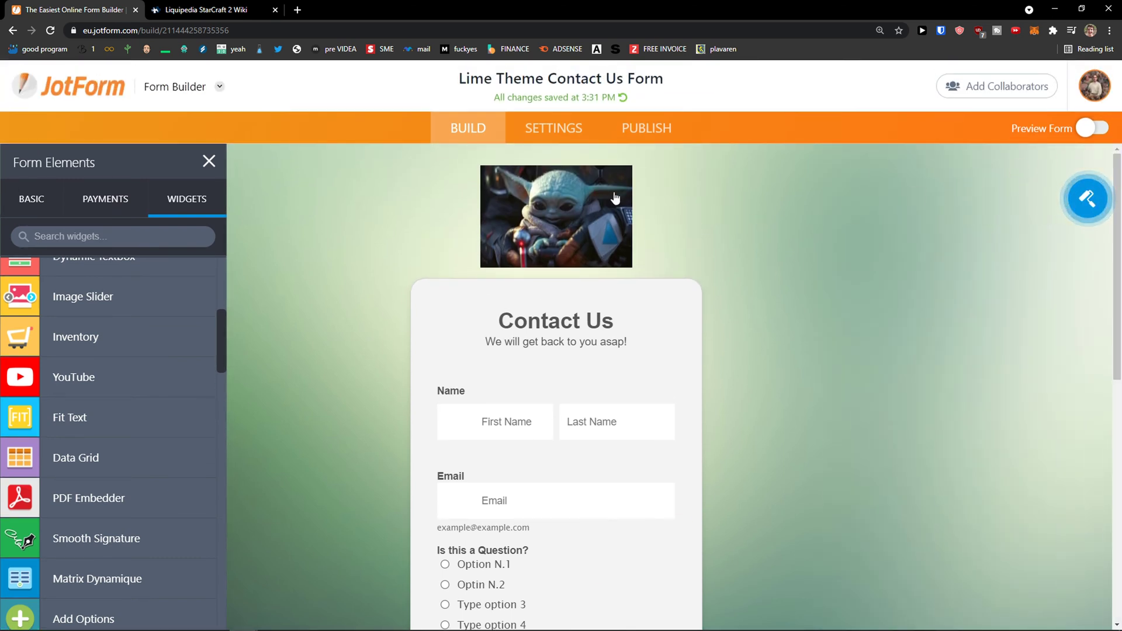
- Browse the form settings and Form Status choices, then display the Emails settings with Notification 1
{"action": "left_click", "coordinate": [541, 133]}
{"action": "left_click", "coordinate": [483, 128]}
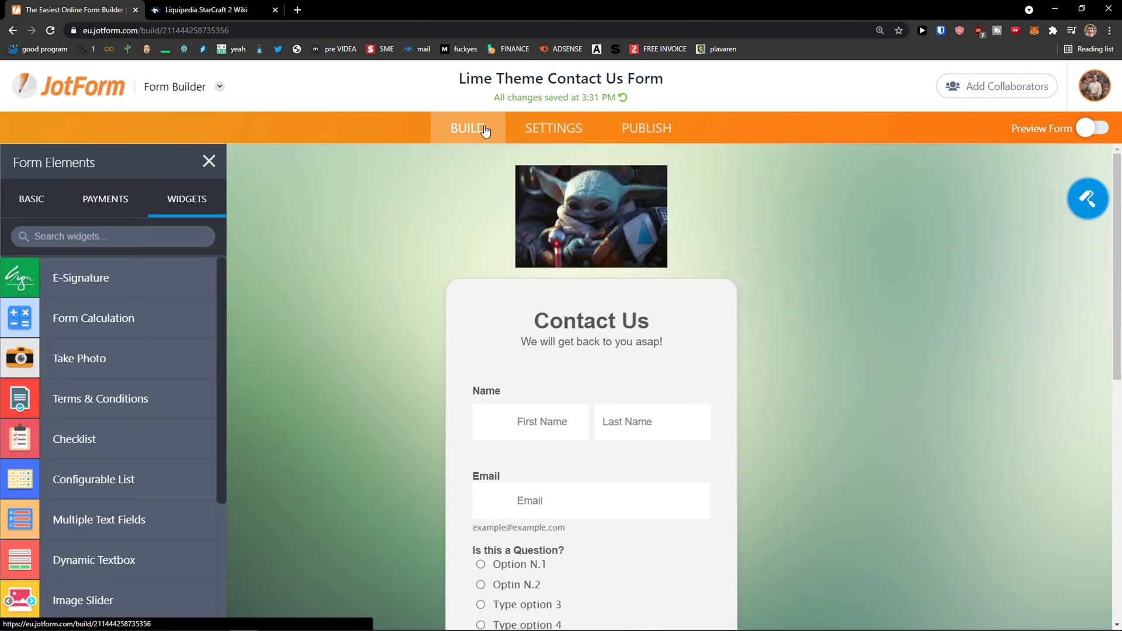
{"action": "left_click", "coordinate": [534, 133]}
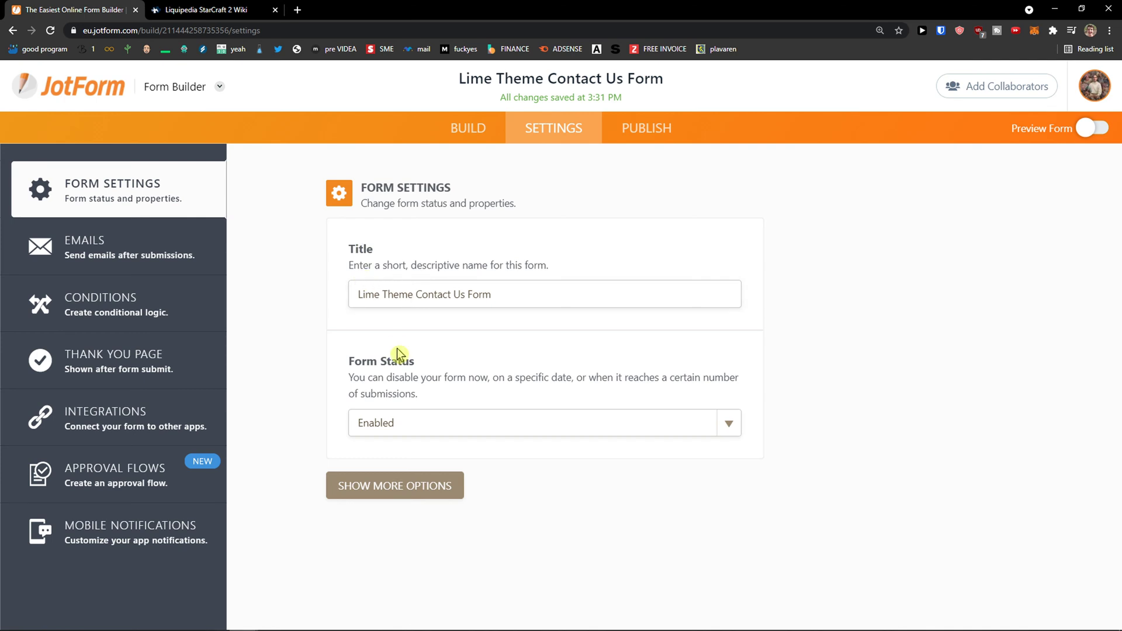
{"action": "left_click", "coordinate": [434, 417]}
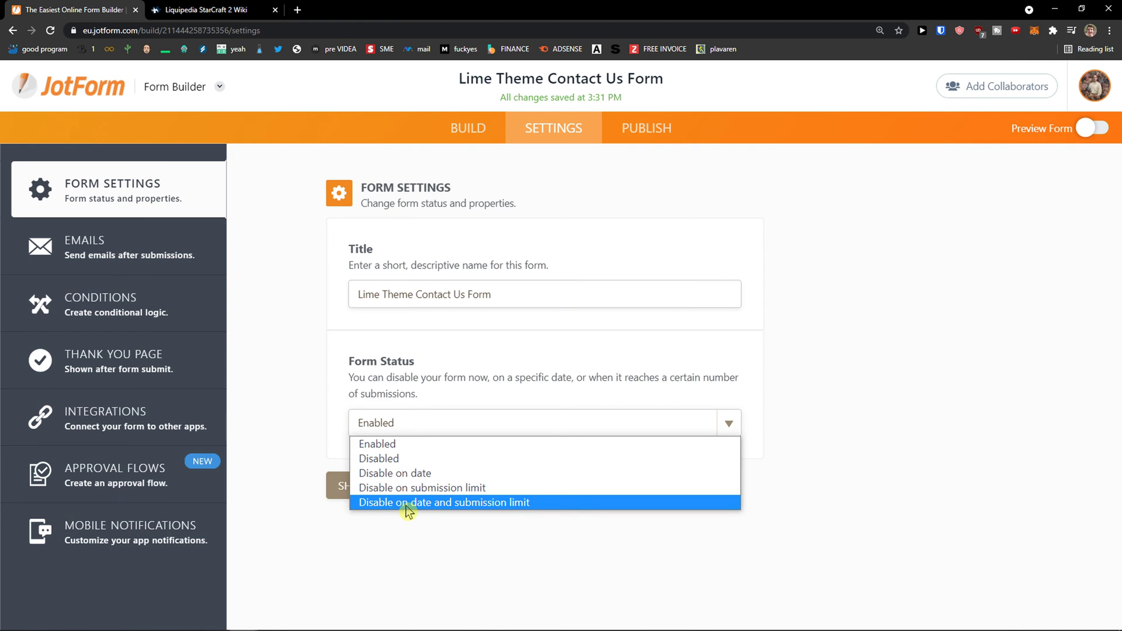
{"action": "left_click", "coordinate": [136, 244]}
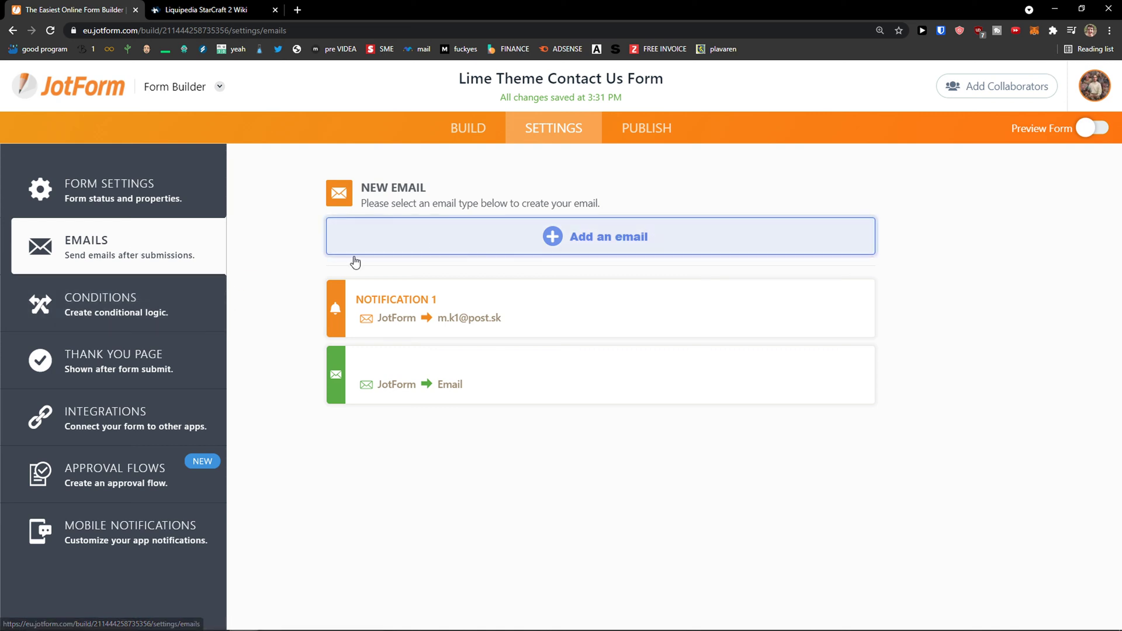
- Attempt adding another notification email, which needs an upgrade, then show the Conditions page
{"action": "left_click", "coordinate": [543, 237]}
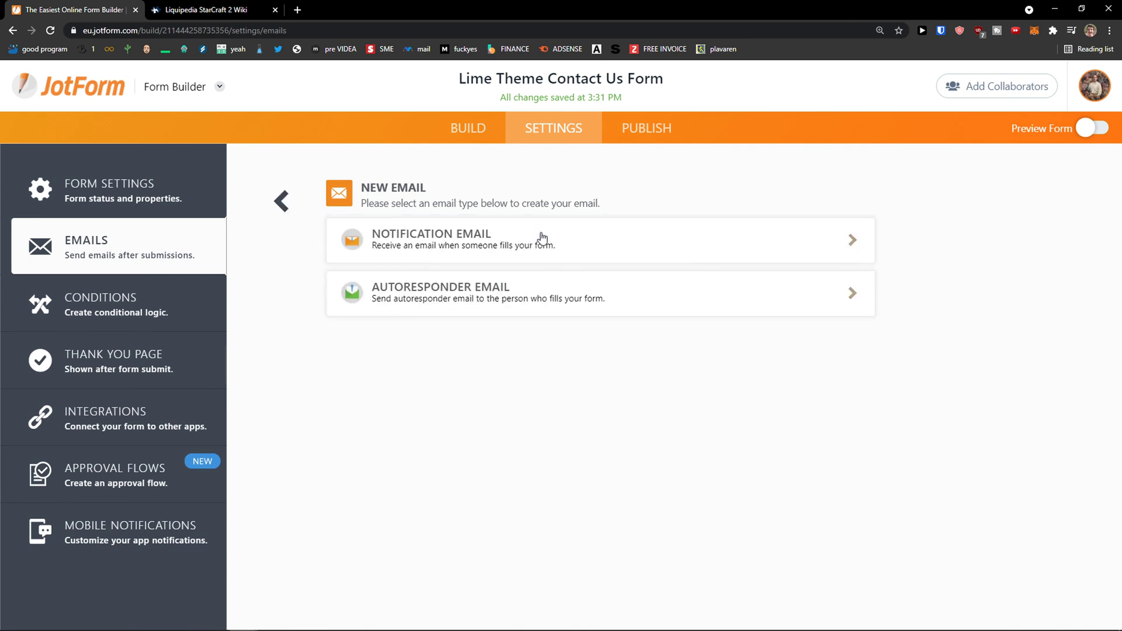
{"action": "left_click", "coordinate": [396, 259]}
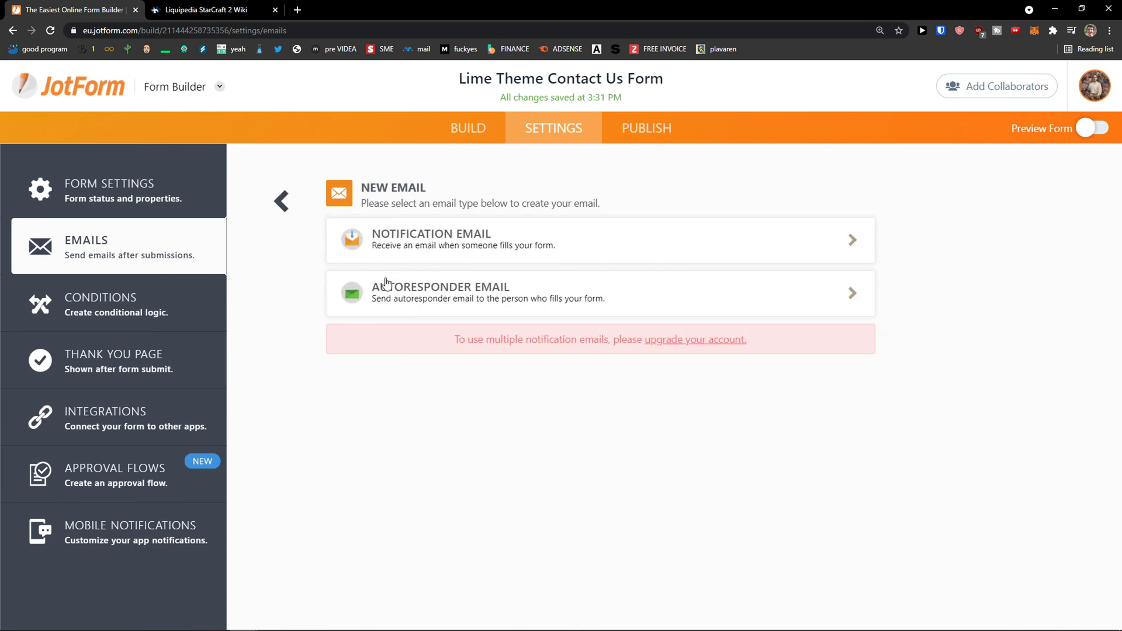
{"action": "left_click", "coordinate": [280, 201]}
{"action": "left_click", "coordinate": [156, 306]}
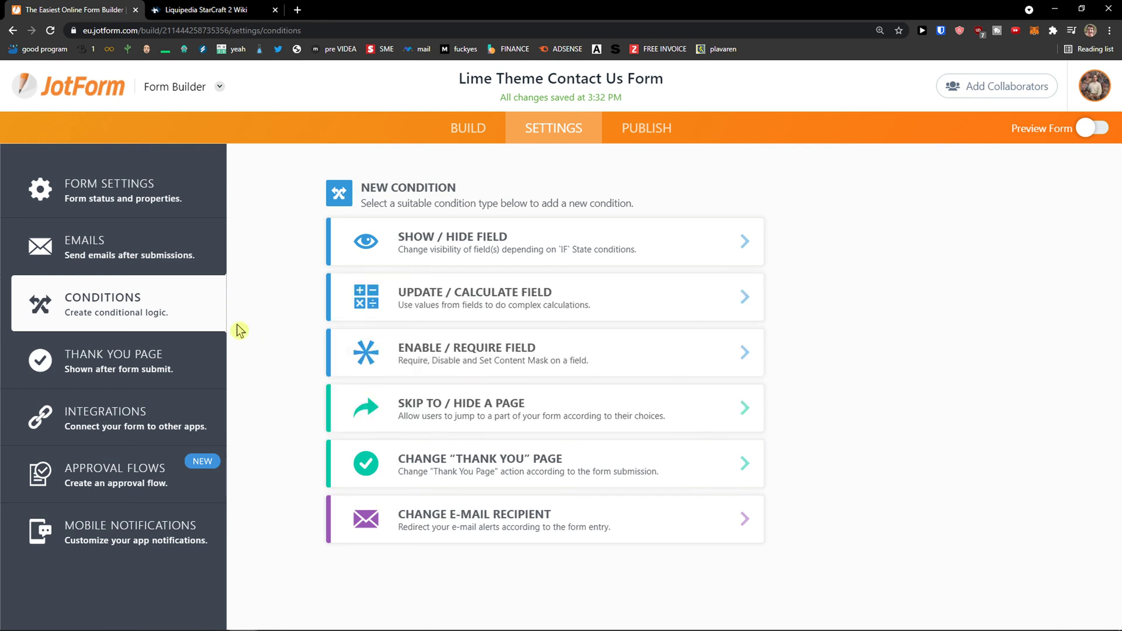
- Give the thank-you page the split layout with the green check mark on the right
{"action": "left_click", "coordinate": [194, 355]}
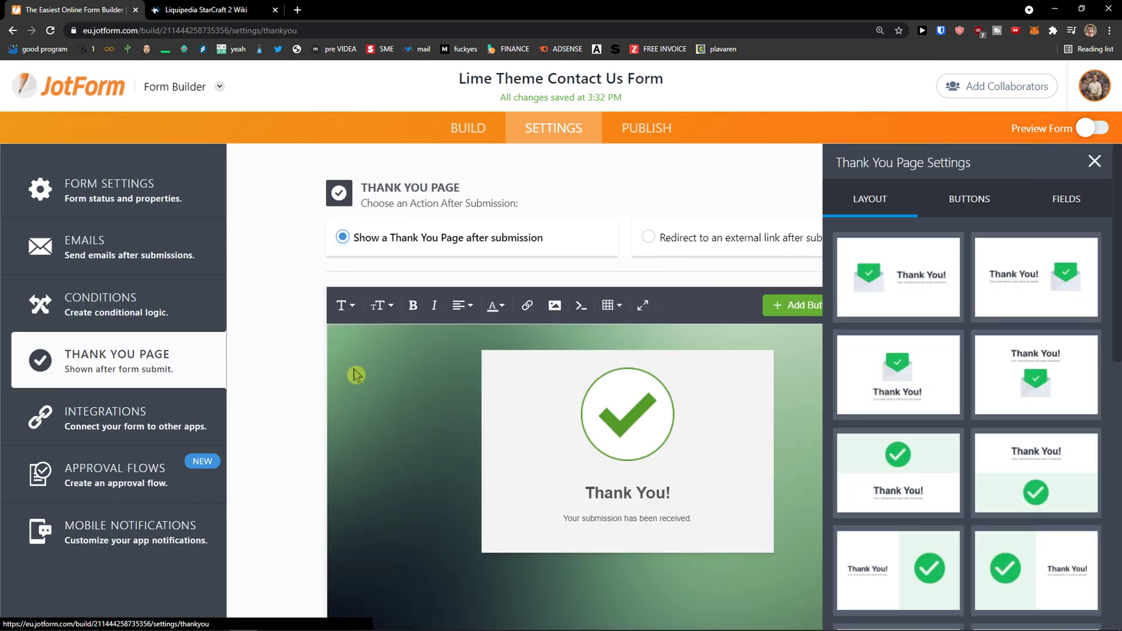
{"action": "scroll", "coordinate": [353, 377], "scroll_direction": "down", "scroll_amount": 2}
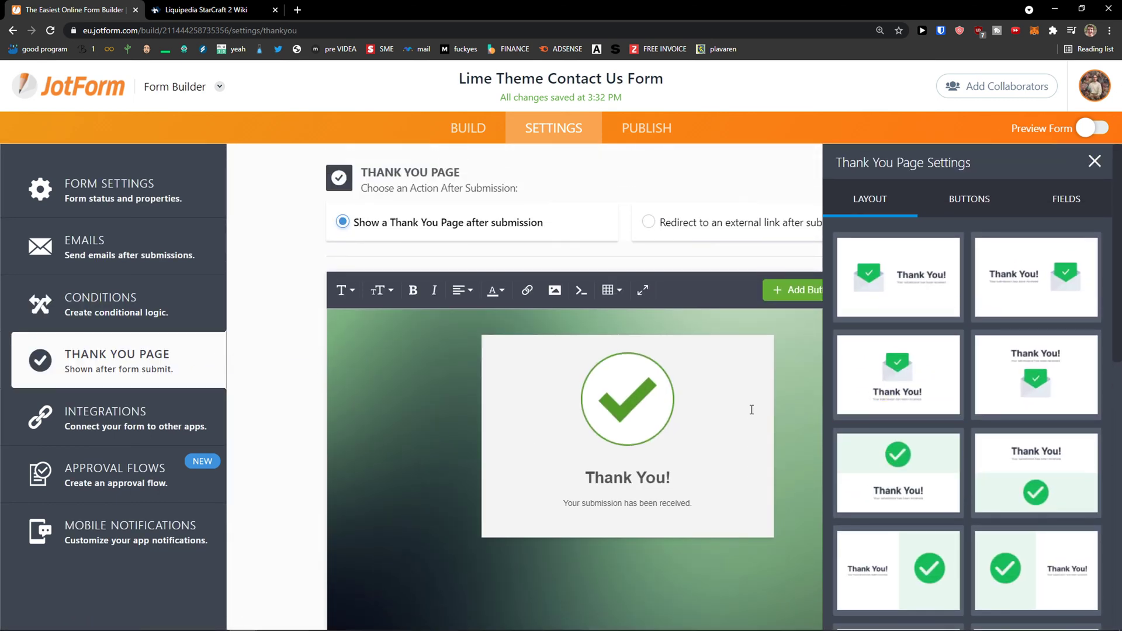
{"action": "scroll", "coordinate": [923, 433], "scroll_direction": "down", "scroll_amount": 1}
{"action": "scroll", "coordinate": [926, 433], "scroll_direction": "down", "scroll_amount": 3}
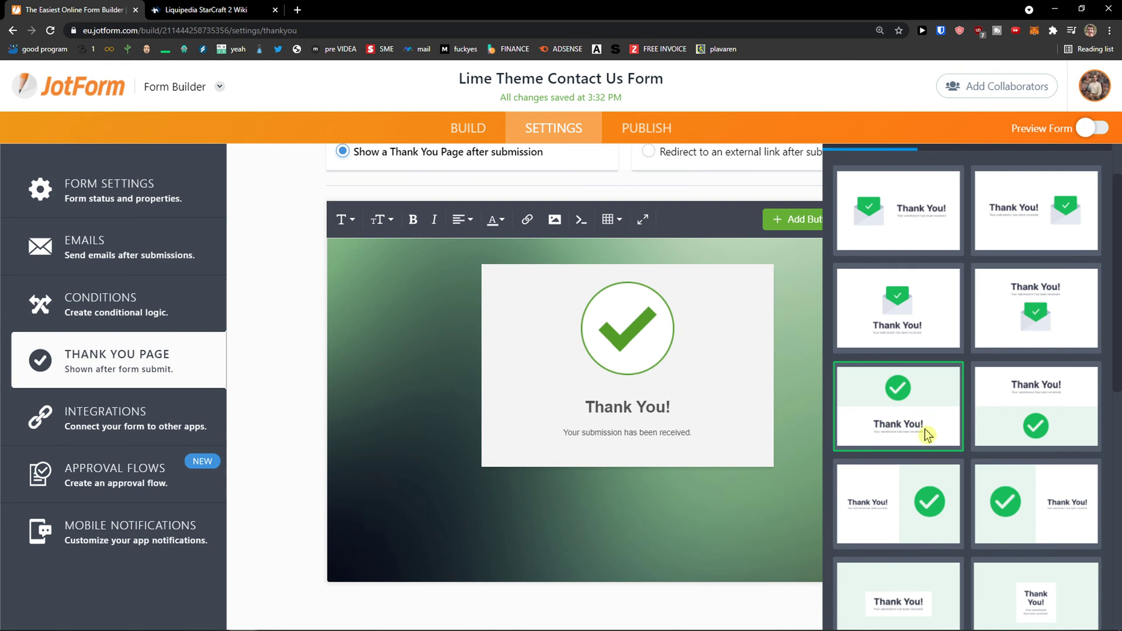
{"action": "left_click", "coordinate": [906, 369]}
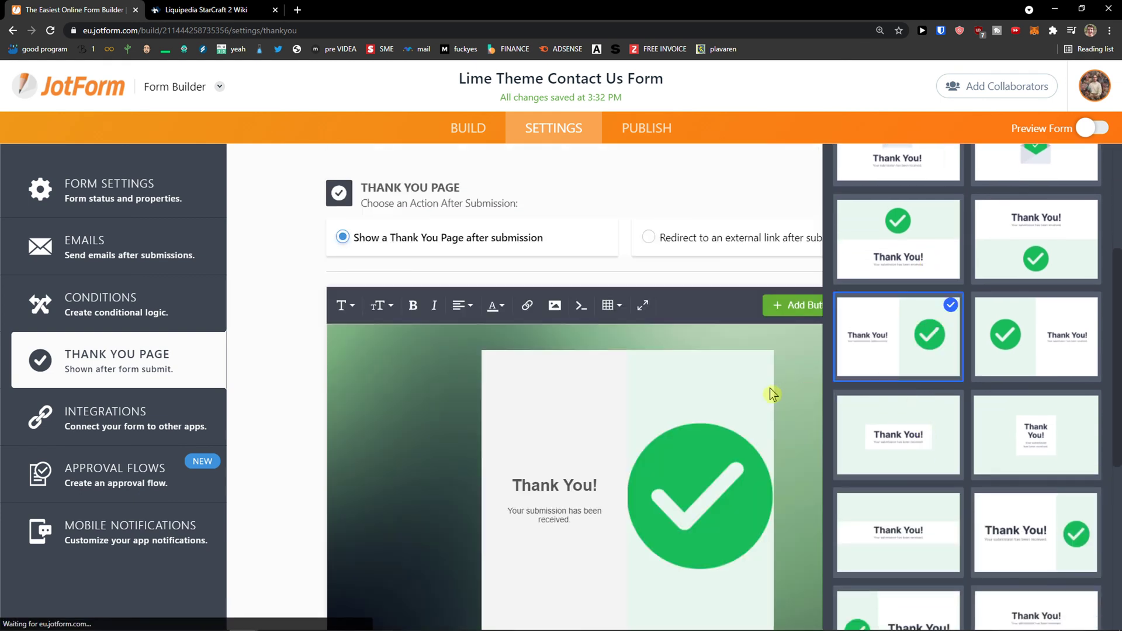
{"action": "scroll", "coordinate": [772, 393], "scroll_direction": "down", "scroll_amount": 2}
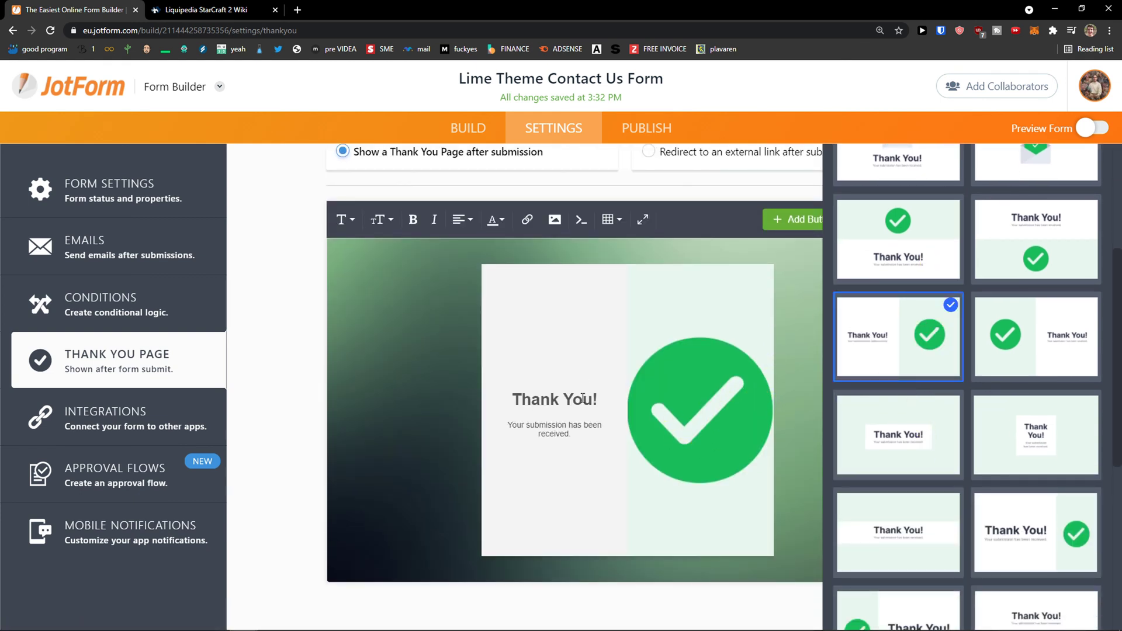
{"action": "left_click", "coordinate": [193, 418]}
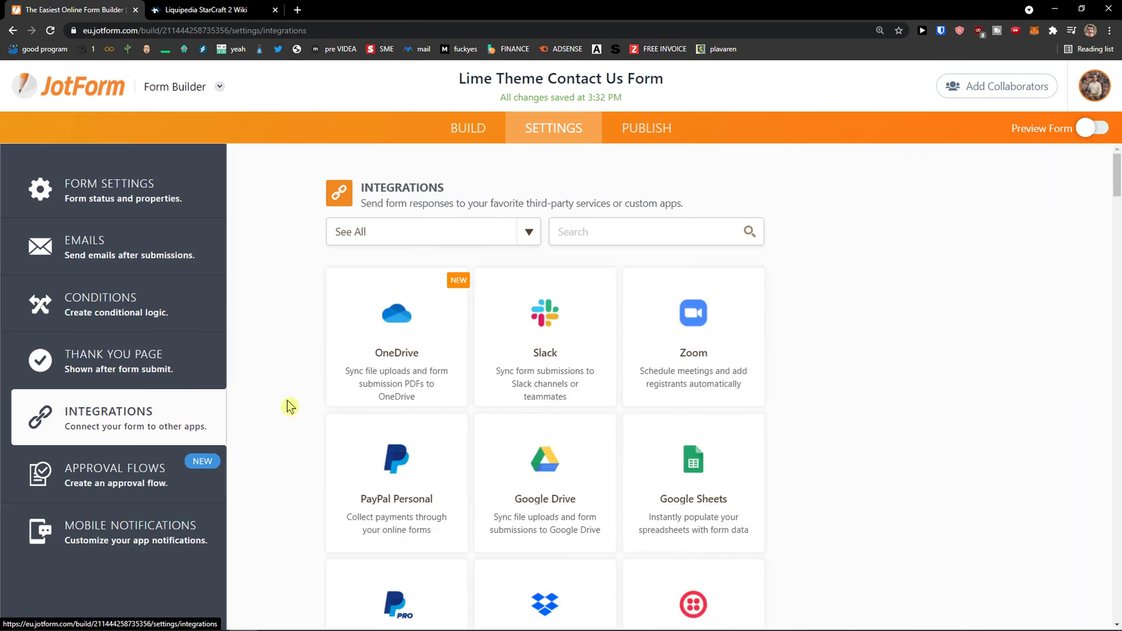
- Look over the Approval Flows and Mobile Notifications settings, ending on Approval Flows
{"action": "scroll", "coordinate": [289, 406], "scroll_direction": "down", "scroll_amount": 4}
{"action": "scroll", "coordinate": [290, 407], "scroll_direction": "up", "scroll_amount": 4}
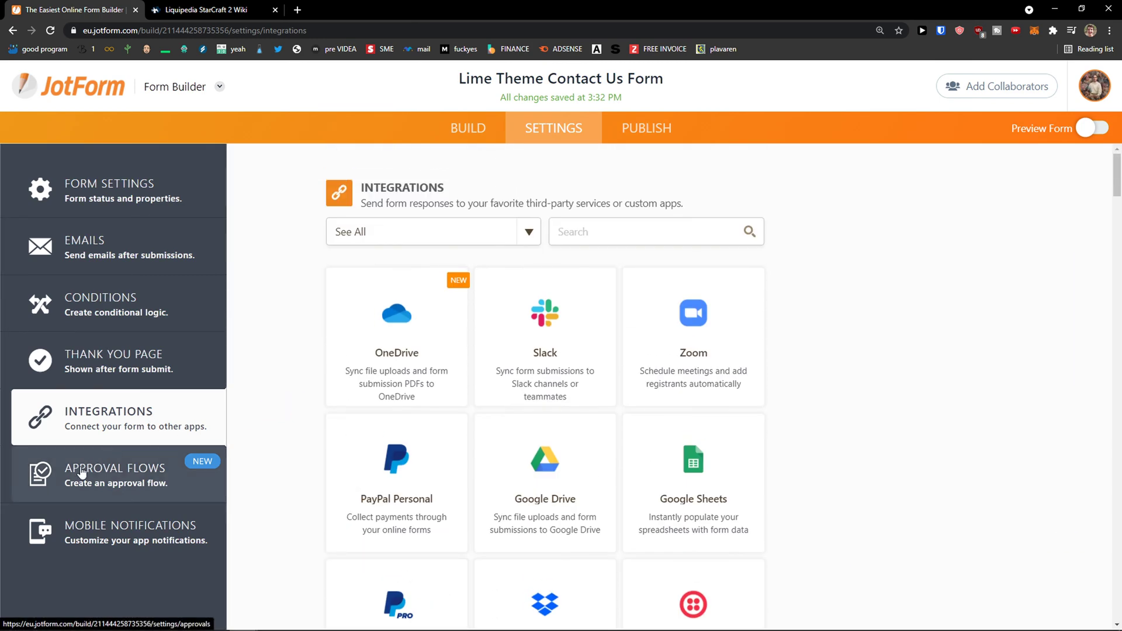
{"action": "left_click", "coordinate": [100, 473]}
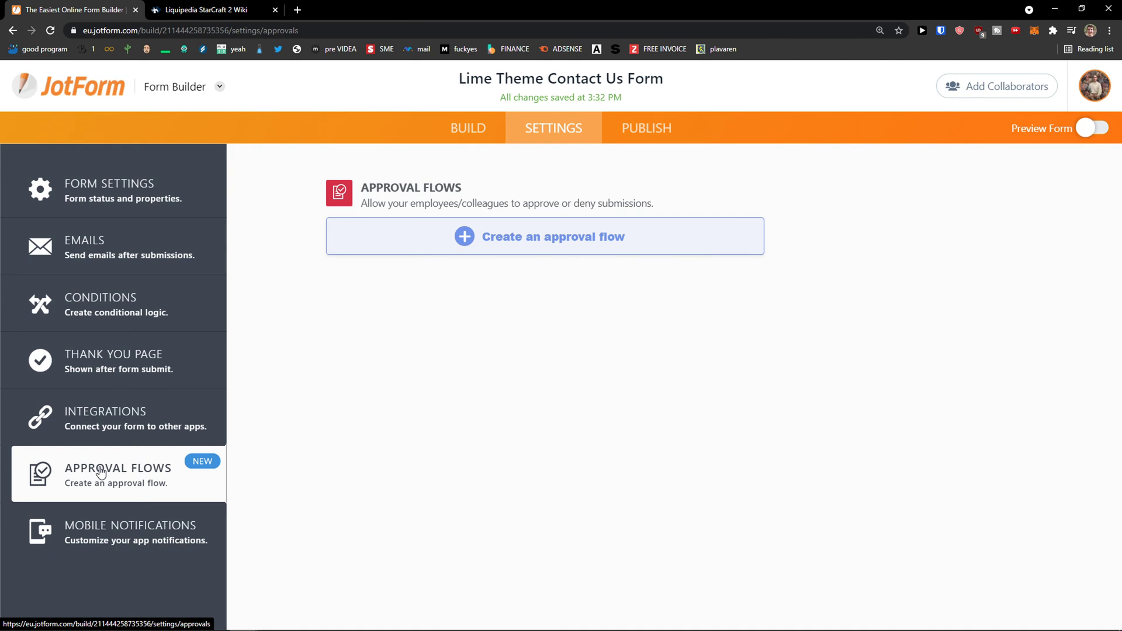
{"action": "left_click", "coordinate": [173, 531]}
{"action": "scroll", "coordinate": [272, 449], "scroll_direction": "down", "scroll_amount": 3}
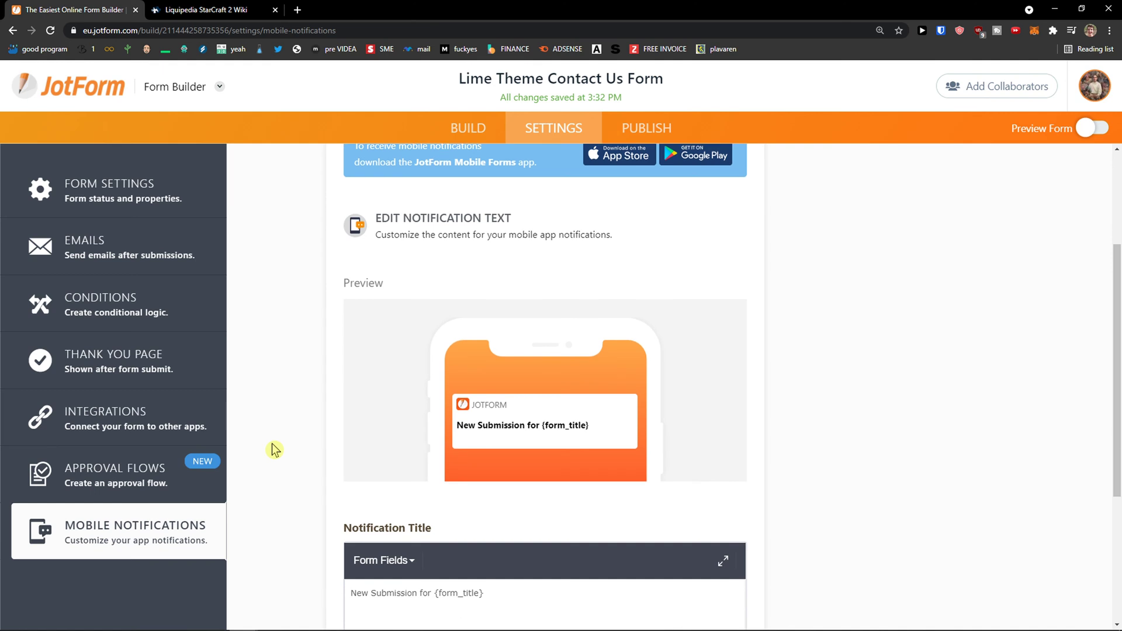
{"action": "scroll", "coordinate": [273, 451], "scroll_direction": "up", "scroll_amount": 4}
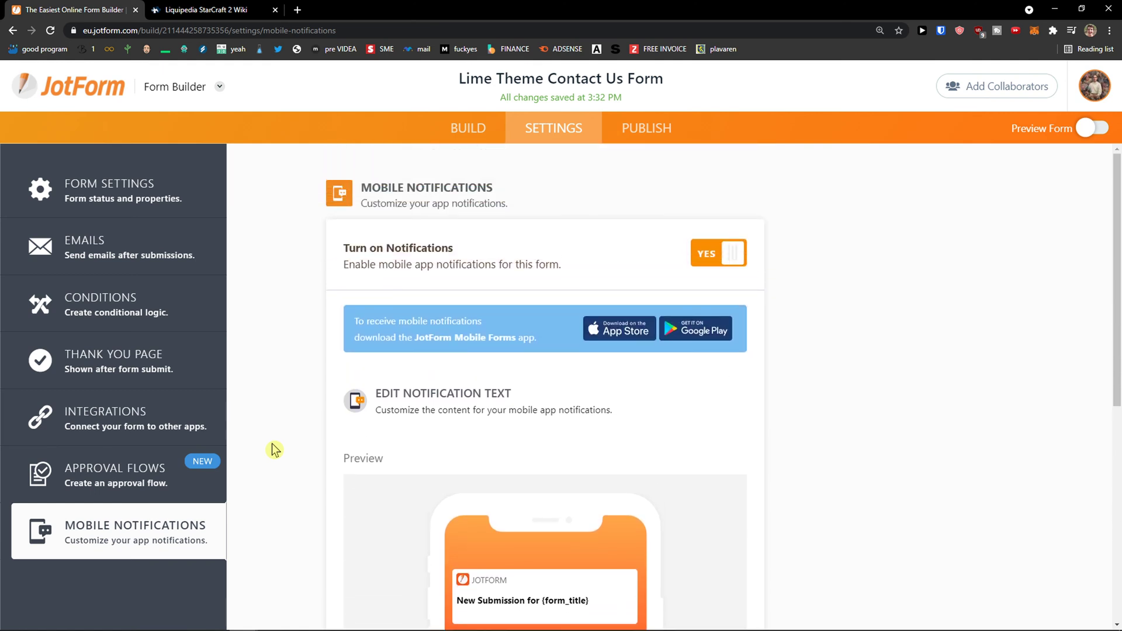
{"action": "left_click", "coordinate": [142, 464]}
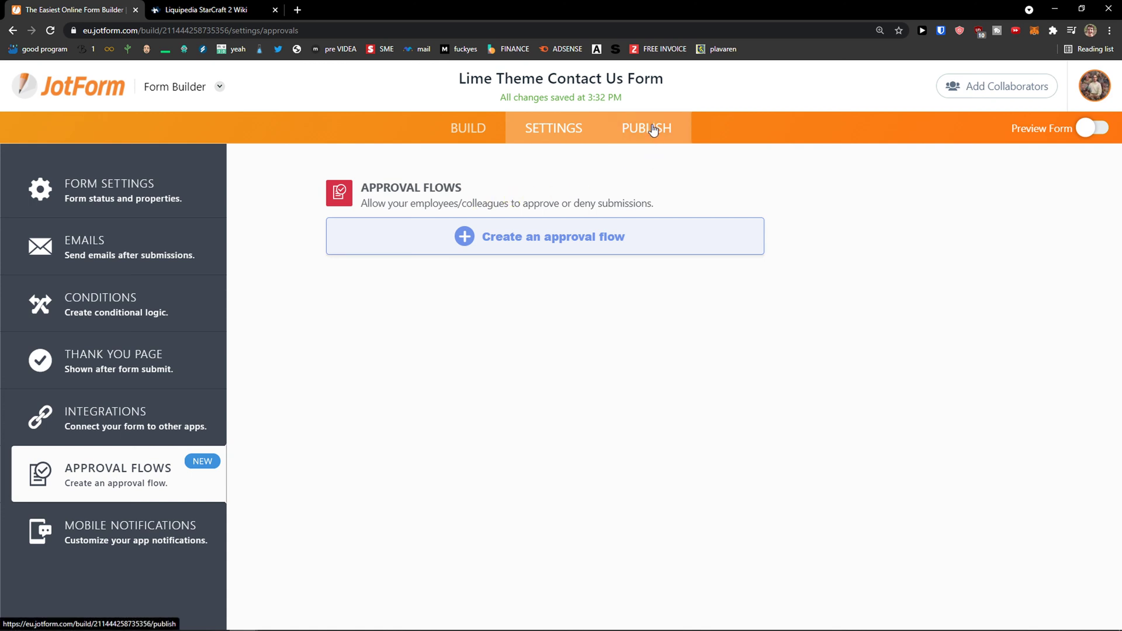
- In the desktop preview, try the Email, Name and Phone fields, give two stars, and press Send
{"action": "left_click", "coordinate": [1095, 132]}
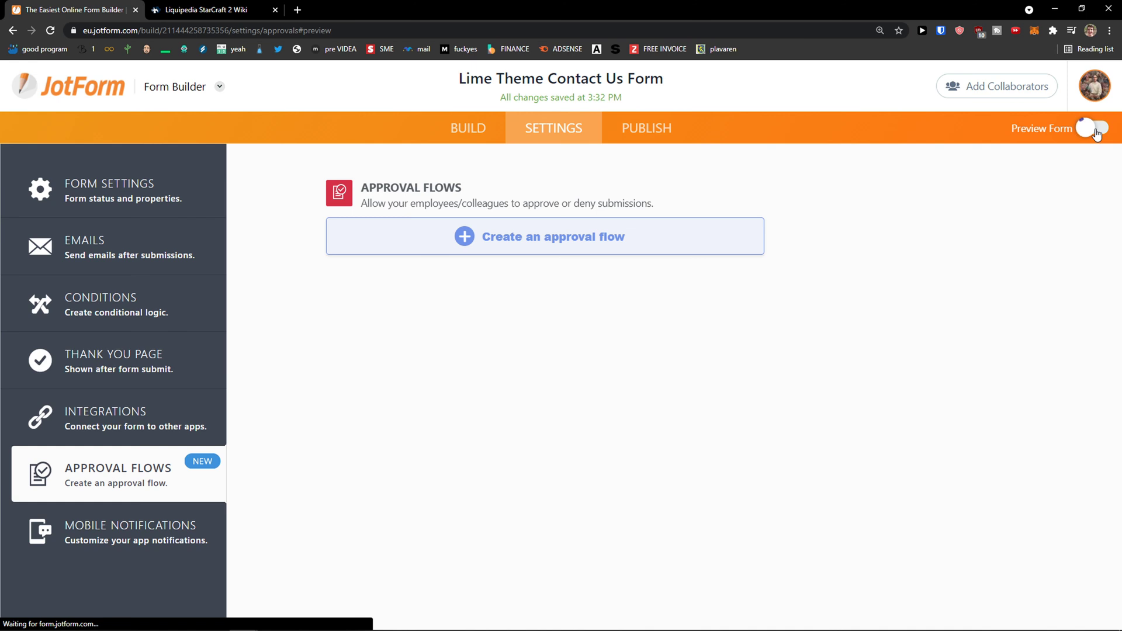
{"action": "scroll", "coordinate": [604, 266], "scroll_direction": "down", "scroll_amount": 2}
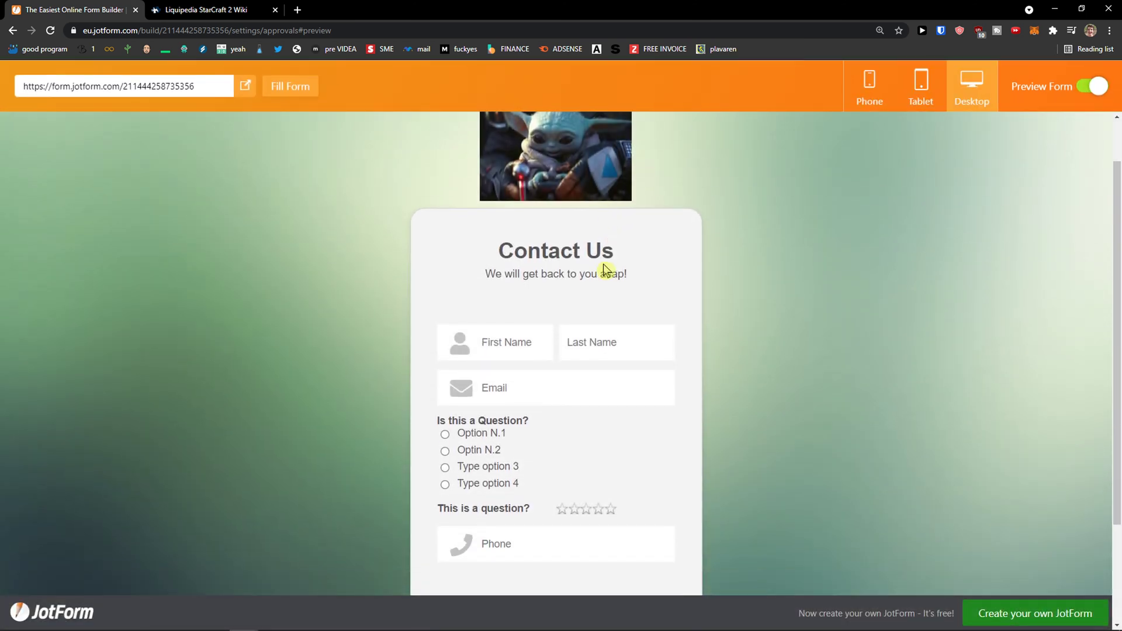
{"action": "scroll", "coordinate": [600, 266], "scroll_direction": "up", "scroll_amount": 2}
{"action": "scroll", "coordinate": [600, 266], "scroll_direction": "down", "scroll_amount": 3}
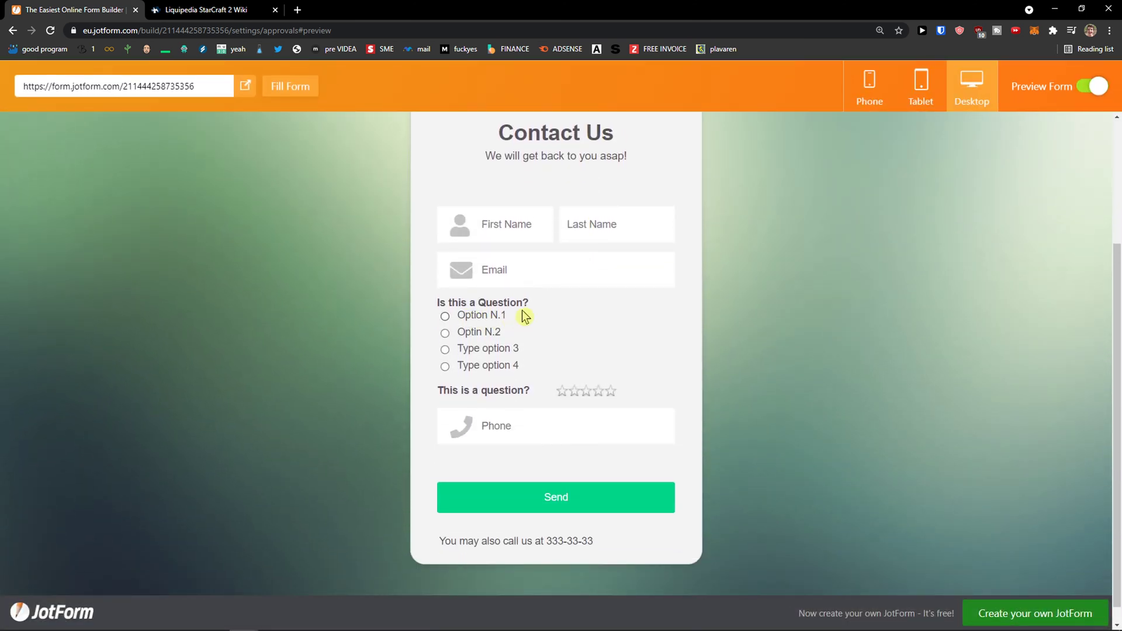
{"action": "left_click", "coordinate": [516, 267]}
{"action": "left_click", "coordinate": [509, 224]}
{"action": "scroll", "coordinate": [681, 246], "scroll_direction": "up", "scroll_amount": 2}
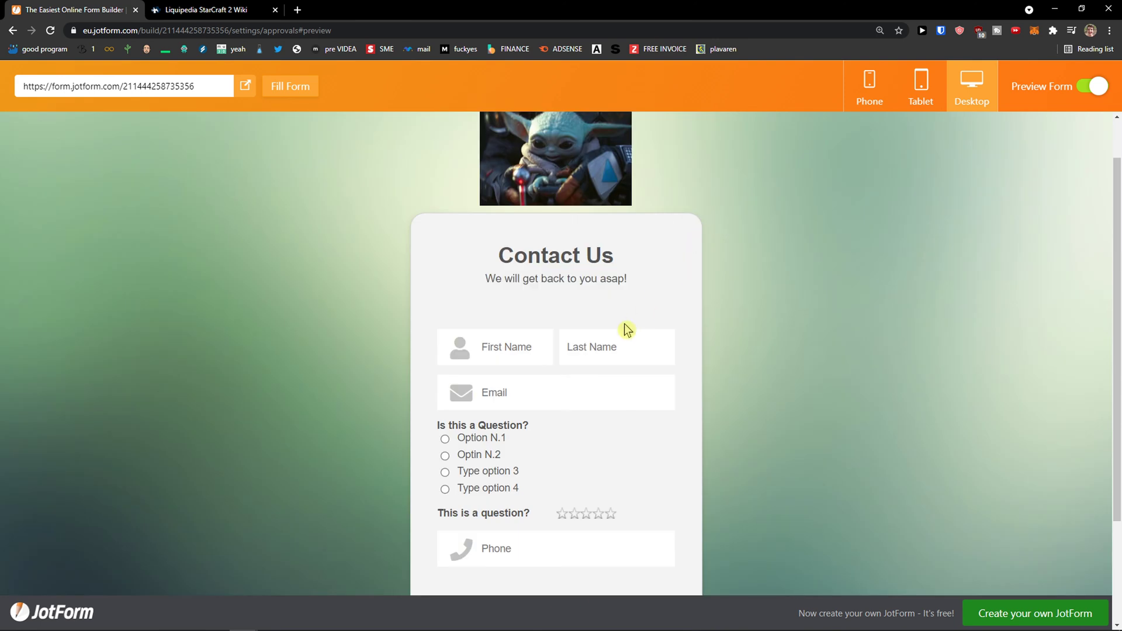
{"action": "scroll", "coordinate": [599, 357], "scroll_direction": "down", "scroll_amount": 1}
{"action": "scroll", "coordinate": [462, 382], "scroll_direction": "down", "scroll_amount": 1}
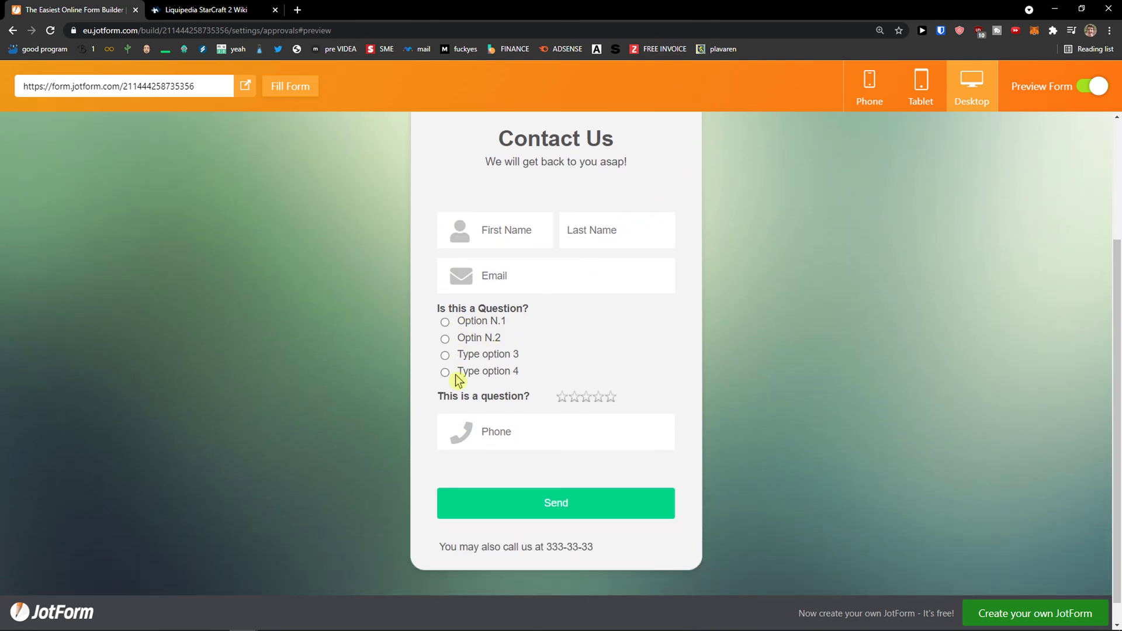
{"action": "left_click", "coordinate": [468, 415]}
{"action": "left_click", "coordinate": [524, 426]}
{"action": "left_click", "coordinate": [413, 419]}
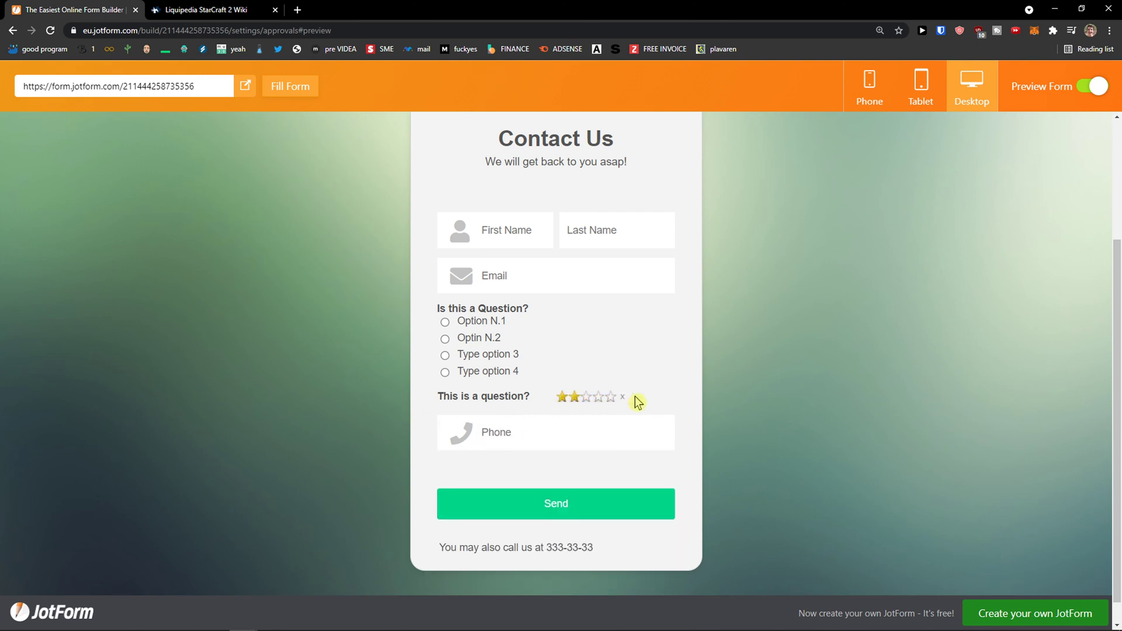
{"action": "scroll", "coordinate": [543, 391], "scroll_direction": "down", "scroll_amount": 1}
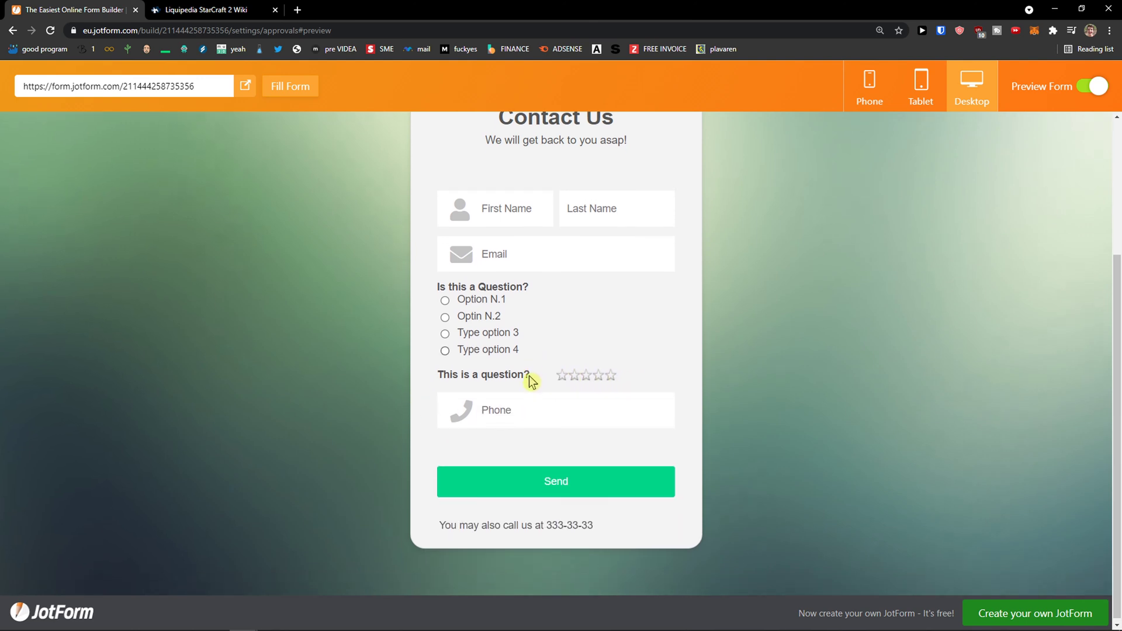
{"action": "left_click", "coordinate": [573, 478]}
- Check the form preview at tablet and phone sizes, then close the preview
{"action": "left_click", "coordinate": [921, 86]}
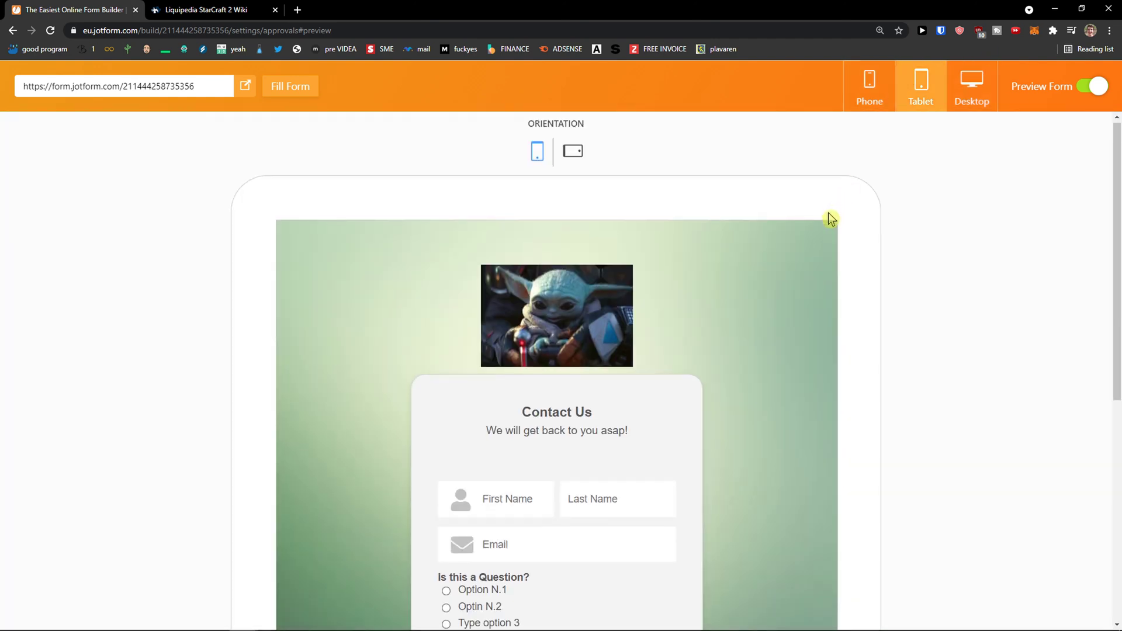
{"action": "left_click", "coordinate": [869, 90]}
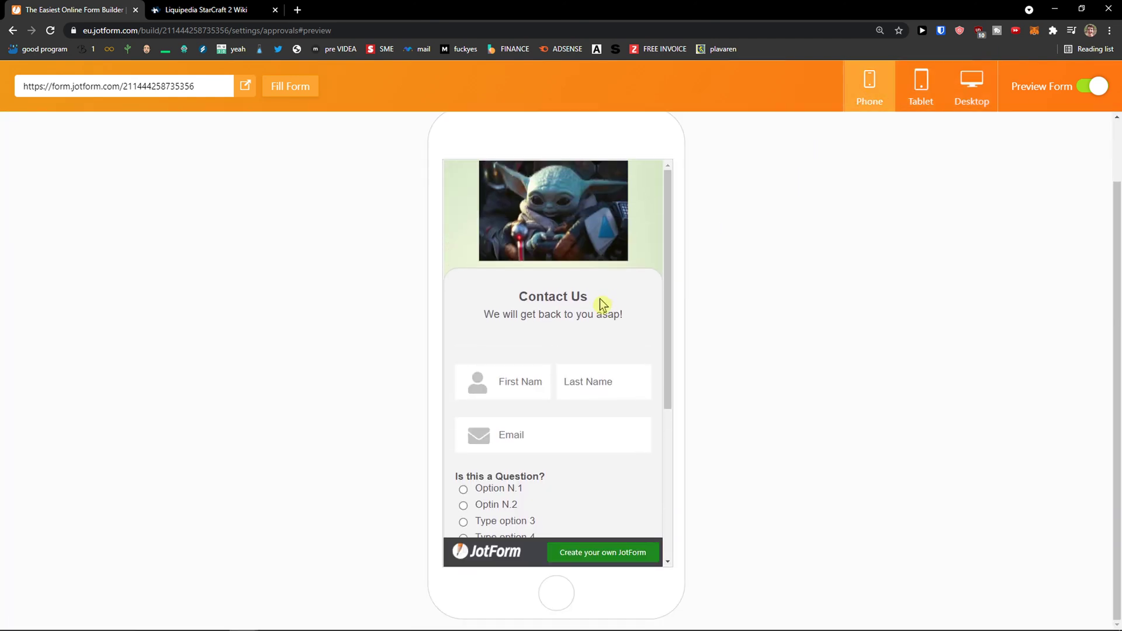
{"action": "scroll", "coordinate": [599, 299], "scroll_direction": "down", "scroll_amount": 4}
{"action": "scroll", "coordinate": [599, 298], "scroll_direction": "up", "scroll_amount": 4}
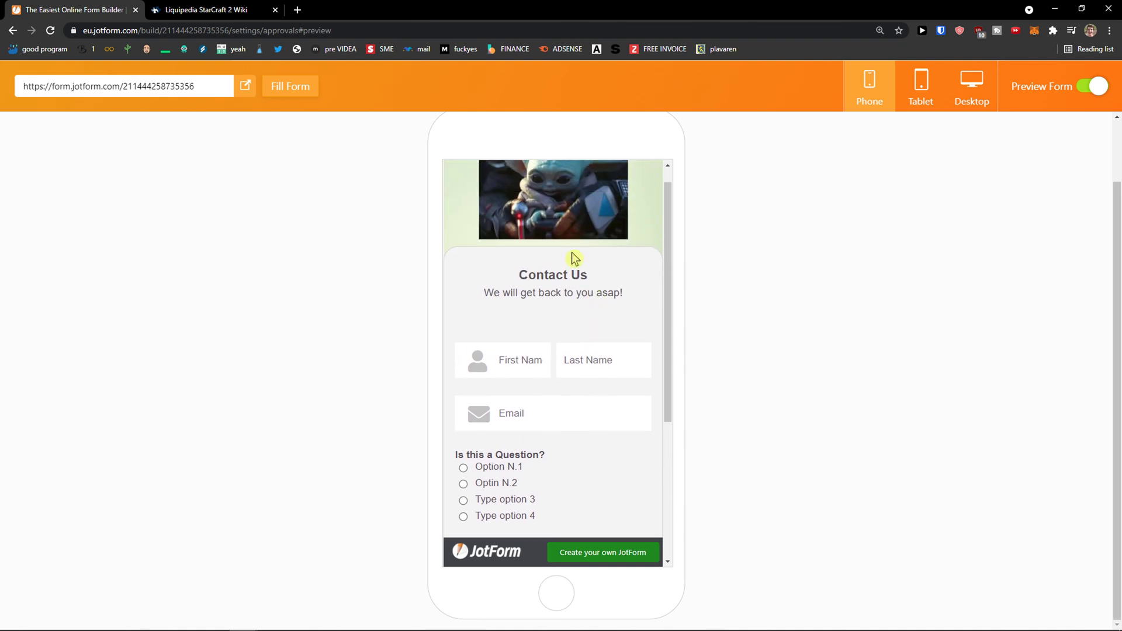
{"action": "left_click", "coordinate": [1098, 87]}
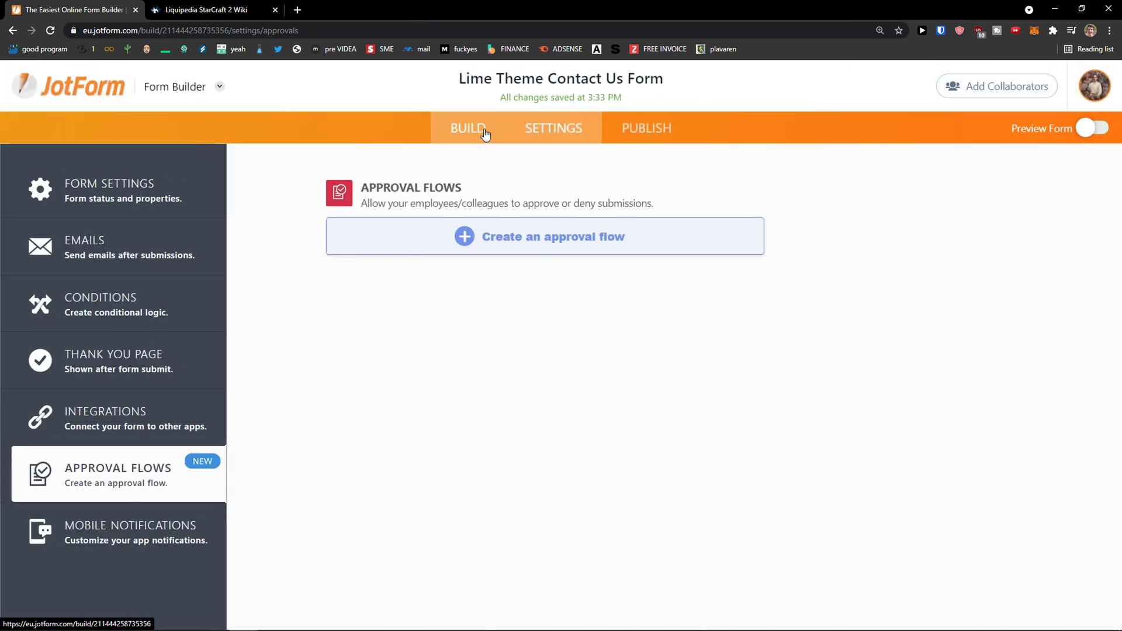
- Publish the form and open the live version in a single new tab
{"action": "left_click", "coordinate": [637, 128]}
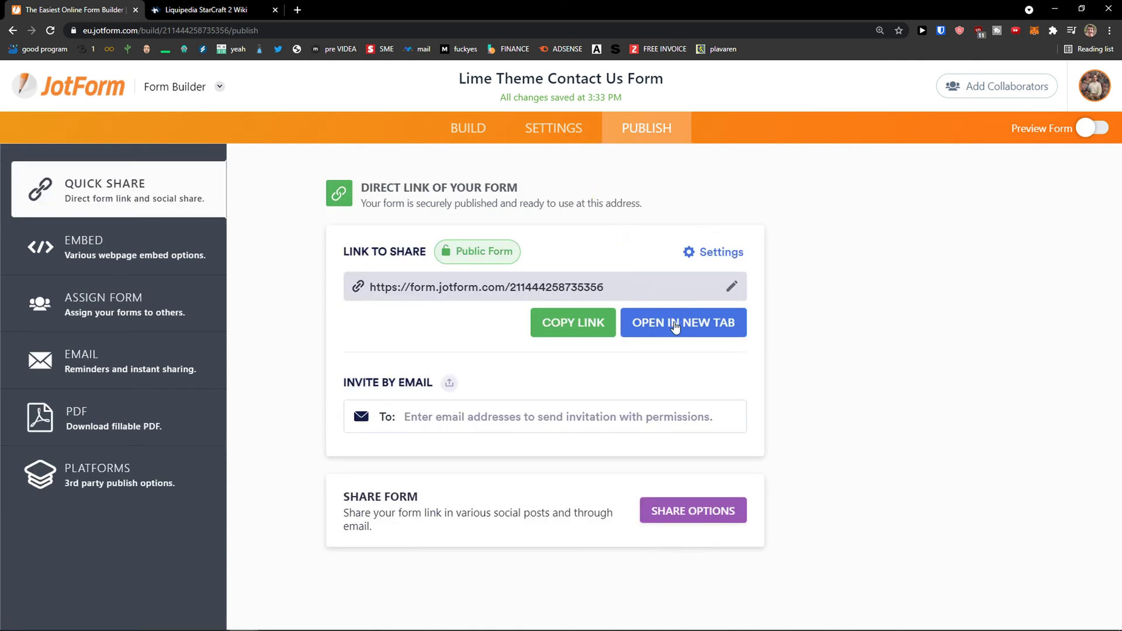
{"action": "left_click", "coordinate": [675, 325]}
{"action": "left_click", "coordinate": [675, 325]}
{"action": "left_click", "coordinate": [400, 10]}
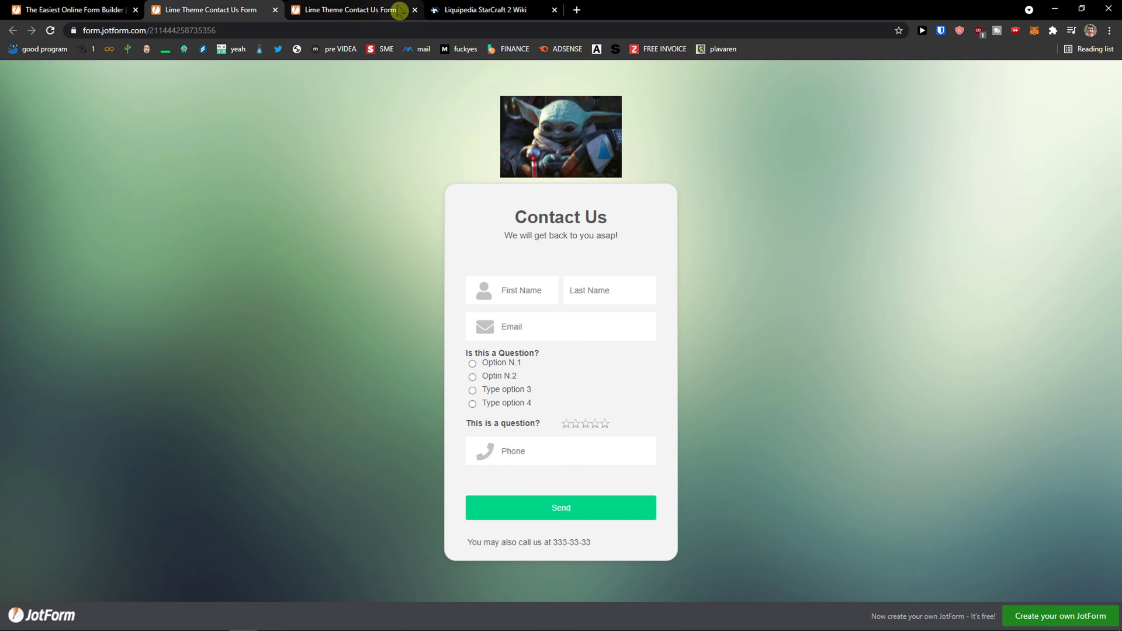
{"action": "left_click", "coordinate": [415, 10]}
- Submit a test entry with autofilled contact details choosing Optin N.2, then return to the builder
{"action": "left_click", "coordinate": [538, 293]}
{"action": "left_click", "coordinate": [494, 327]}
{"action": "left_click", "coordinate": [557, 328]}
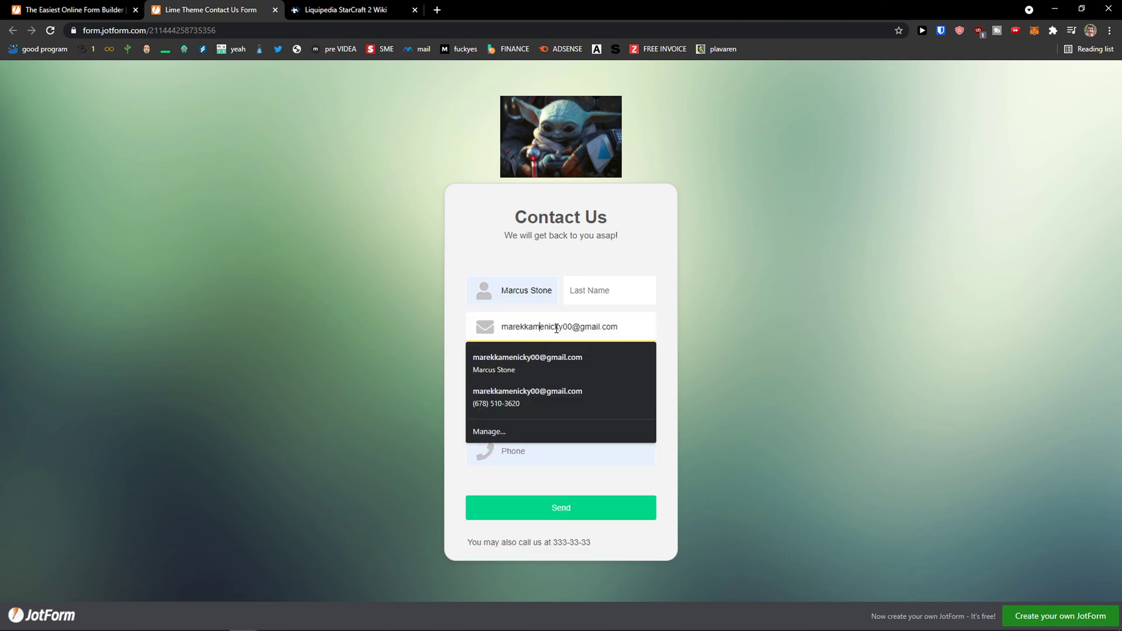
{"action": "left_click", "coordinate": [586, 300]}
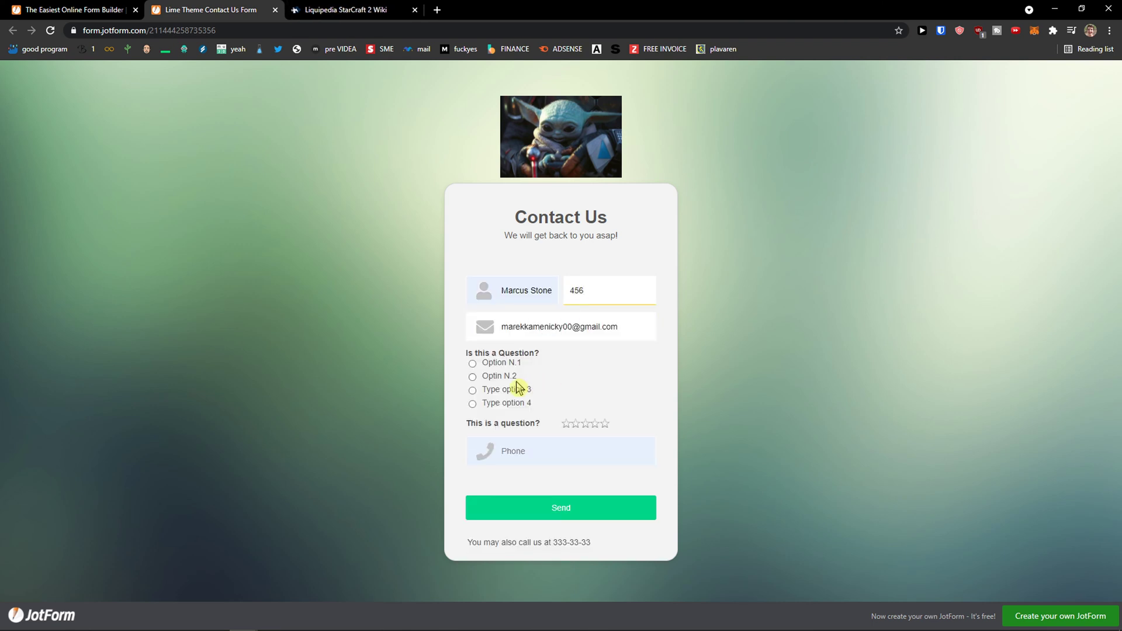
{"action": "left_click", "coordinate": [497, 378]}
{"action": "left_click", "coordinate": [509, 443]}
{"action": "left_click", "coordinate": [552, 496]}
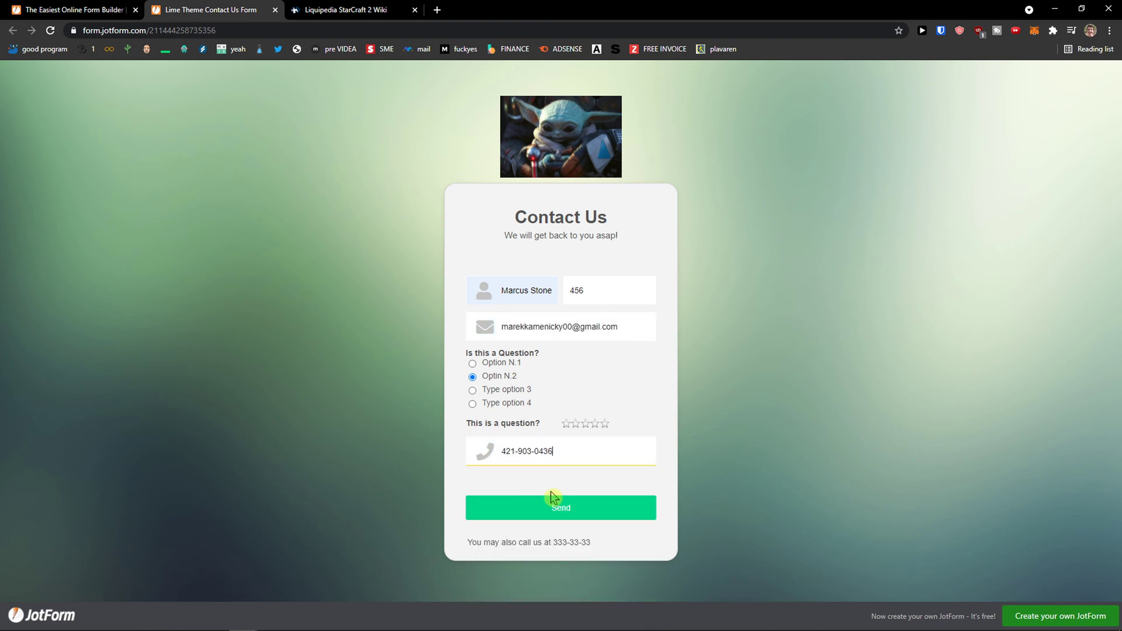
{"action": "left_click", "coordinate": [573, 512]}
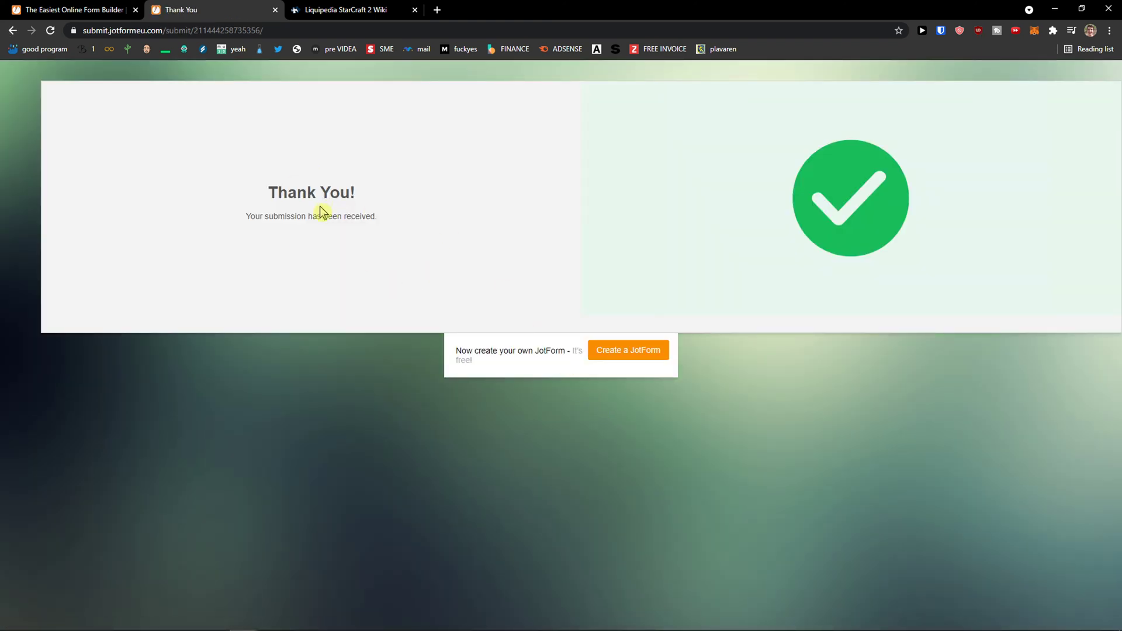
{"action": "left_click", "coordinate": [114, 7]}
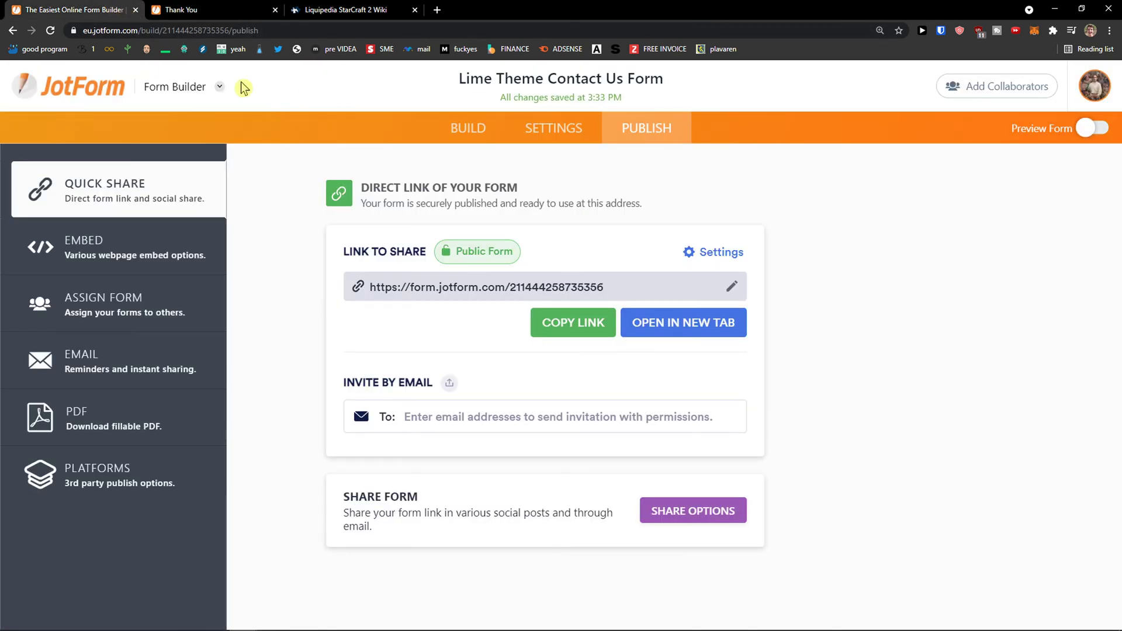
- Open the live Contact Us form in a new tab, then open the PDF Editor from the builder
{"action": "left_click", "coordinate": [174, 92]}
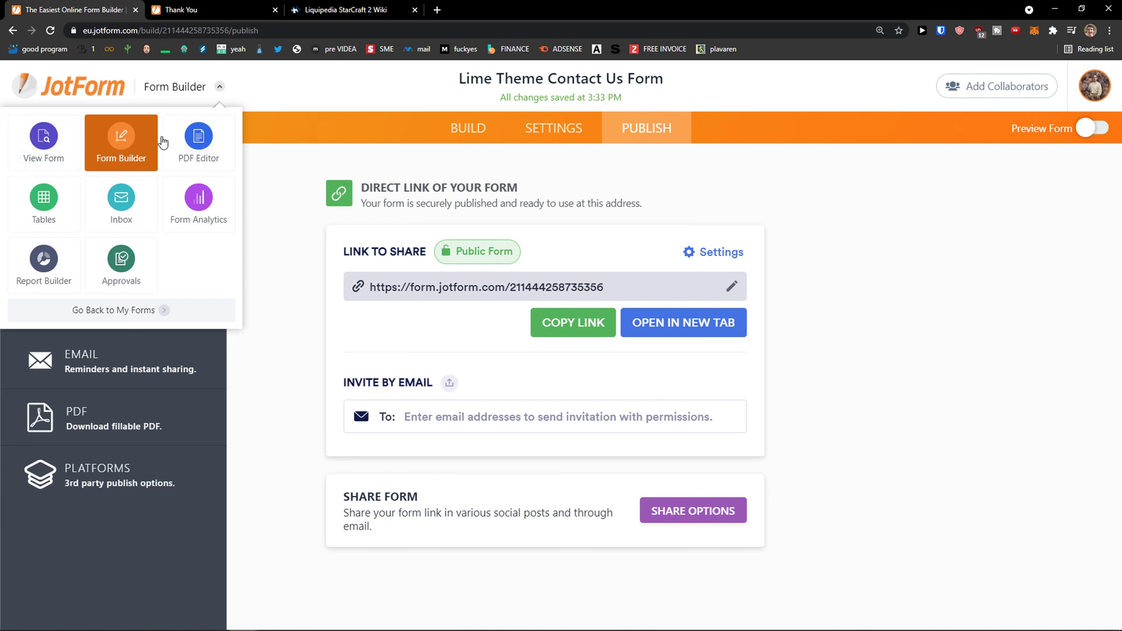
{"action": "left_click", "coordinate": [51, 148]}
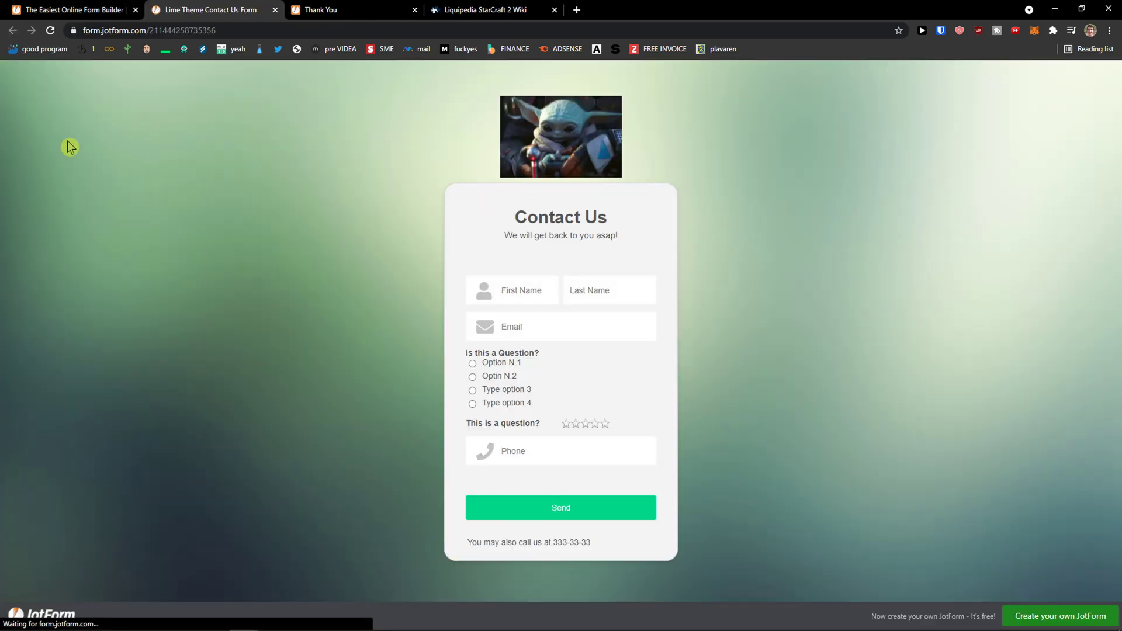
{"action": "left_click", "coordinate": [71, 9]}
{"action": "left_click", "coordinate": [186, 156]}
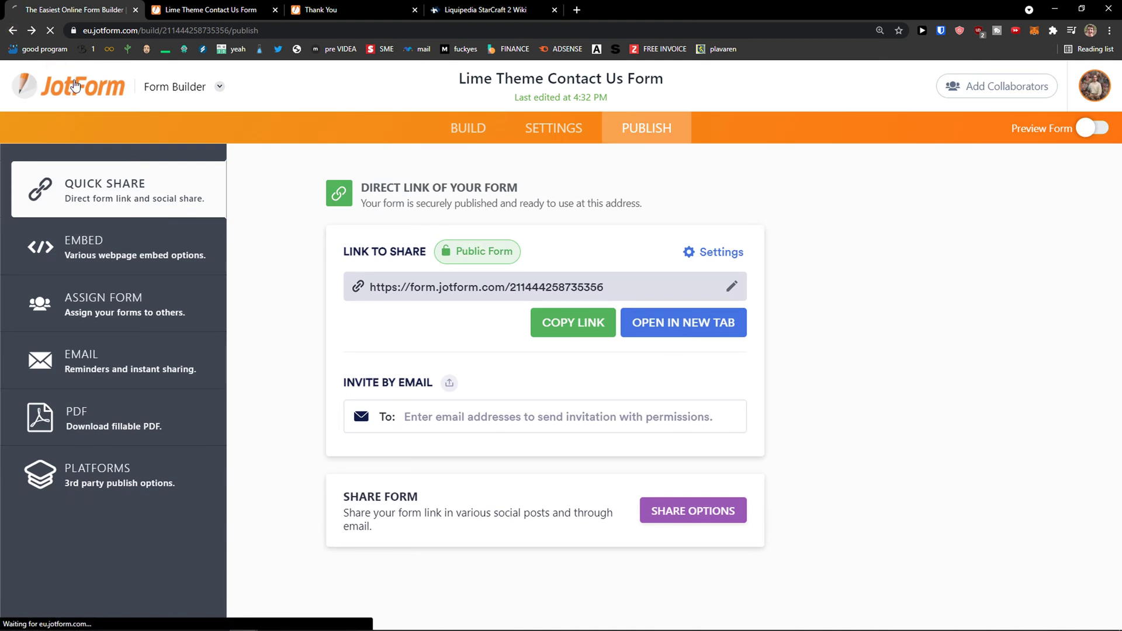
- Go to My Forms and open the form's 1 submission in Tables
{"action": "left_click", "coordinate": [74, 86]}
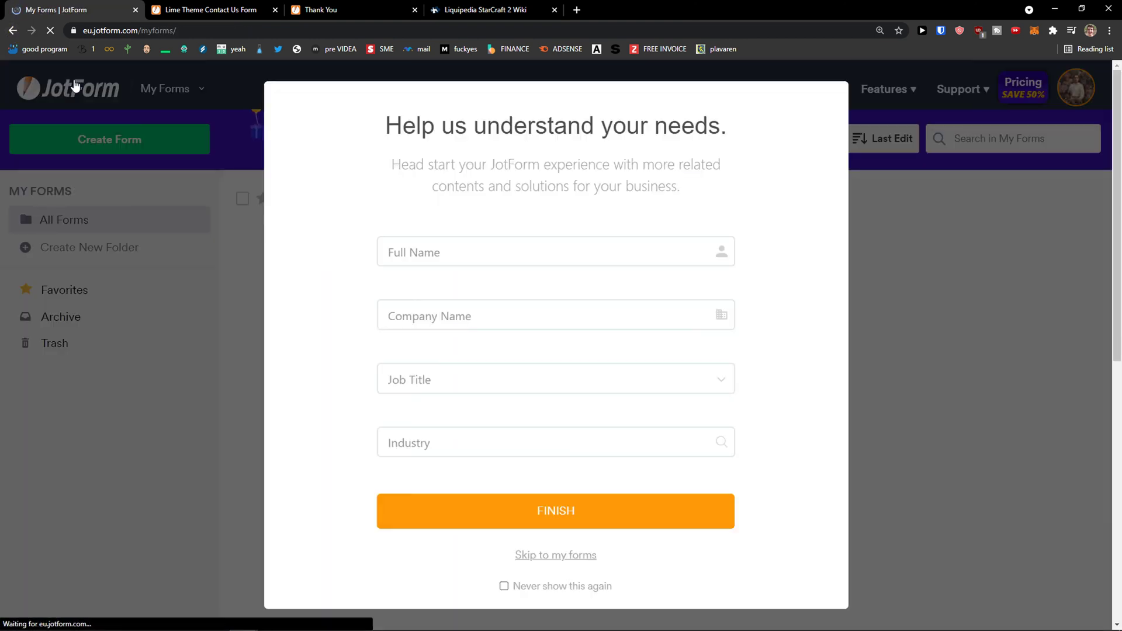
{"action": "left_click", "coordinate": [595, 556]}
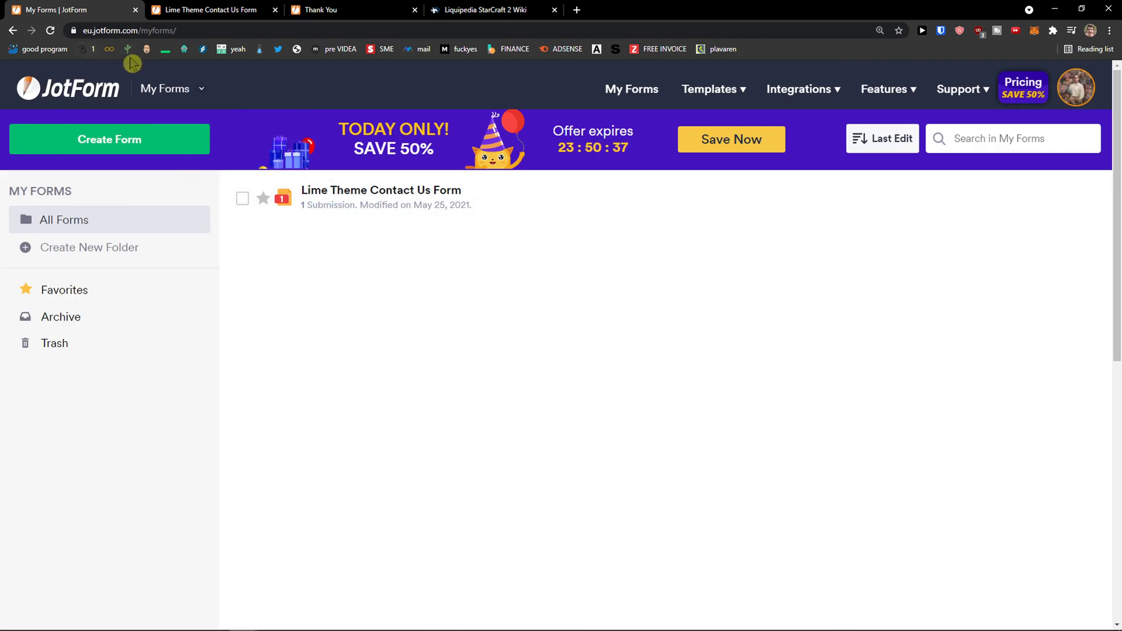
{"action": "left_click", "coordinate": [171, 94]}
{"action": "left_click", "coordinate": [173, 92]}
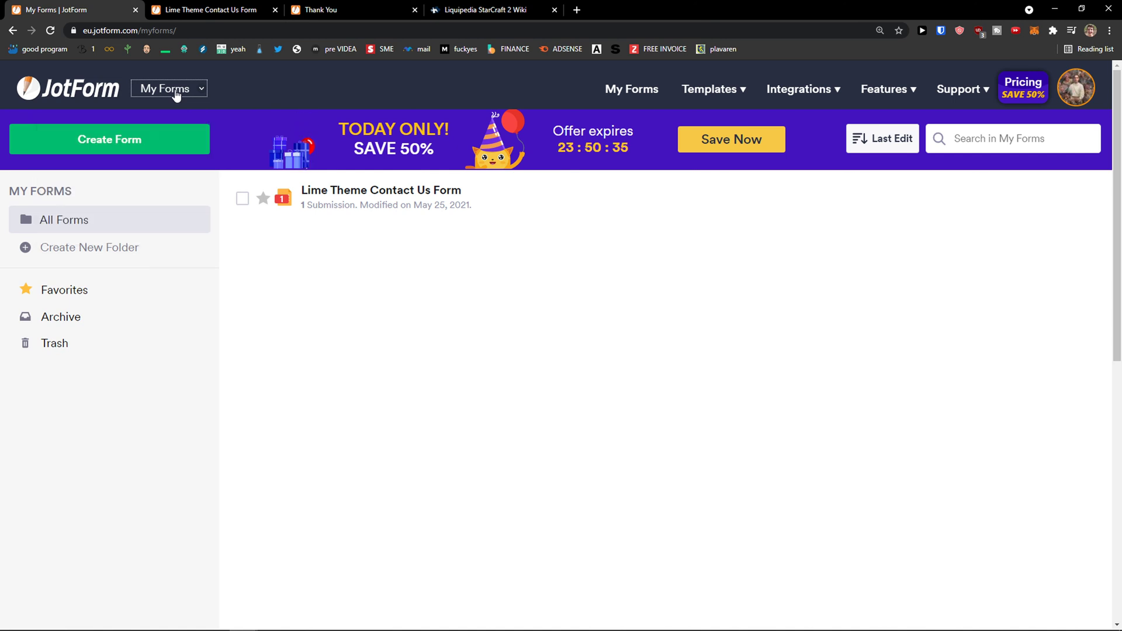
{"action": "left_click", "coordinate": [326, 209]}
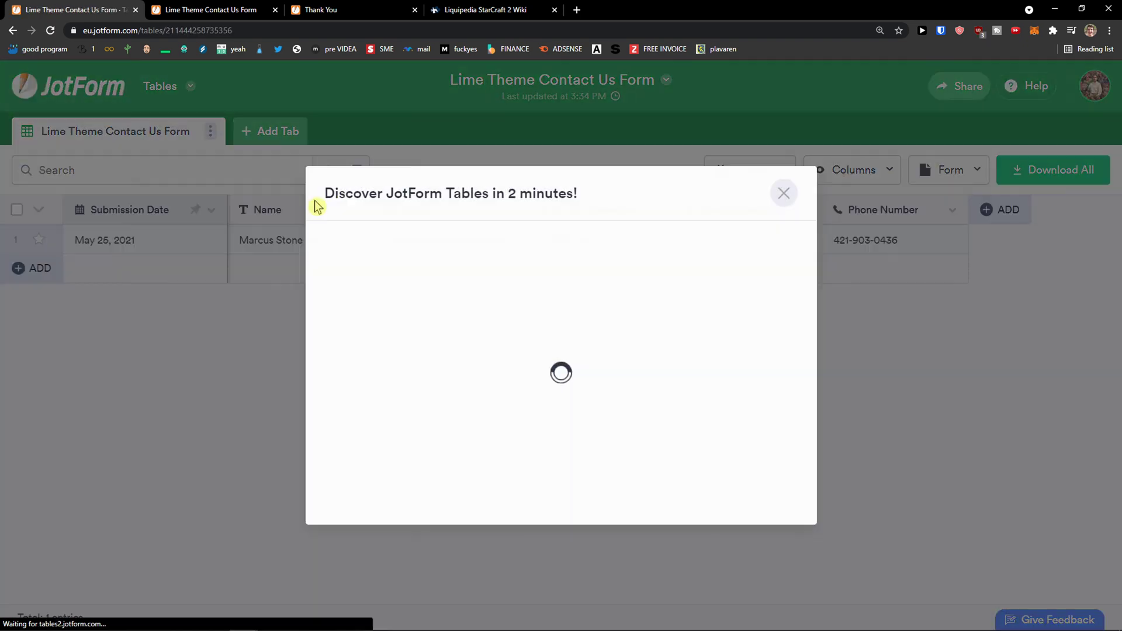
- Dismiss the Tables intro video, select the Name column and start adding a new view
{"action": "left_click", "coordinate": [784, 193]}
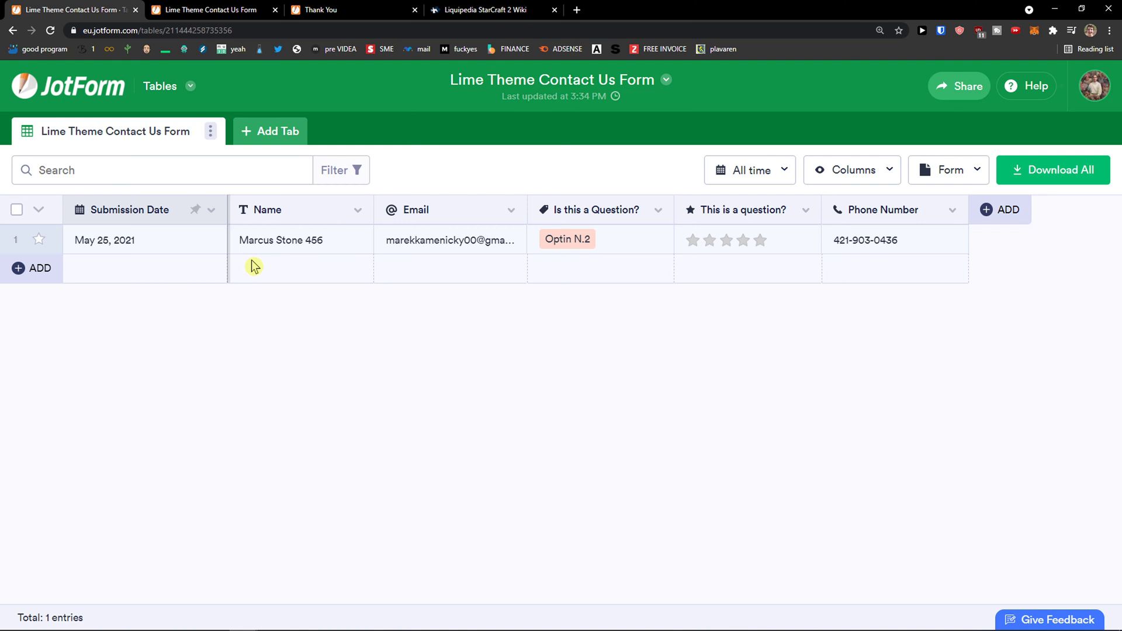
{"action": "left_click", "coordinate": [192, 87]}
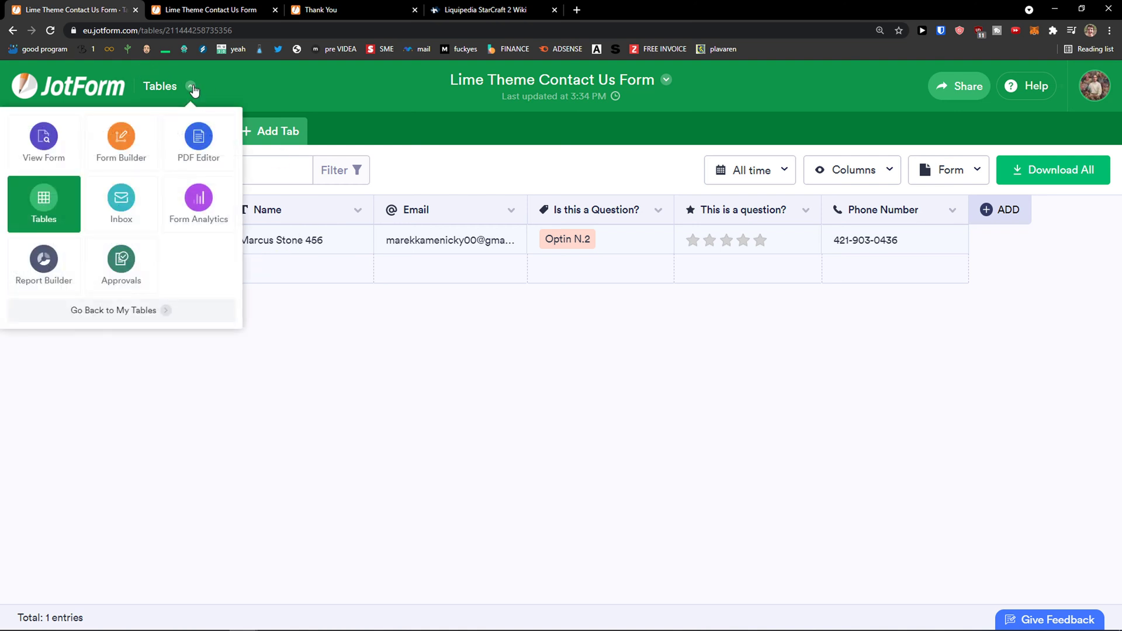
{"action": "left_click", "coordinate": [193, 88]}
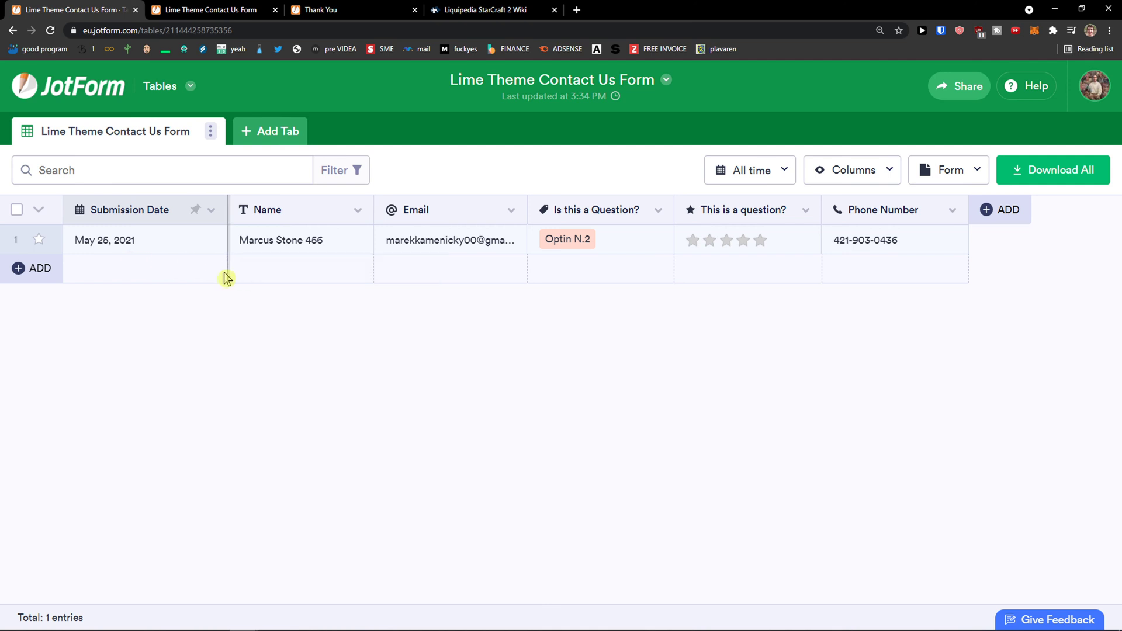
{"action": "left_click_drag", "start_coordinate": [227, 252], "coordinate": [266, 246]}
{"action": "left_click", "coordinate": [375, 219]}
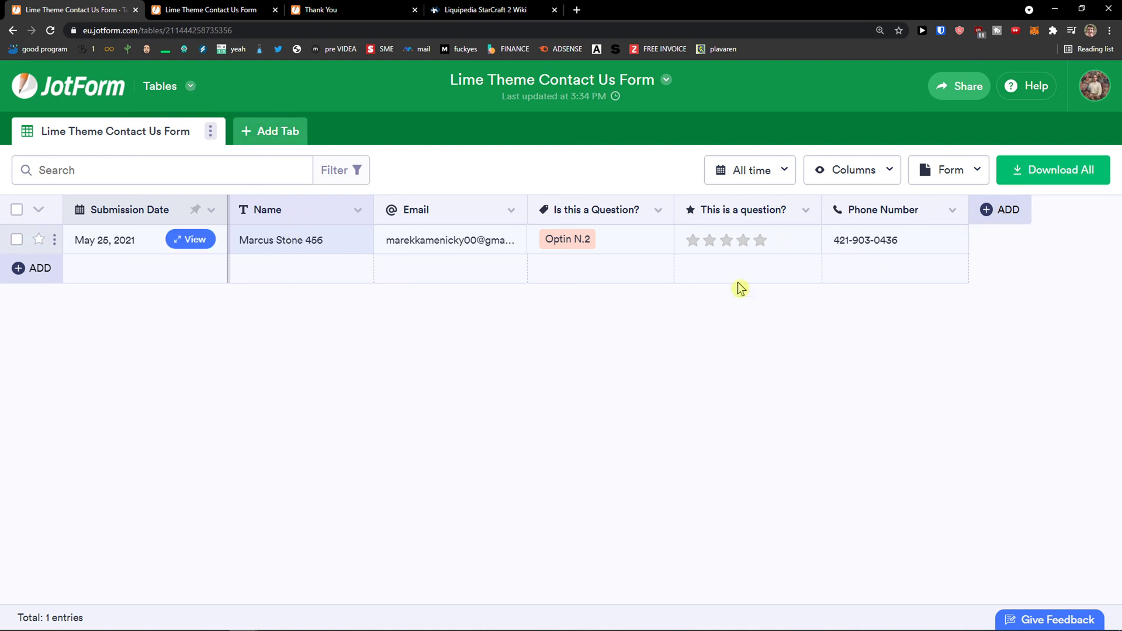
{"action": "left_click", "coordinate": [245, 136]}
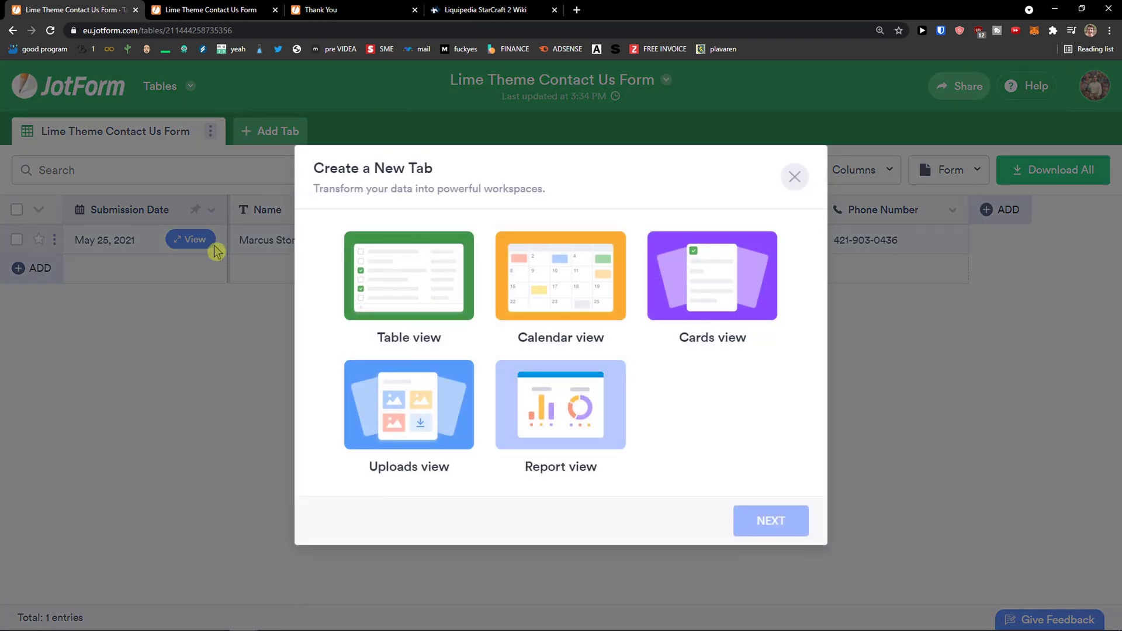
- Cancel the Create a New Tab dialog and choose Form Analytics from the JotForm tools list
{"action": "left_click", "coordinate": [223, 299]}
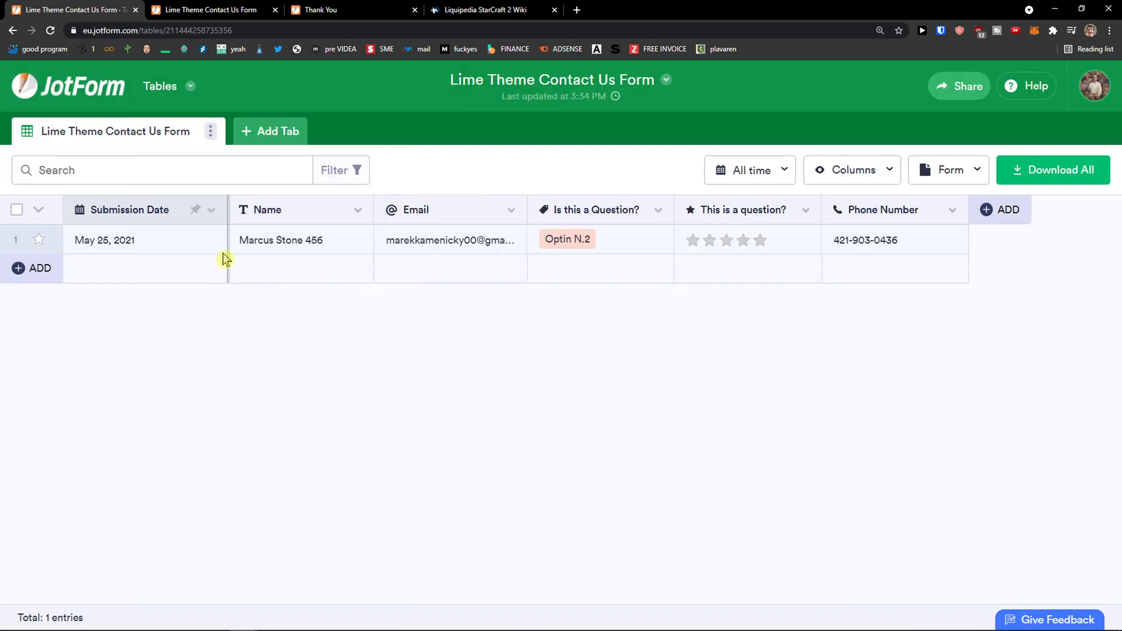
{"action": "left_click", "coordinate": [190, 87]}
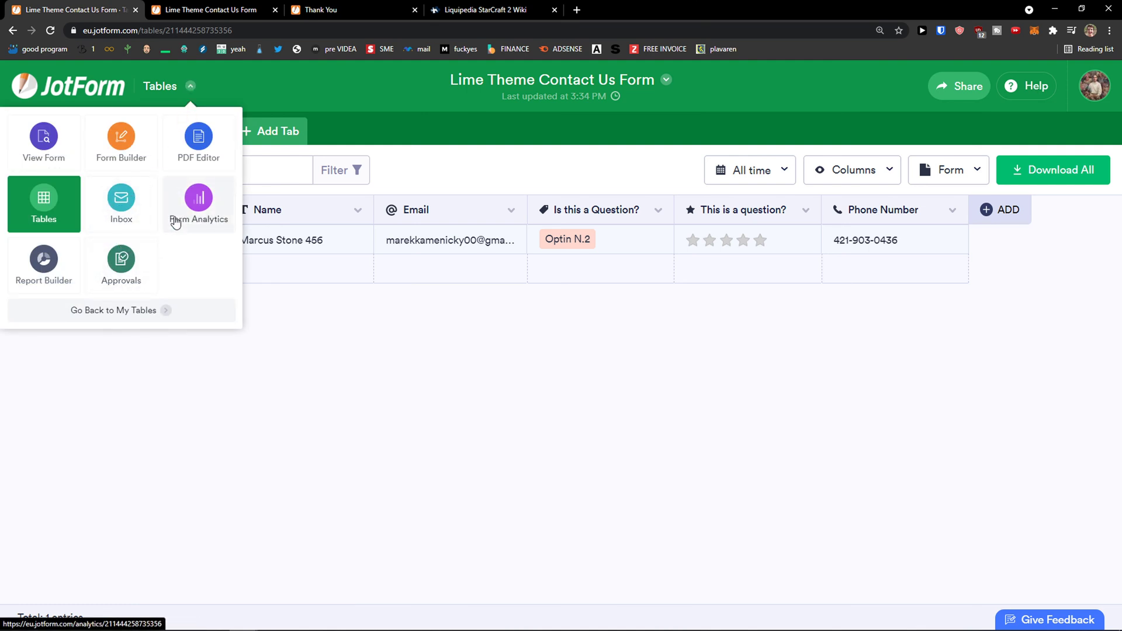
{"action": "left_click", "coordinate": [191, 210]}
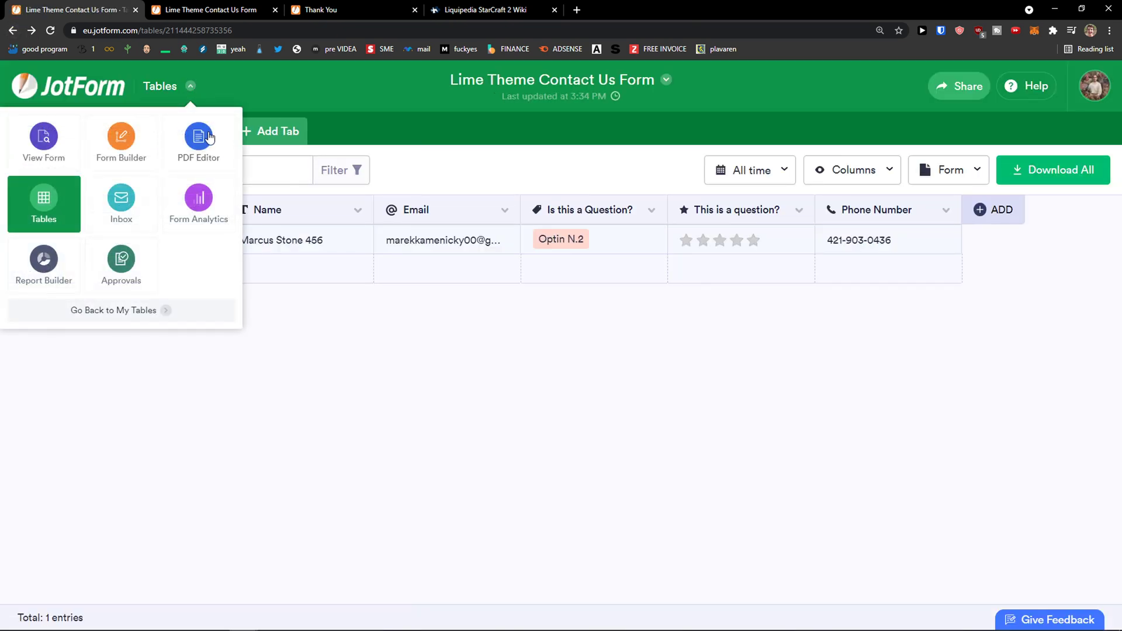
- Open the PDF Editor and the live form in background tabs, ending on the PDF Editor
{"action": "middle_click", "coordinate": [200, 137]}
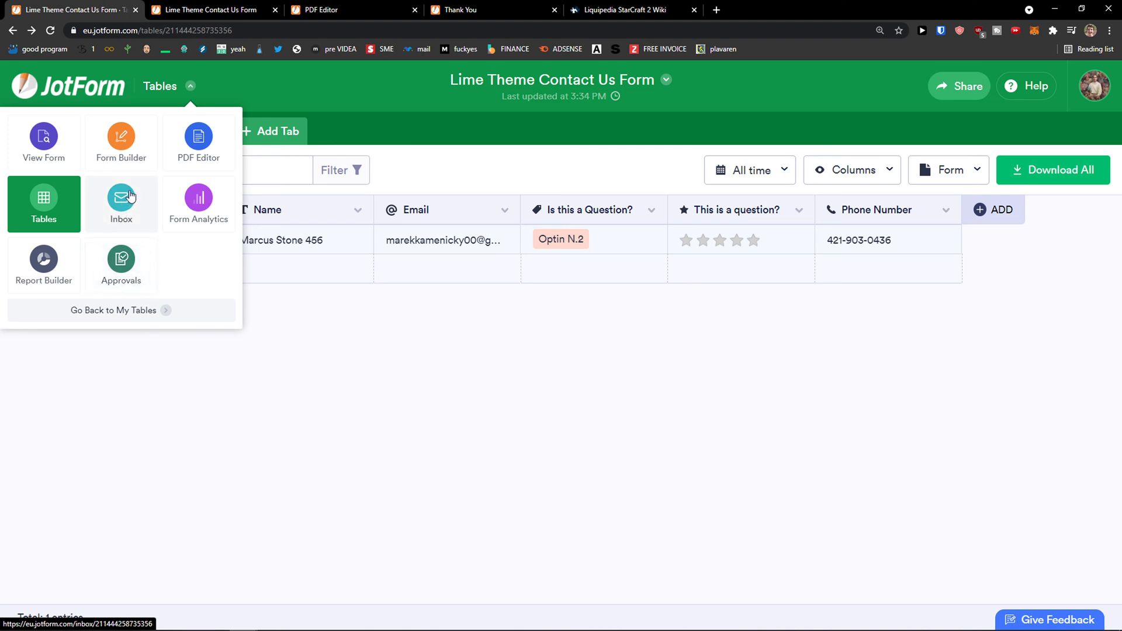
{"action": "middle_click", "coordinate": [64, 154]}
{"action": "left_click", "coordinate": [220, 7]}
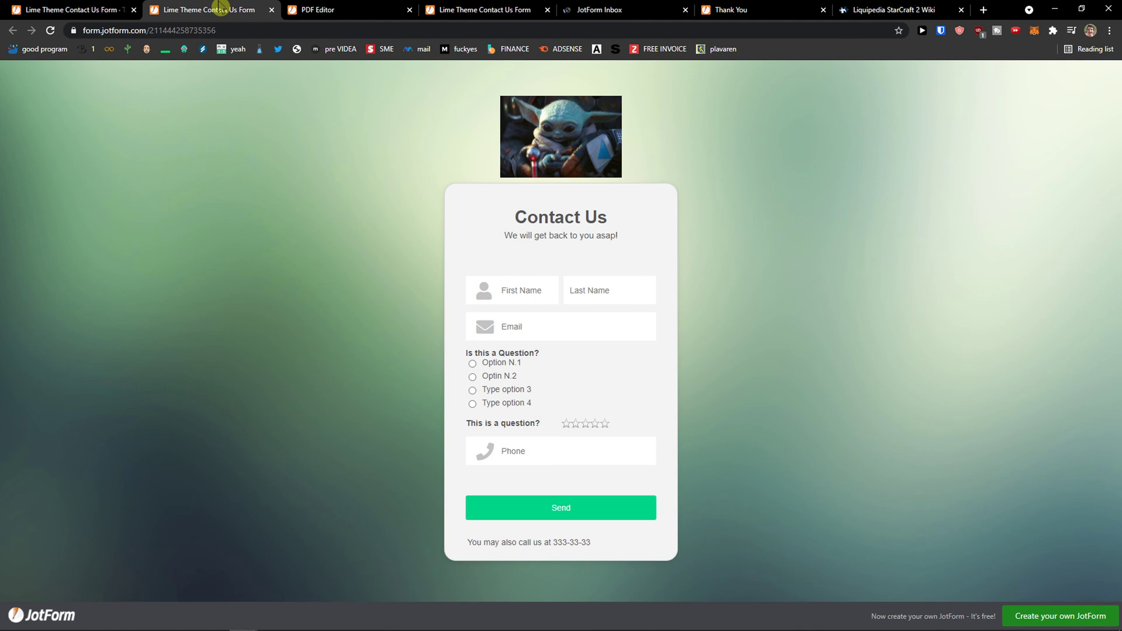
{"action": "left_click", "coordinate": [290, 7]}
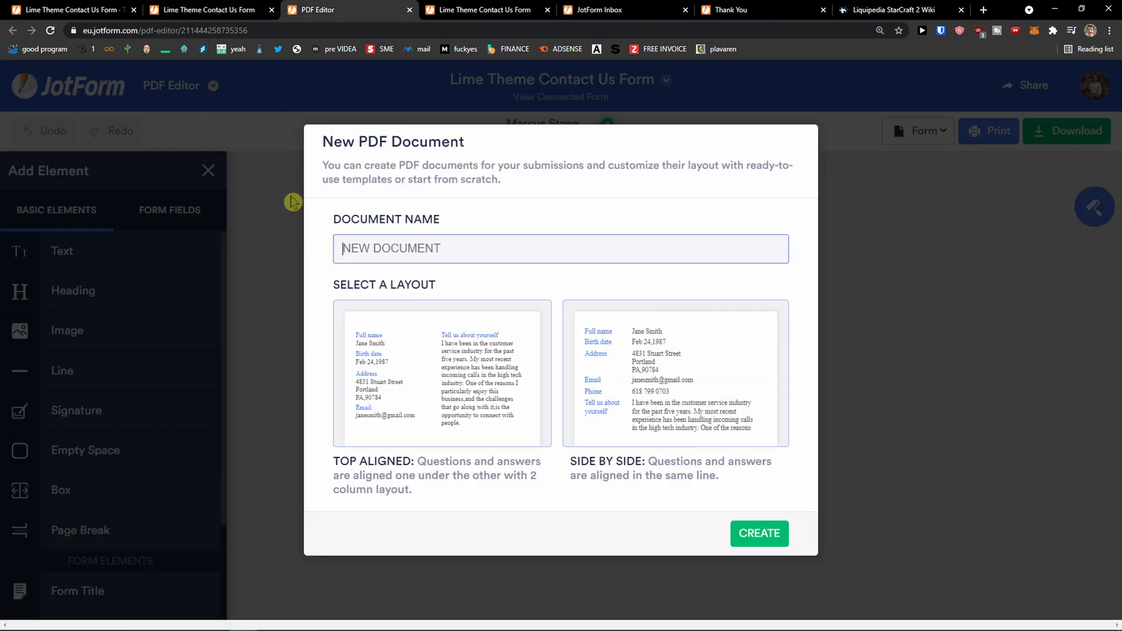
- Create a Side by Side PDF of the test submission and scroll through it
{"action": "left_click", "coordinate": [755, 521]}
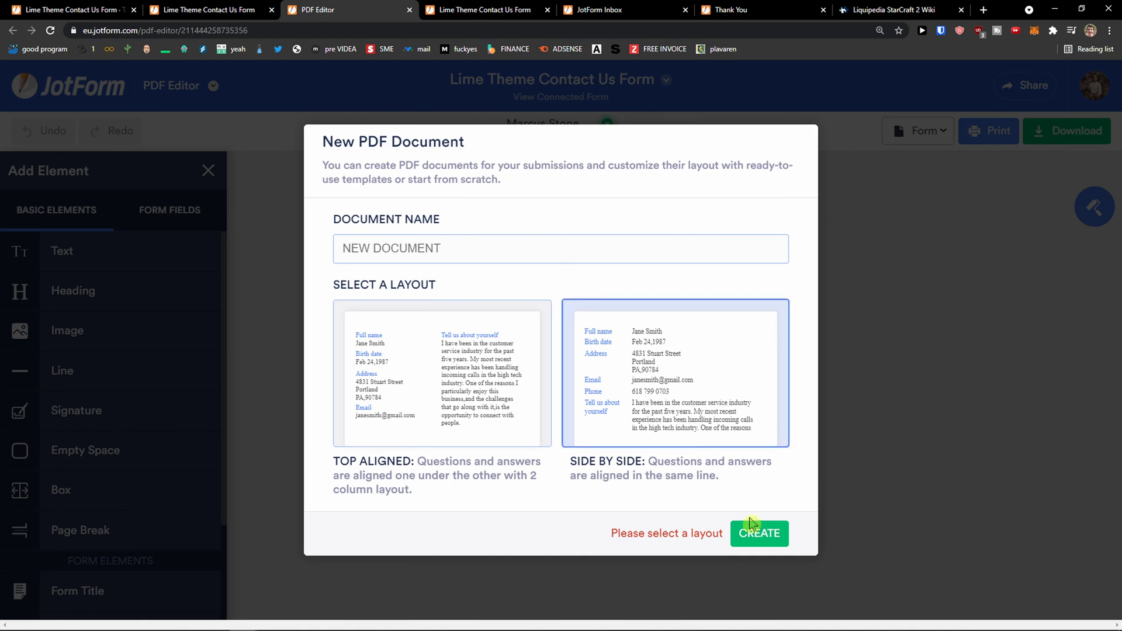
{"action": "left_click", "coordinate": [752, 527]}
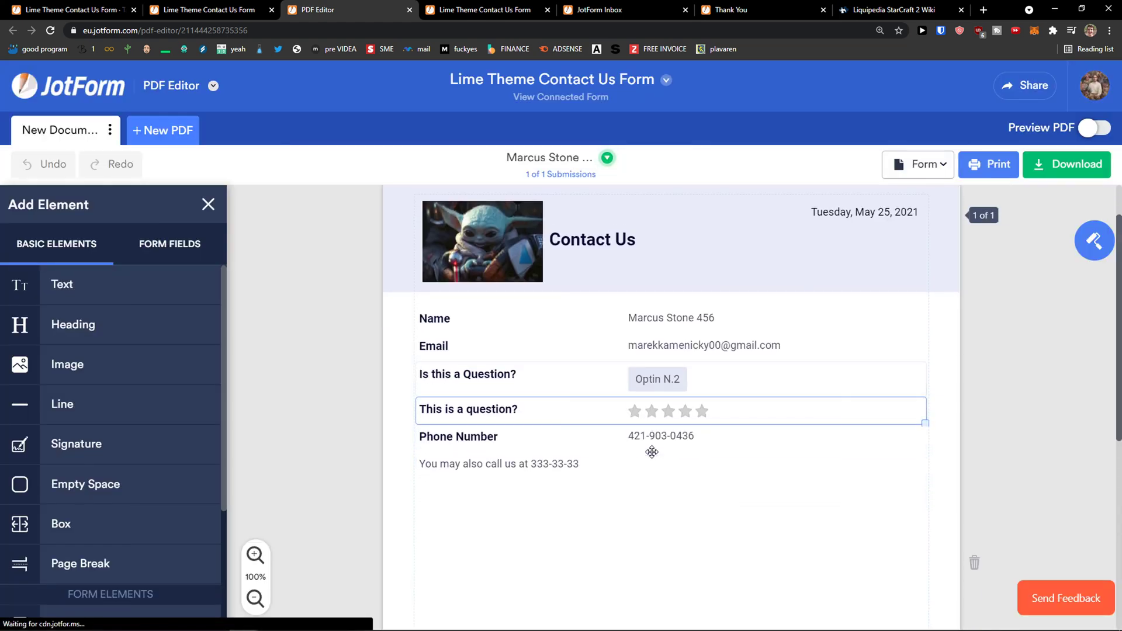
{"action": "scroll", "coordinate": [636, 453], "scroll_direction": "down", "scroll_amount": 2}
{"action": "scroll", "coordinate": [633, 448], "scroll_direction": "up", "scroll_amount": 3}
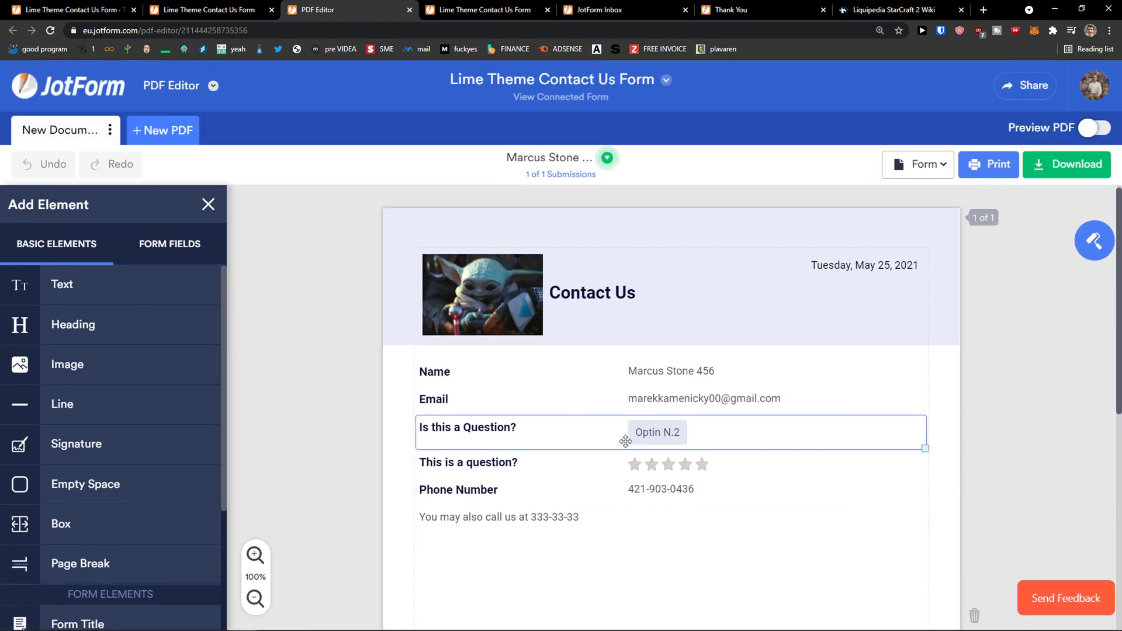
{"action": "scroll", "coordinate": [623, 441], "scroll_direction": "down", "scroll_amount": 5}
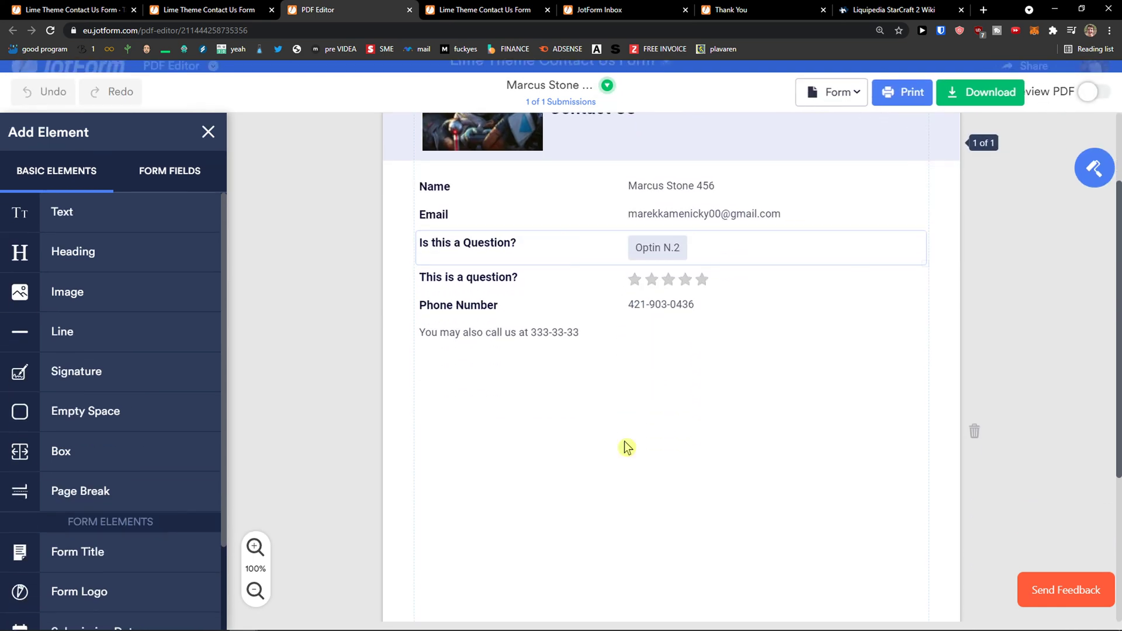
{"action": "scroll", "coordinate": [623, 441], "scroll_direction": "up", "scroll_amount": 5}
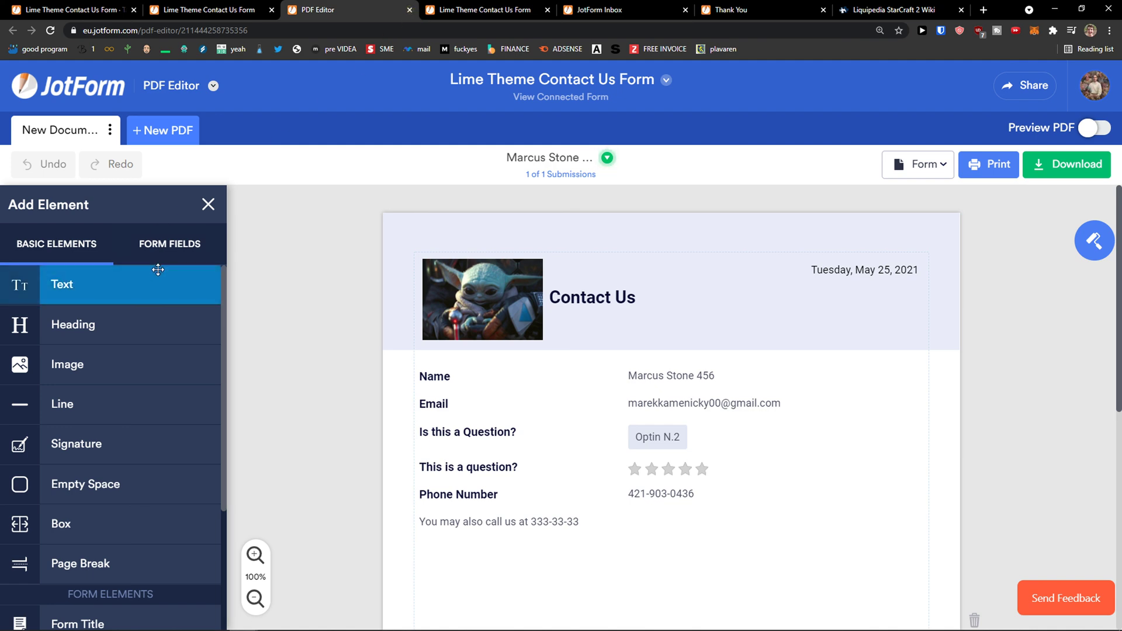
- Close the PDF Editor, check the submission in Inbox, then return to My Forms via Tables
{"action": "left_click", "coordinate": [409, 11]}
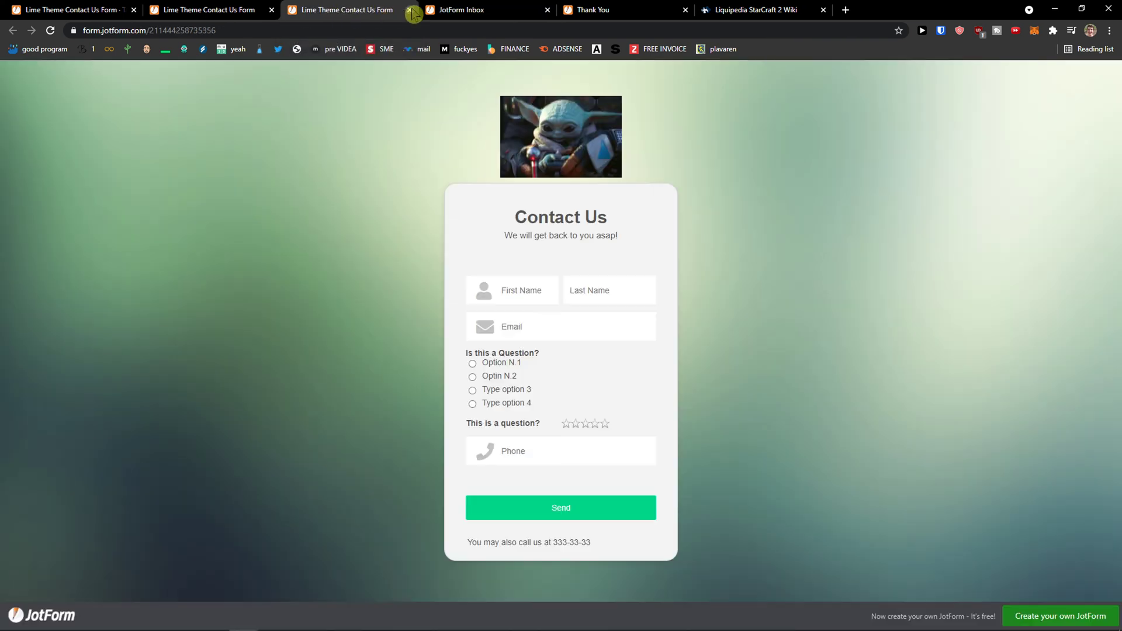
{"action": "left_click", "coordinate": [447, 9]}
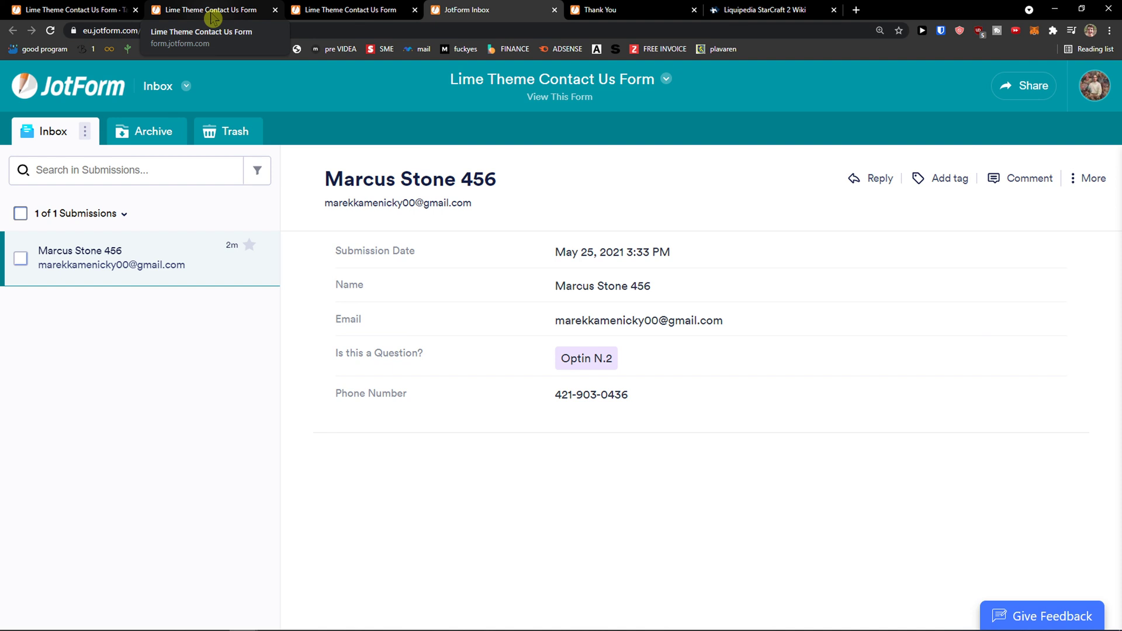
{"action": "left_click", "coordinate": [99, 7]}
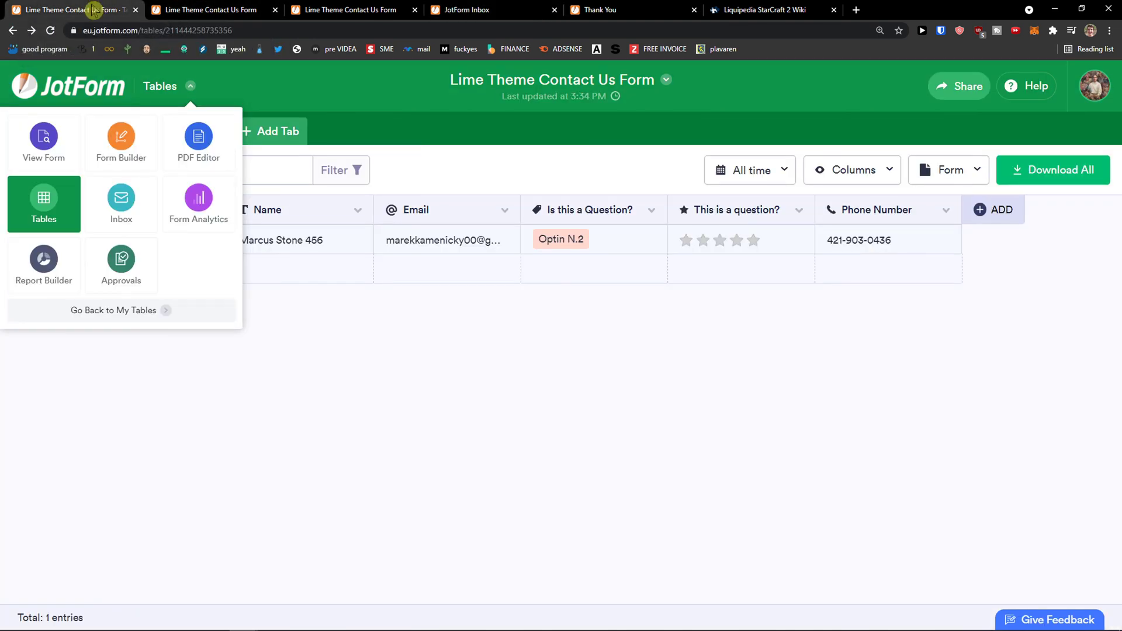
{"action": "left_click", "coordinate": [57, 86]}
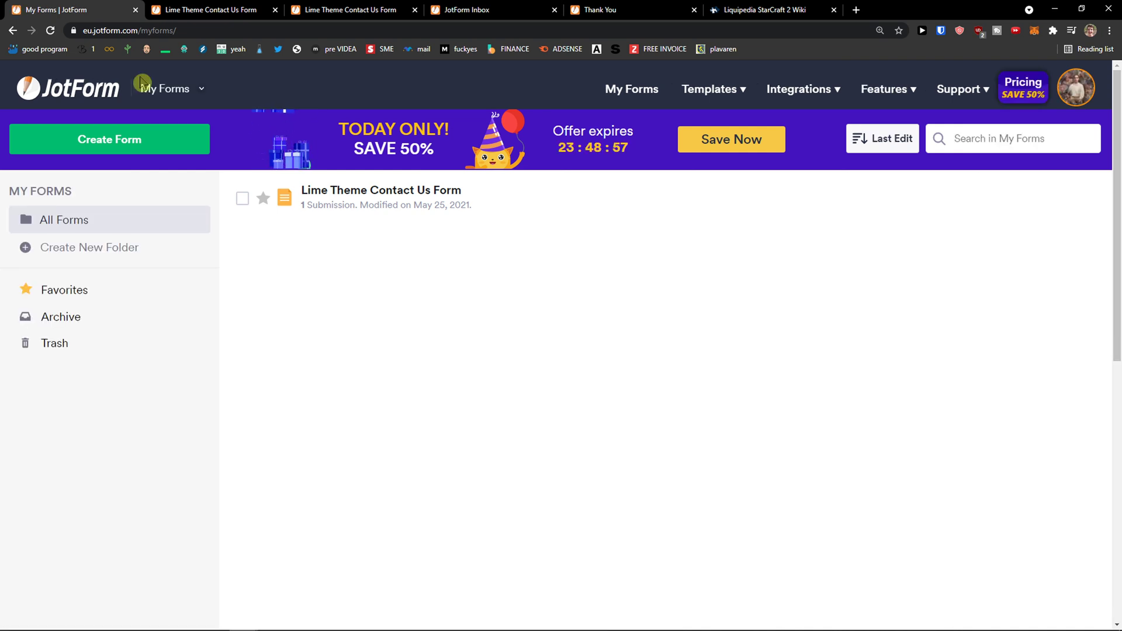
- Open the PDF, Table, Form and Card Form template galleries in background tabs, then view PDF Templates
{"action": "mouse_move", "coordinate": [722, 98]}
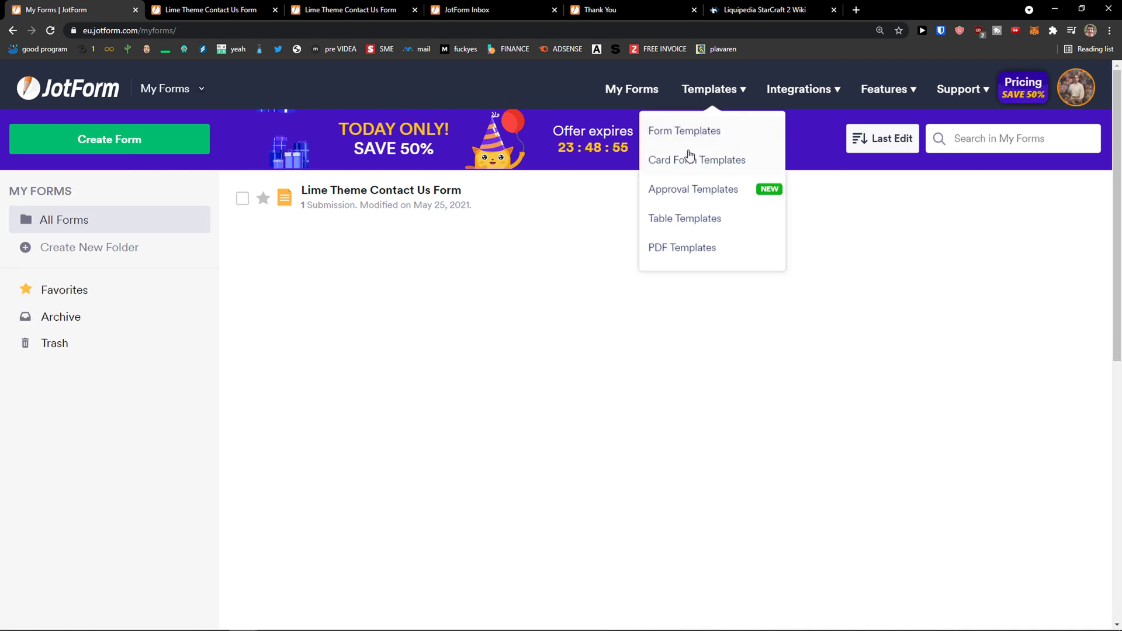
{"action": "middle_click", "coordinate": [684, 245]}
{"action": "middle_click", "coordinate": [687, 220]}
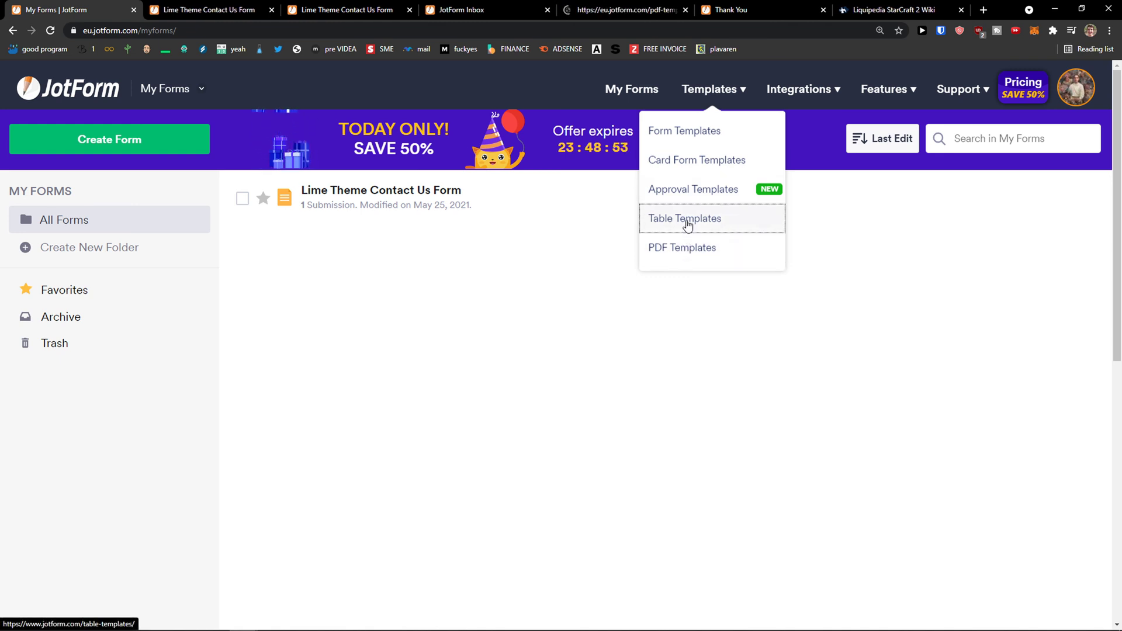
{"action": "middle_click", "coordinate": [707, 140]}
{"action": "middle_click", "coordinate": [695, 161]}
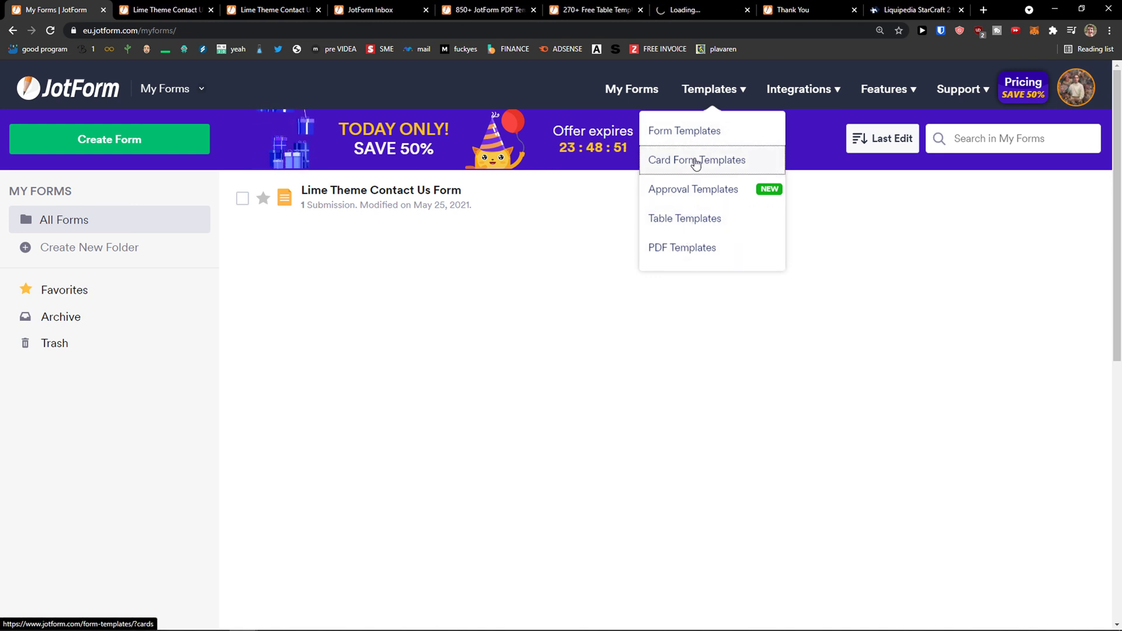
{"action": "mouse_move", "coordinate": [806, 92]}
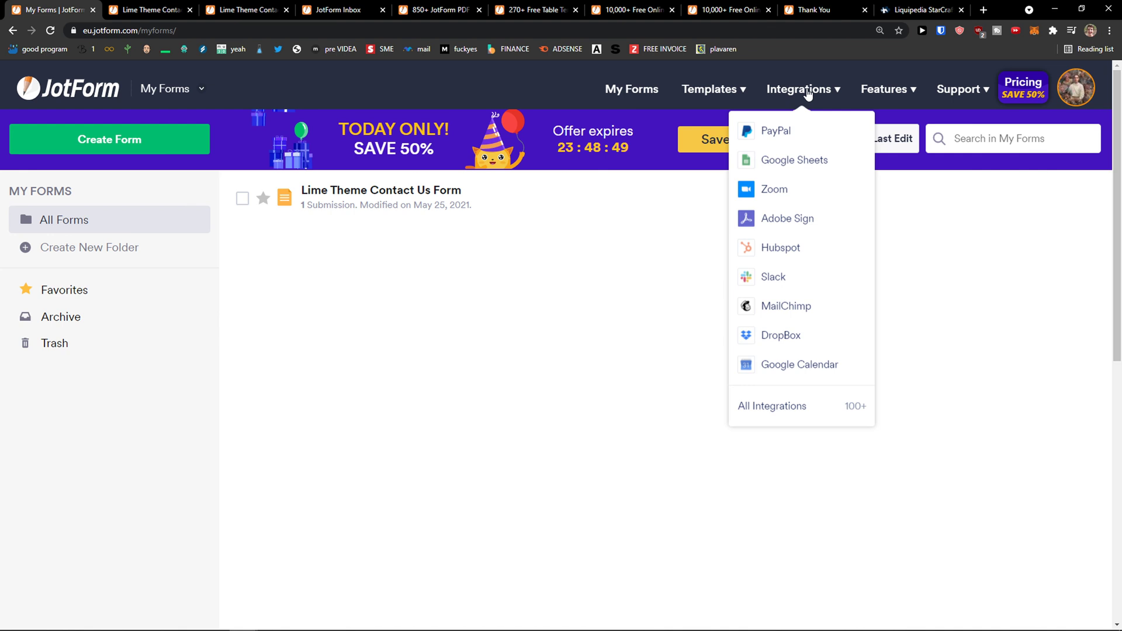
{"action": "mouse_move", "coordinate": [870, 111]}
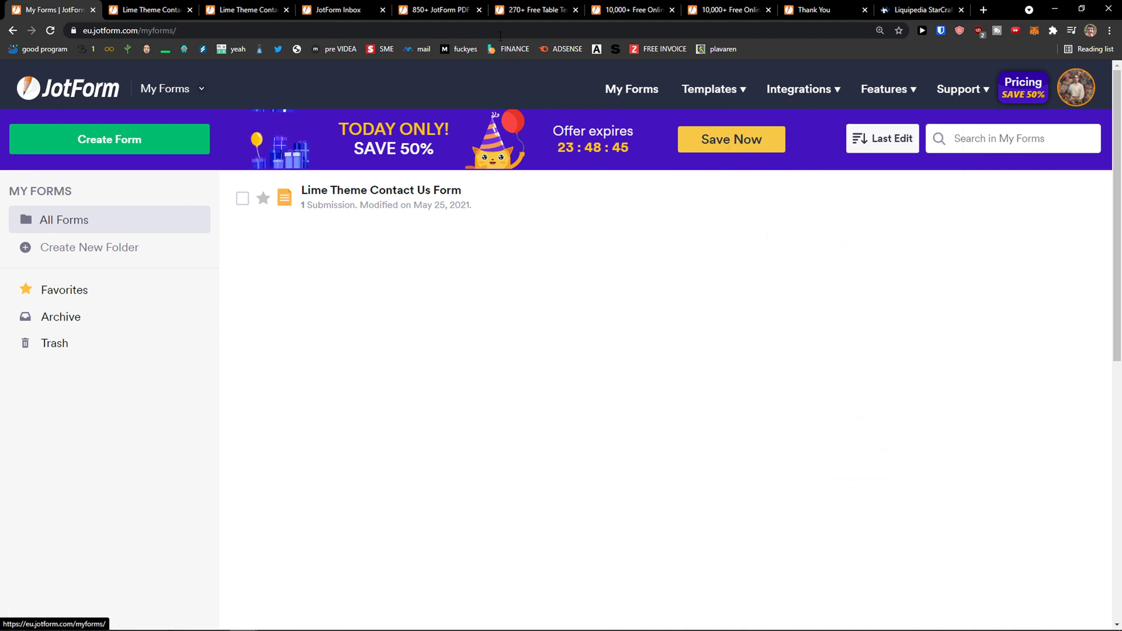
{"action": "left_click", "coordinate": [463, 8]}
- Scroll through the PDF Templates gallery
{"action": "scroll", "coordinate": [556, 223], "scroll_direction": "down", "scroll_amount": 3}
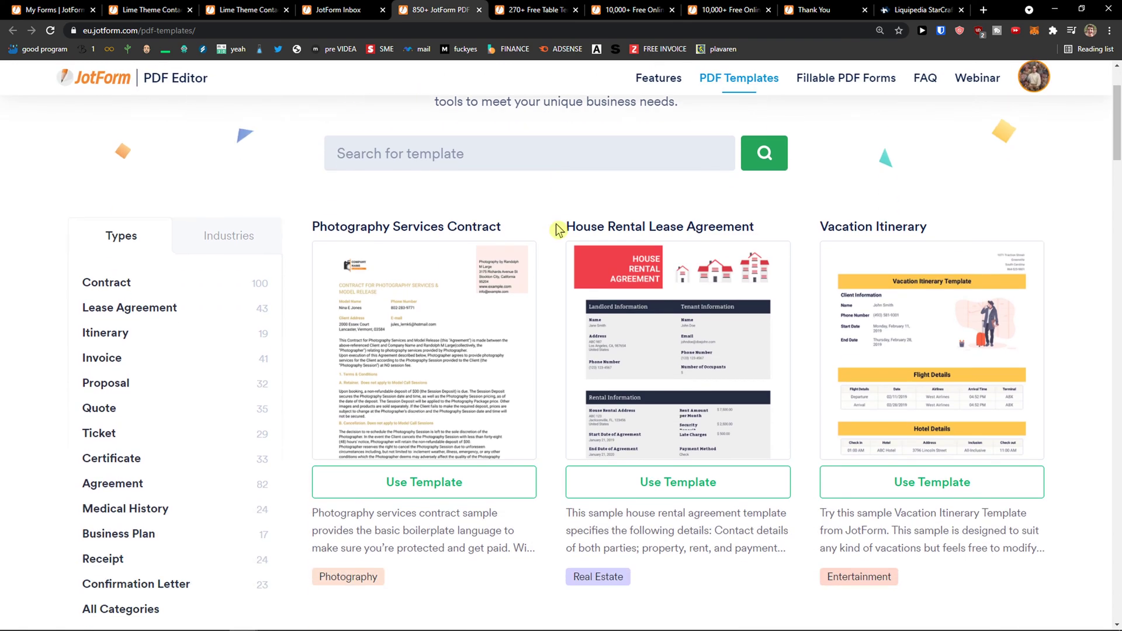
{"action": "scroll", "coordinate": [556, 223], "scroll_direction": "up", "scroll_amount": 1}
{"action": "scroll", "coordinate": [559, 233], "scroll_direction": "down", "scroll_amount": 3}
{"action": "scroll", "coordinate": [558, 232], "scroll_direction": "down", "scroll_amount": 10}
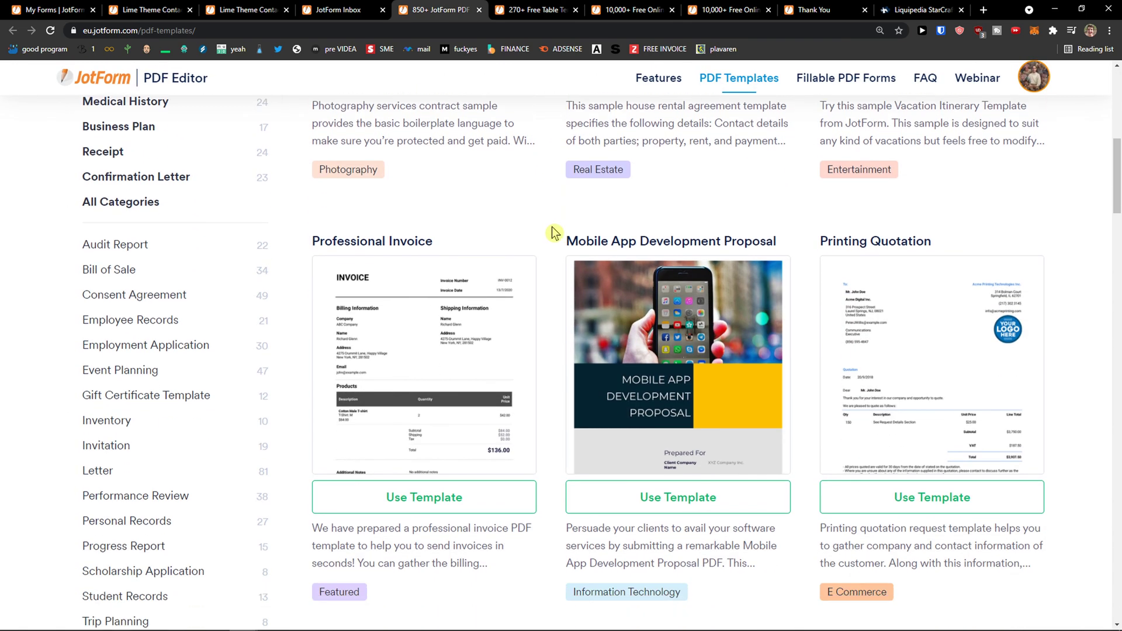
{"action": "scroll", "coordinate": [554, 234], "scroll_direction": "up", "scroll_amount": 1}
- Switch to the 270+ Free Table Templates gallery and scroll down through it
{"action": "left_click", "coordinate": [529, 10]}
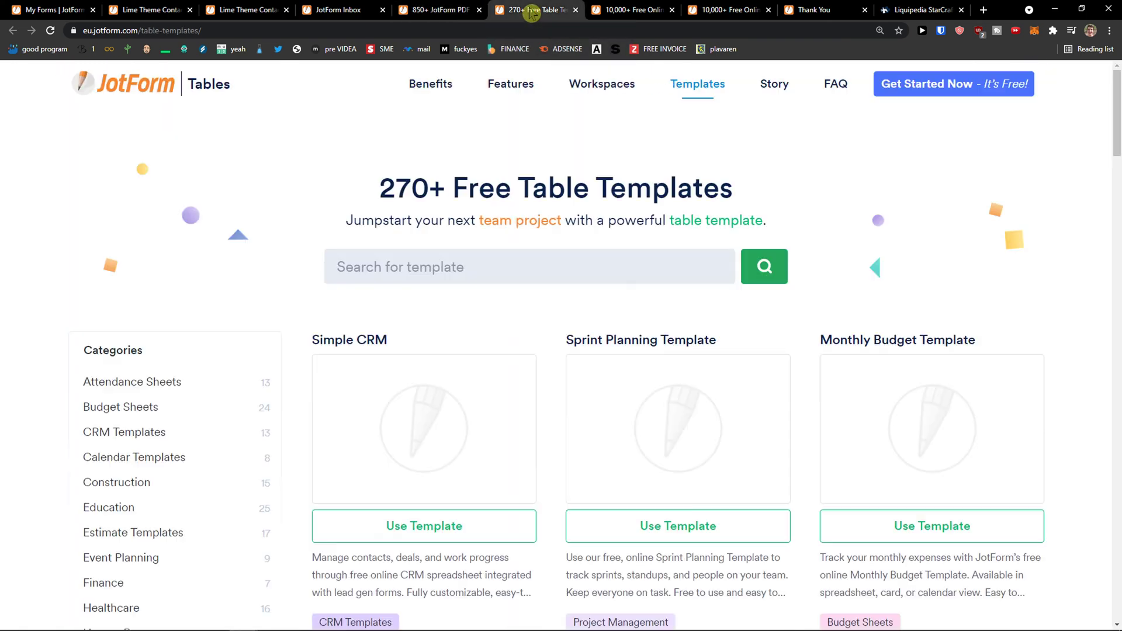
{"action": "scroll", "coordinate": [549, 161], "scroll_direction": "down", "scroll_amount": 4}
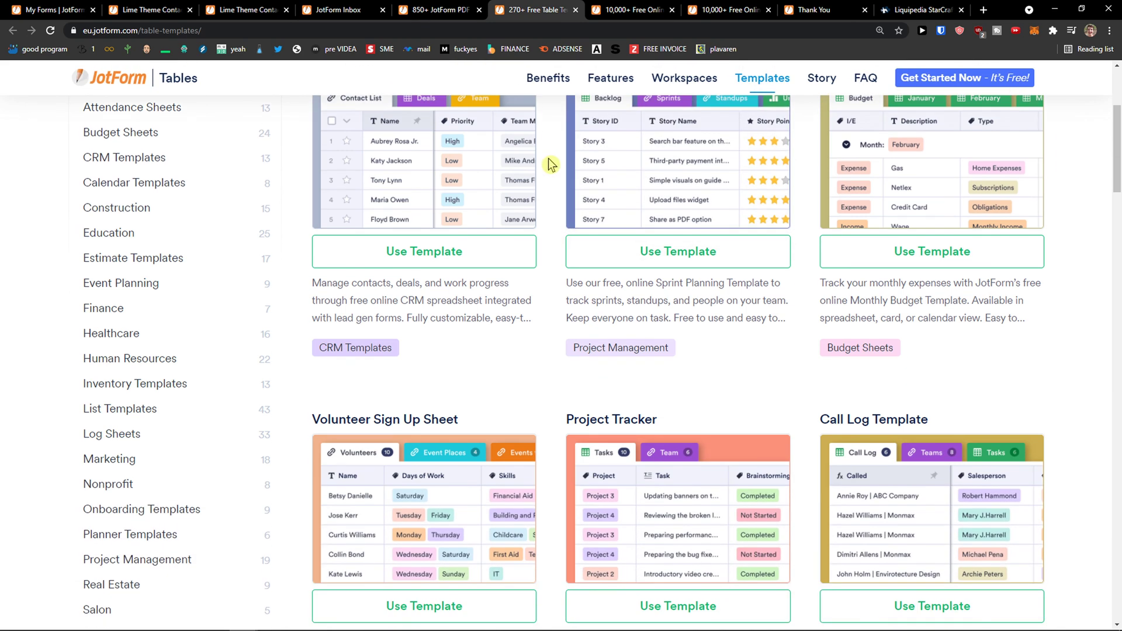
{"action": "scroll", "coordinate": [551, 163], "scroll_direction": "down", "scroll_amount": 6}
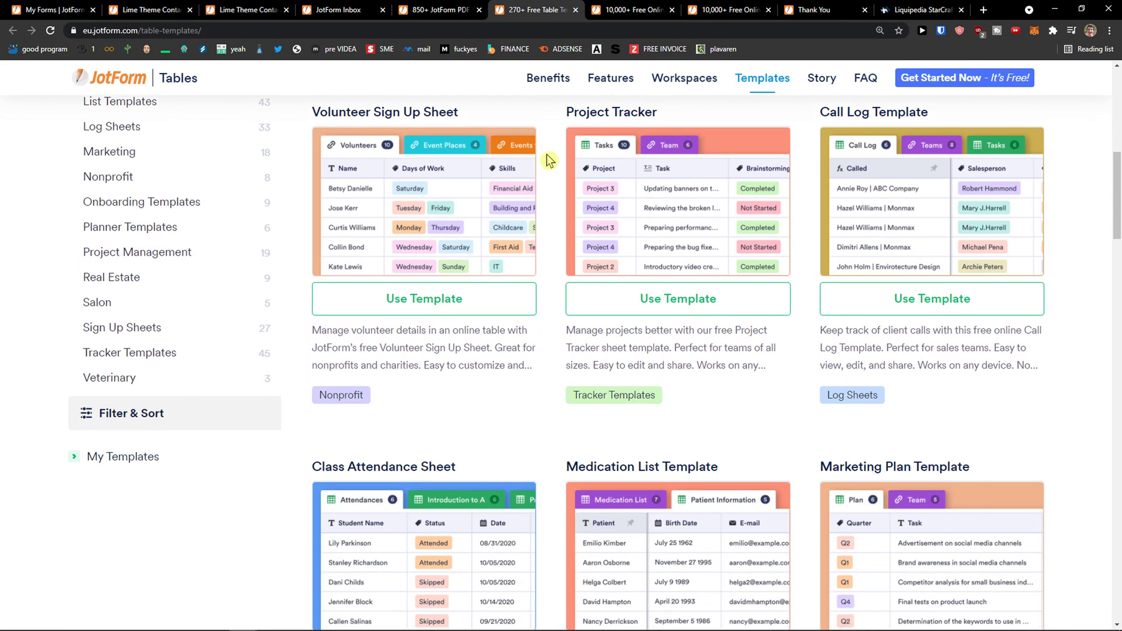
{"action": "scroll", "coordinate": [546, 154], "scroll_direction": "down", "scroll_amount": 2}
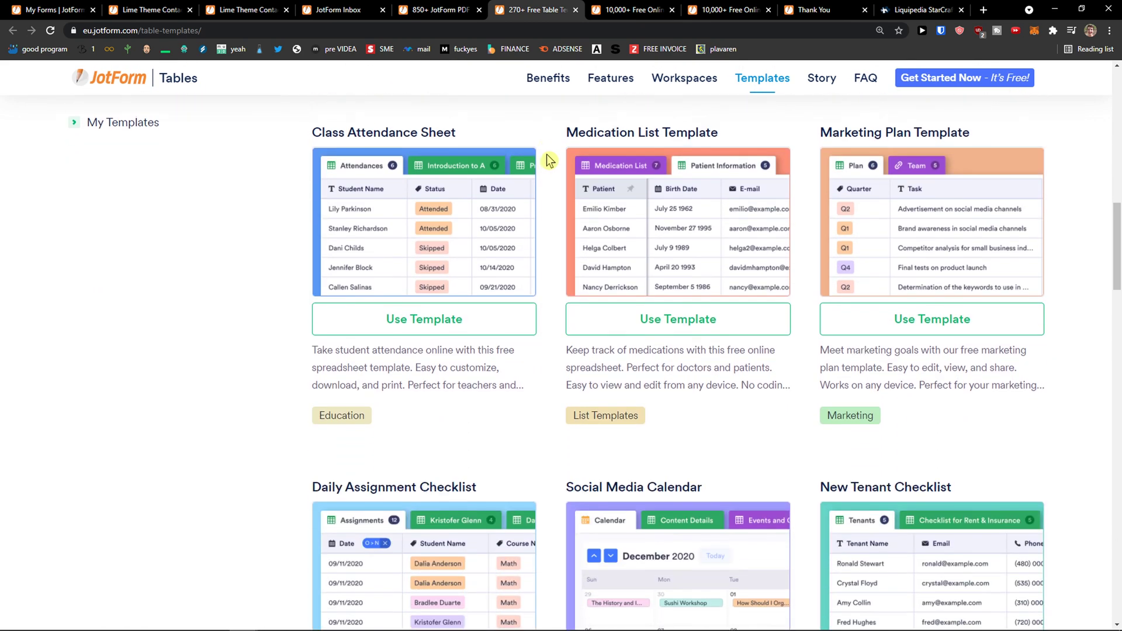
{"action": "scroll", "coordinate": [546, 155], "scroll_direction": "up", "scroll_amount": 2}
{"action": "scroll", "coordinate": [546, 154], "scroll_direction": "down", "scroll_amount": 2}
{"action": "scroll", "coordinate": [548, 159], "scroll_direction": "down", "scroll_amount": 4}
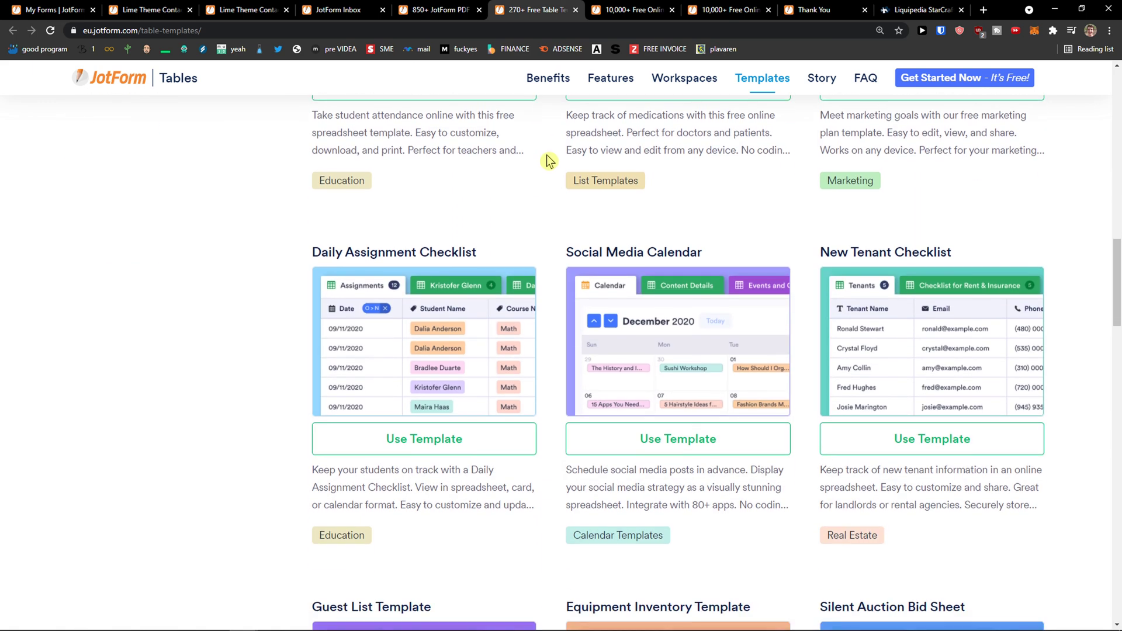
- Browse the 10,000+ Free Online Form Templates gallery, then go back to My Forms
{"action": "left_click", "coordinate": [607, 9]}
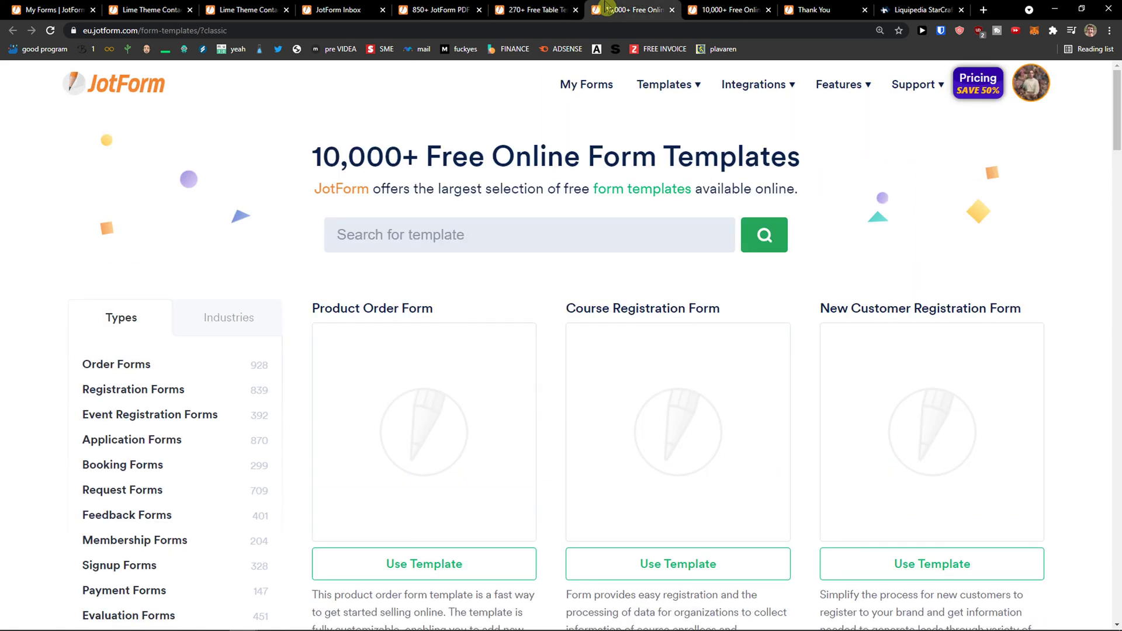
{"action": "scroll", "coordinate": [528, 140], "scroll_direction": "down", "scroll_amount": 2}
{"action": "scroll", "coordinate": [525, 138], "scroll_direction": "up", "scroll_amount": 2}
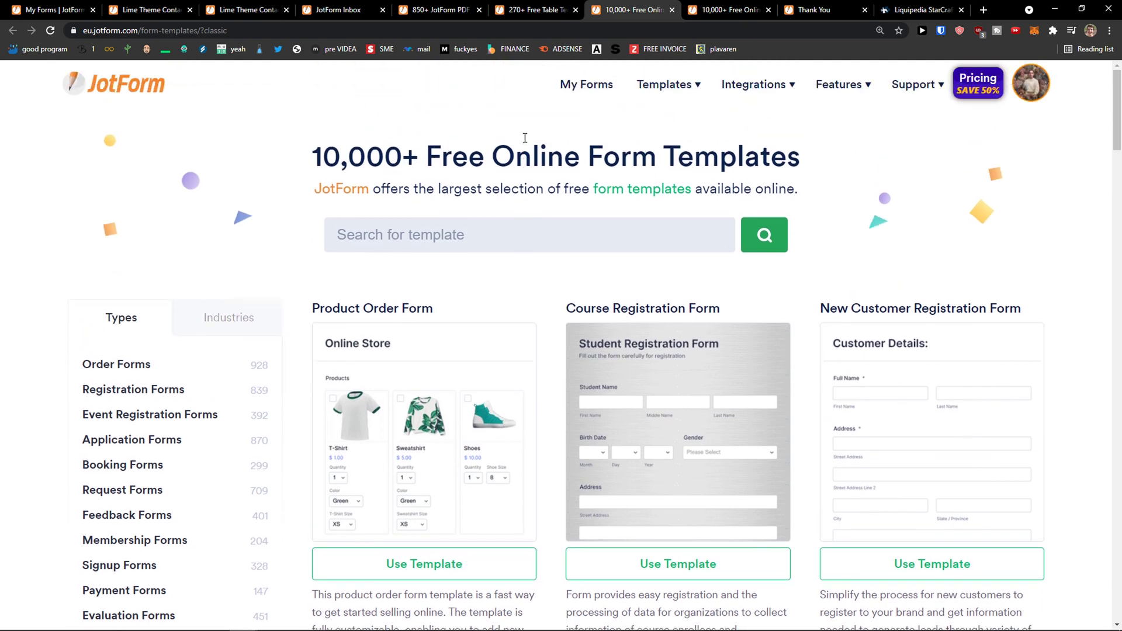
{"action": "scroll", "coordinate": [525, 138], "scroll_direction": "down", "scroll_amount": 8}
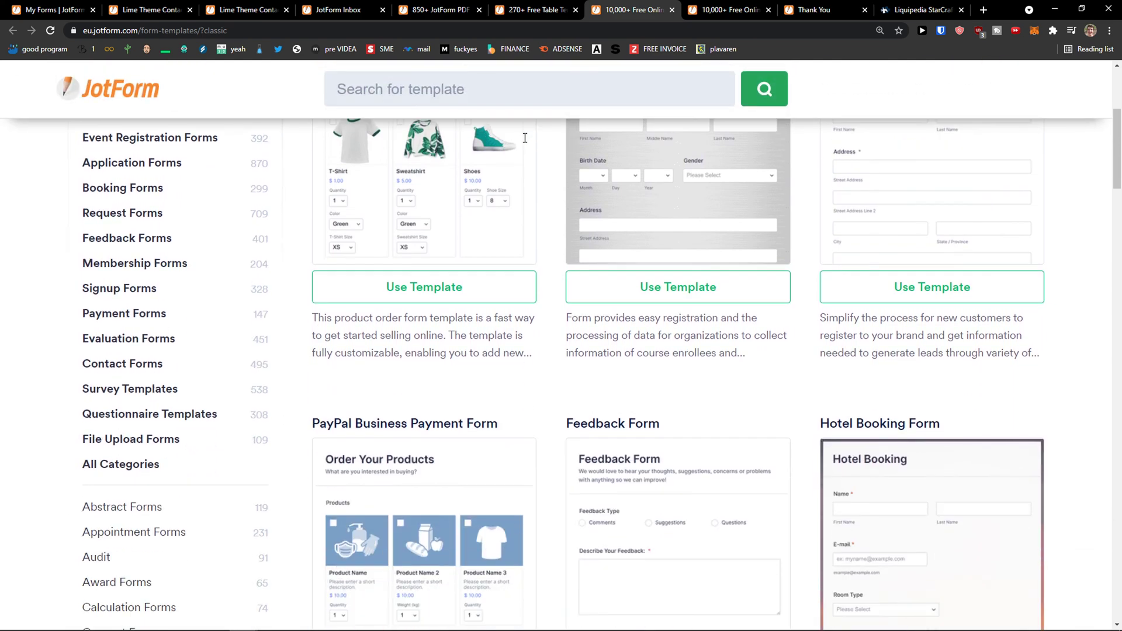
{"action": "scroll", "coordinate": [525, 142], "scroll_direction": "up", "scroll_amount": 8}
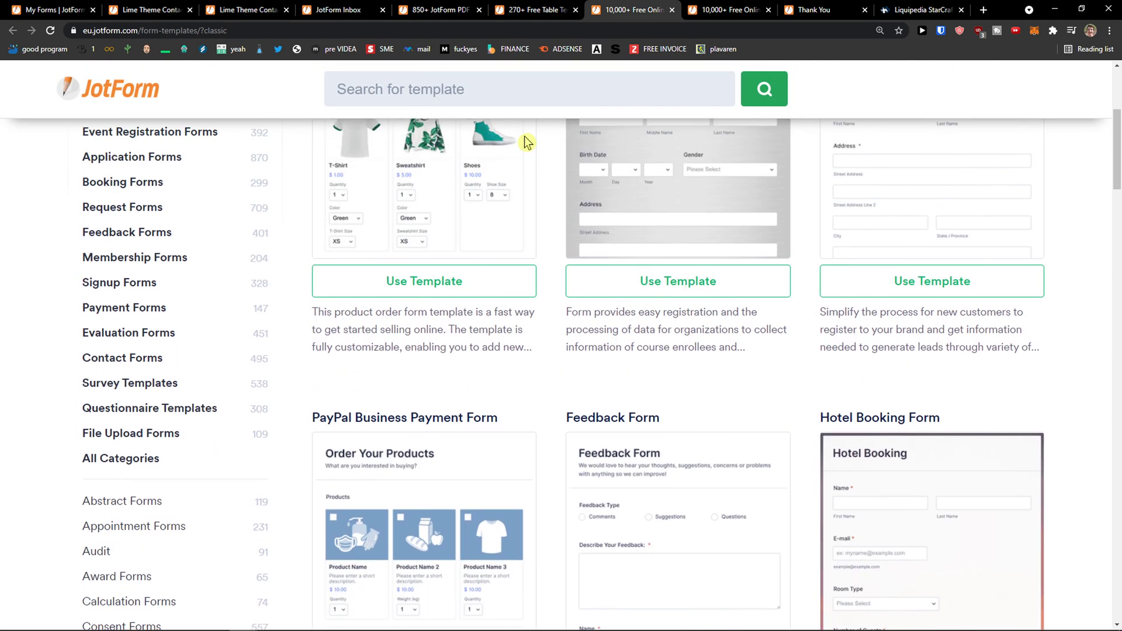
{"action": "left_click", "coordinate": [59, 8]}
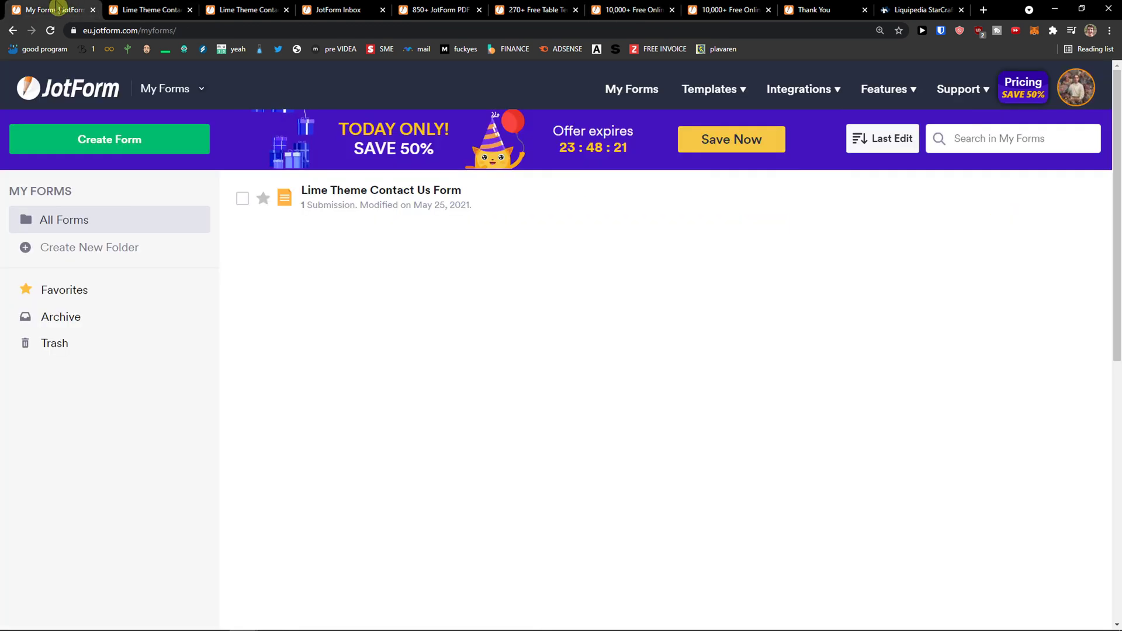